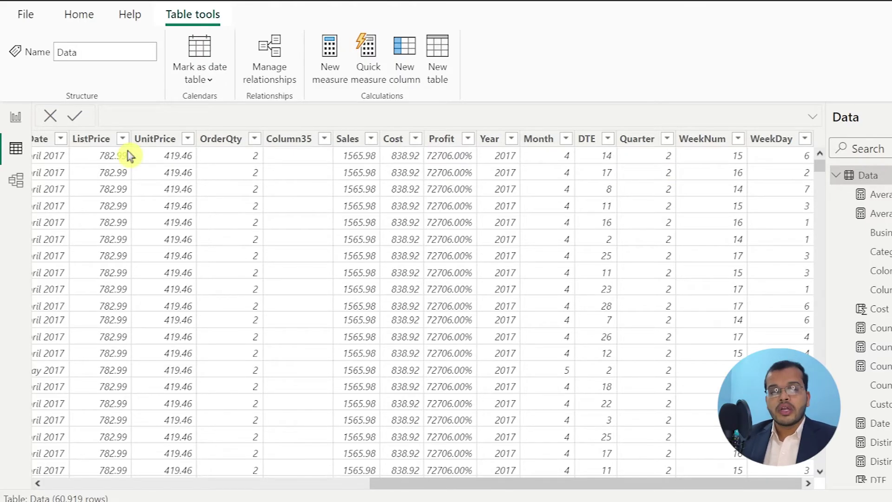
Examine the range of dates in the SalesDate column's filter list, leaving the filter unchanged.
left_click(18, 119)
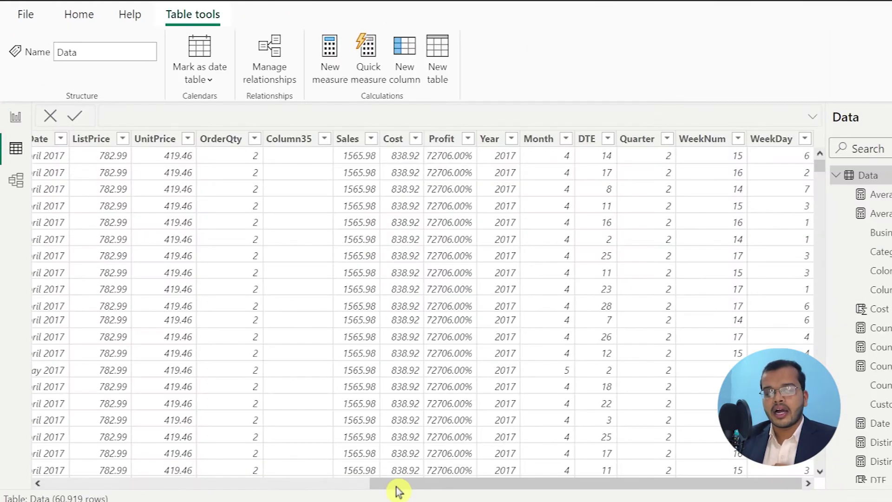
left_click_drag(398, 491, 227, 490)
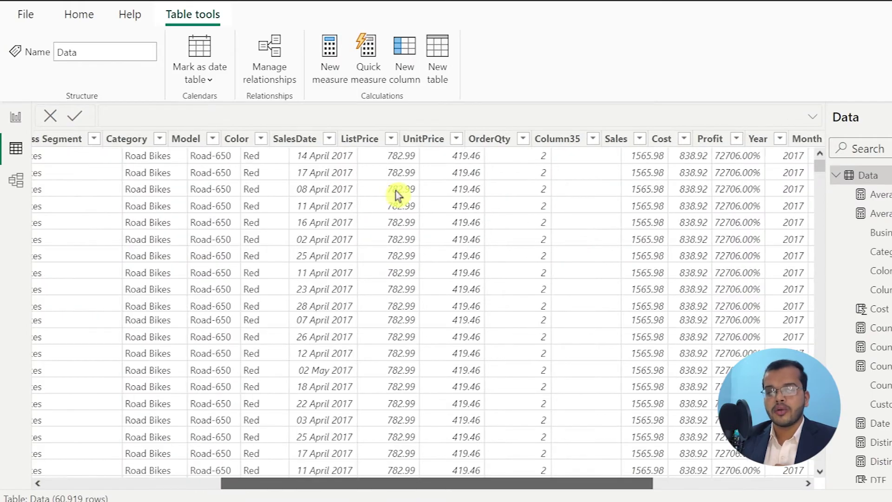
scroll(396, 194, "left", 3)
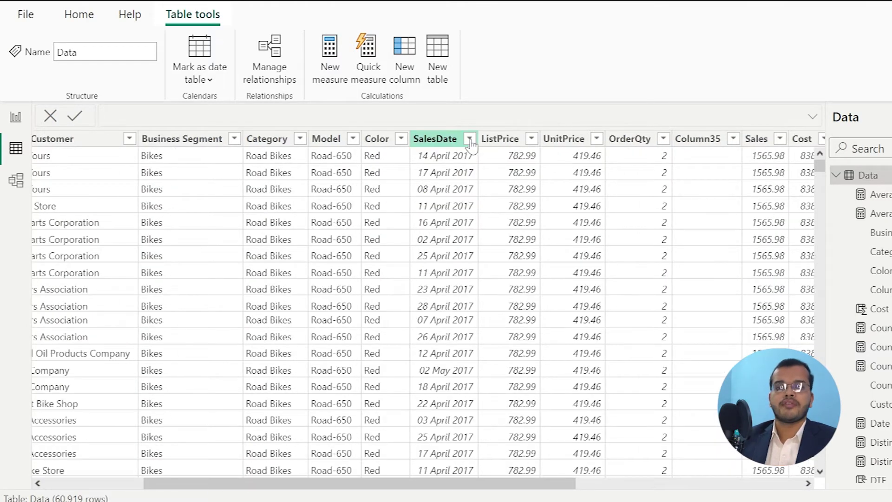
left_click(474, 205)
left_click(474, 204)
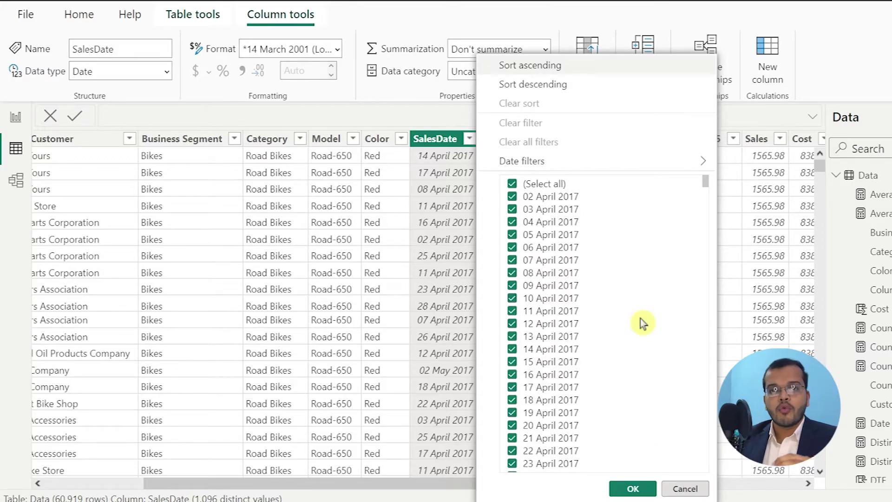
key("Escape")
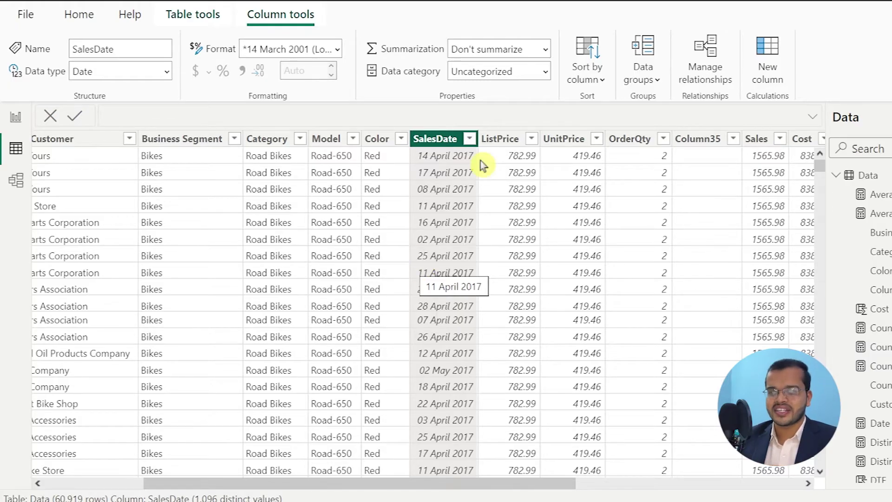
left_click(470, 139)
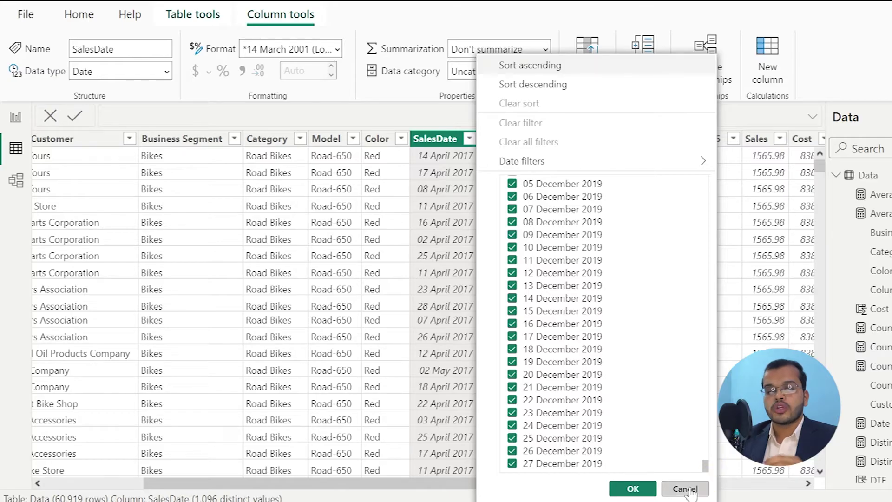
left_click(512, 310)
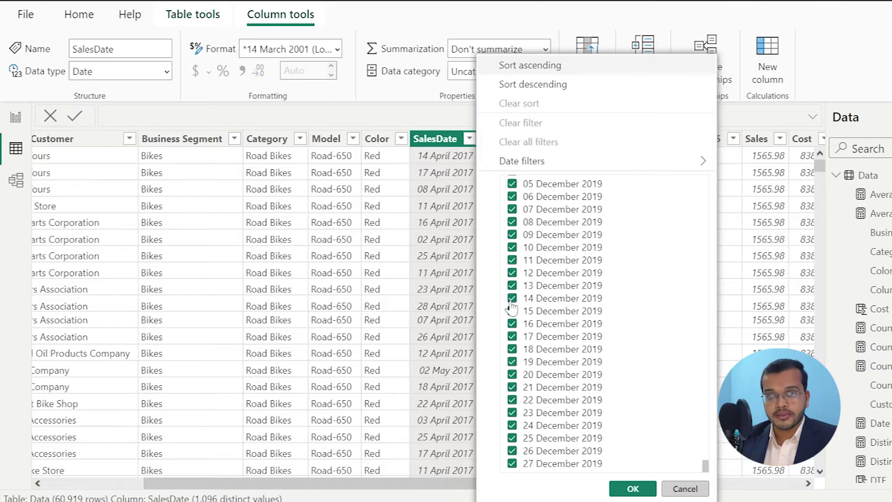
key("Escape")
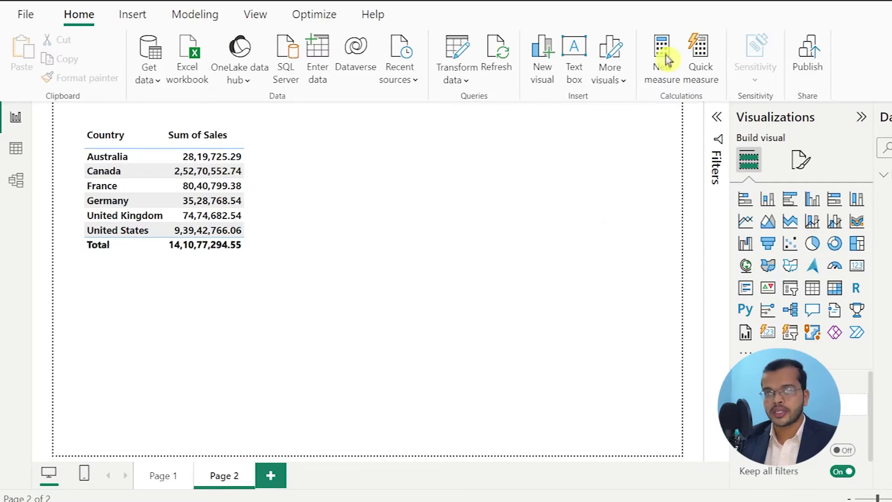
Create a new measure called Specific Sales and start its formula with the CALCULATE function.
left_click(665, 58)
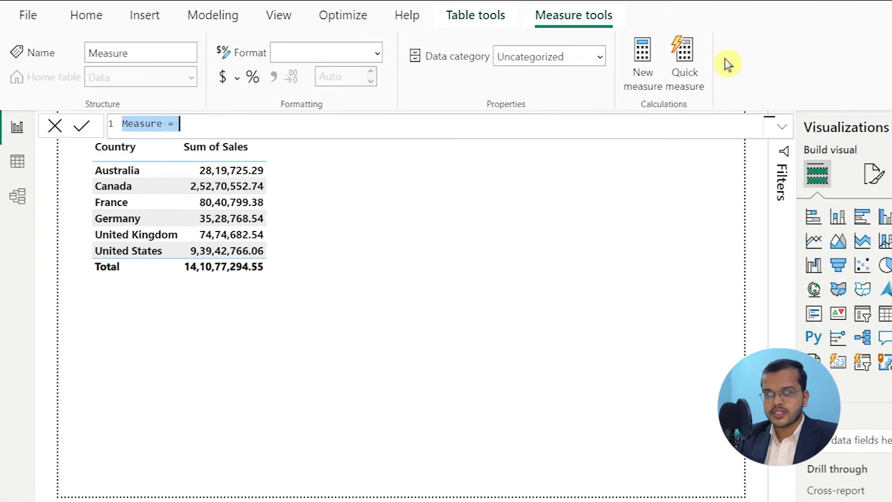
type("Specific Sales")
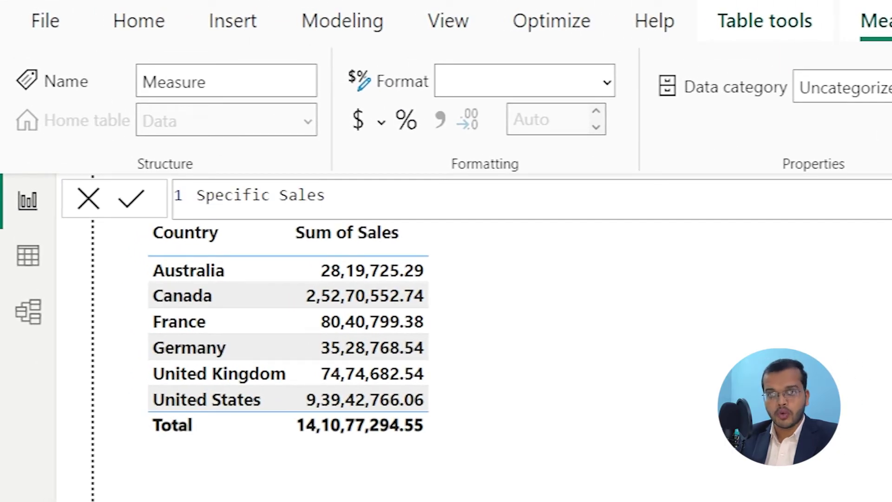
type(" =")
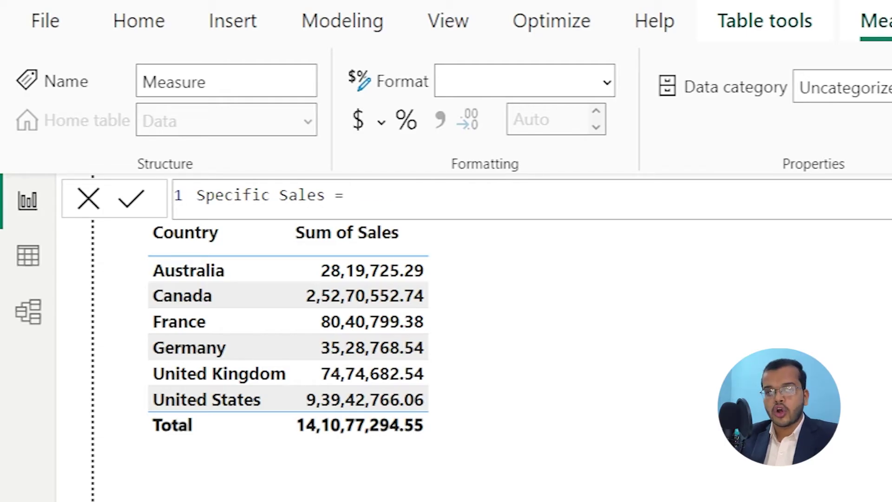
type("CALCU")
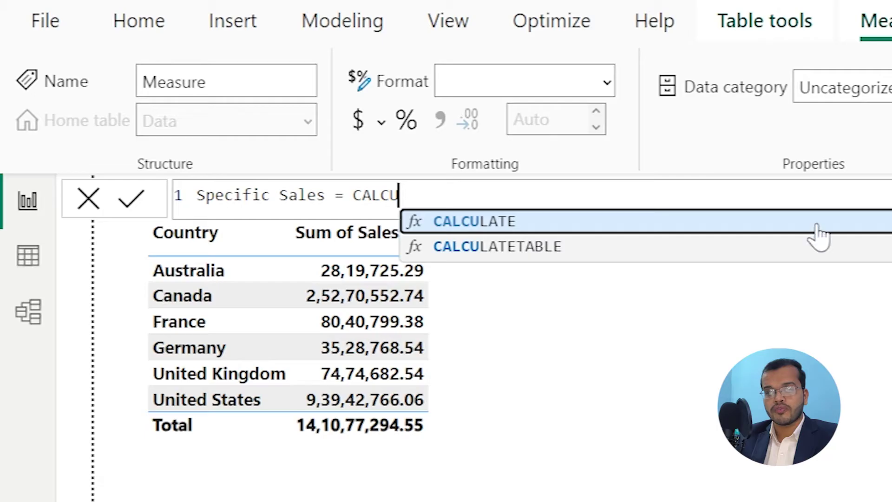
left_click(819, 223)
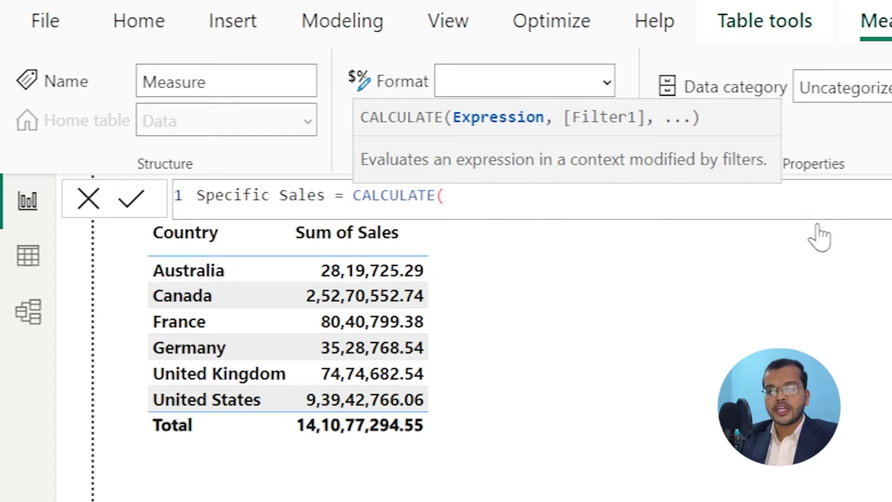
Enter SUM(Data[Sales]) as the expression argument of CALCULATE in the Specific Sales measure.
type("TOT")
key("BackSpace")
key("BackSpace")
key("BackSpace")
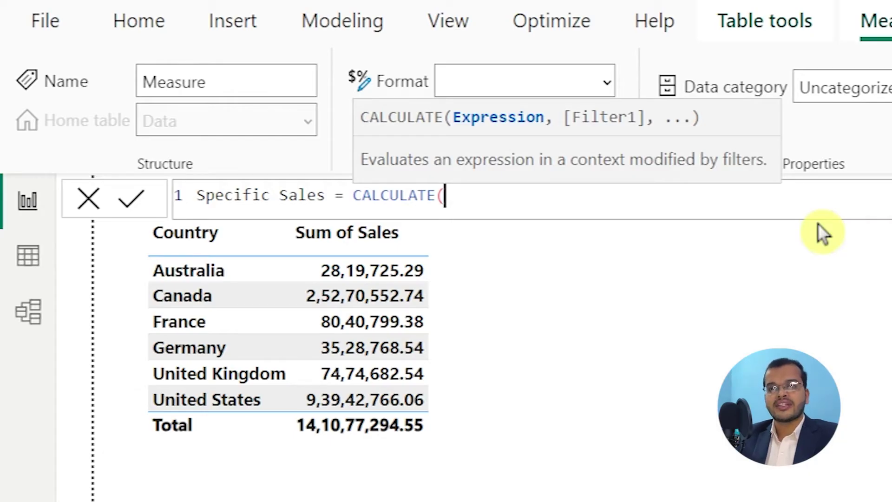
type("SUM")
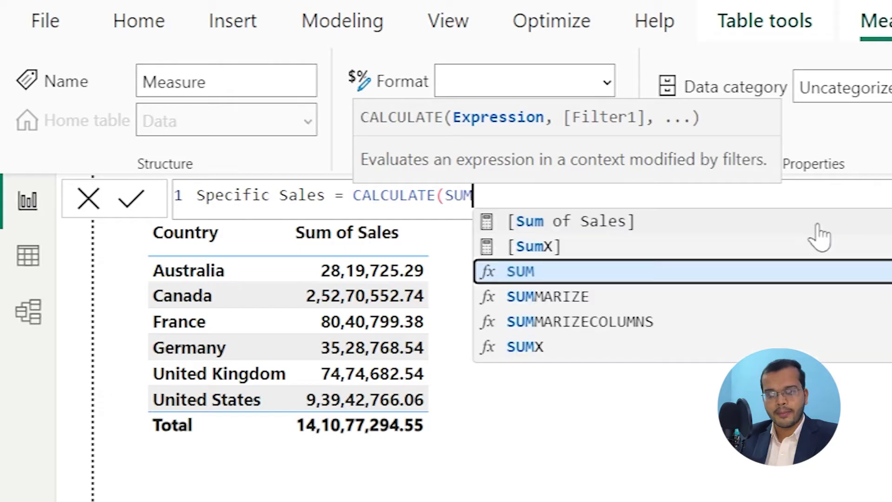
type("(")
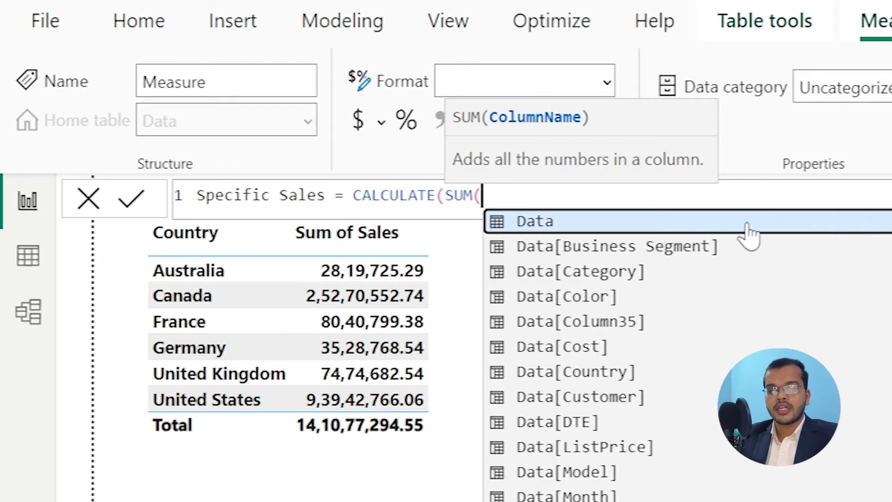
type("SALES")
left_click(599, 221)
type(")")
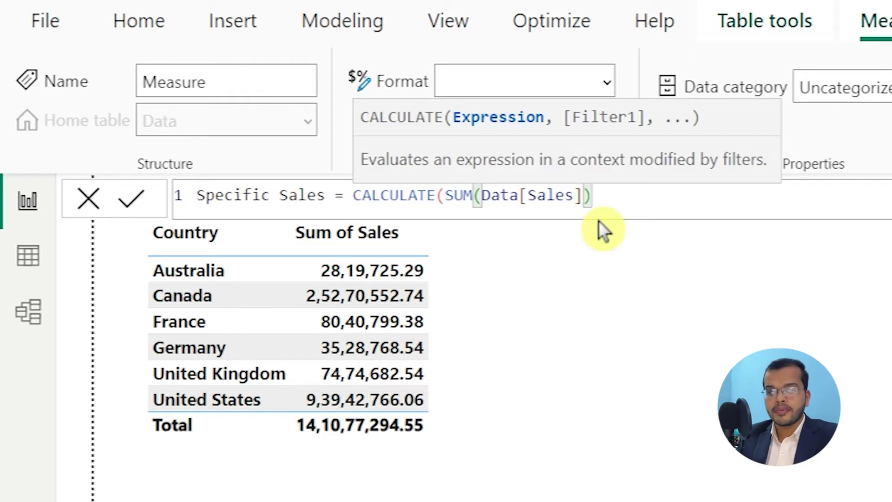
Add DATESBETWEEN as the CALCULATE filter, with Data[SalesDate] as its dates column.
type(",")
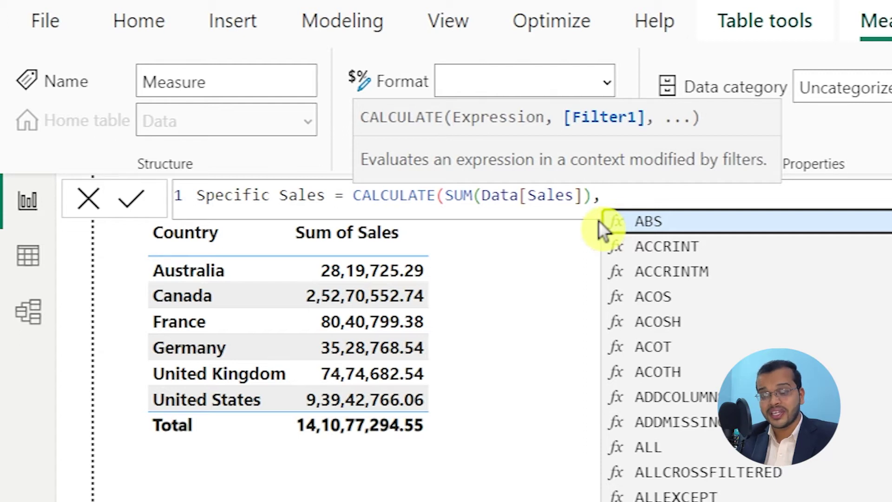
type("DATES")
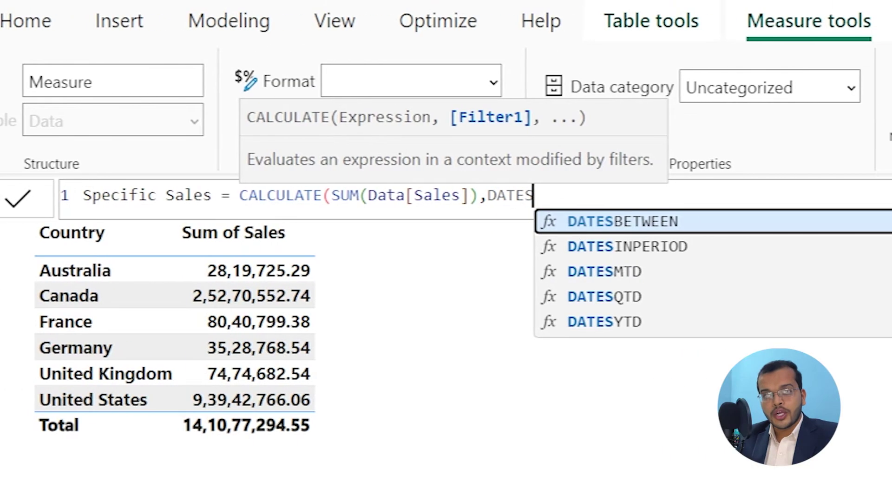
key("Tab")
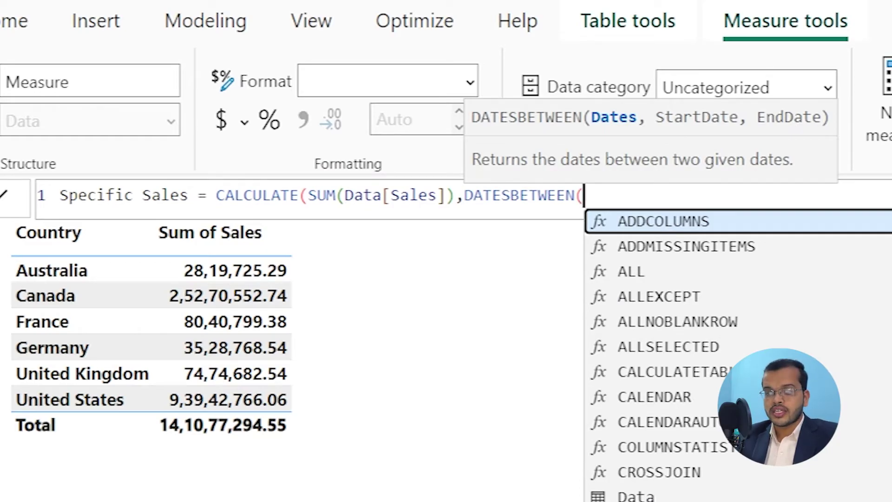
type("Data[SalesDate]")
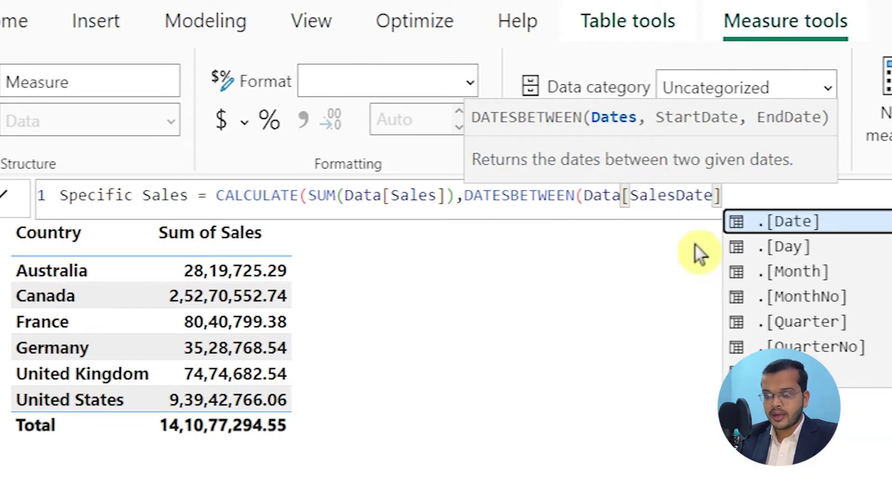
type(",")
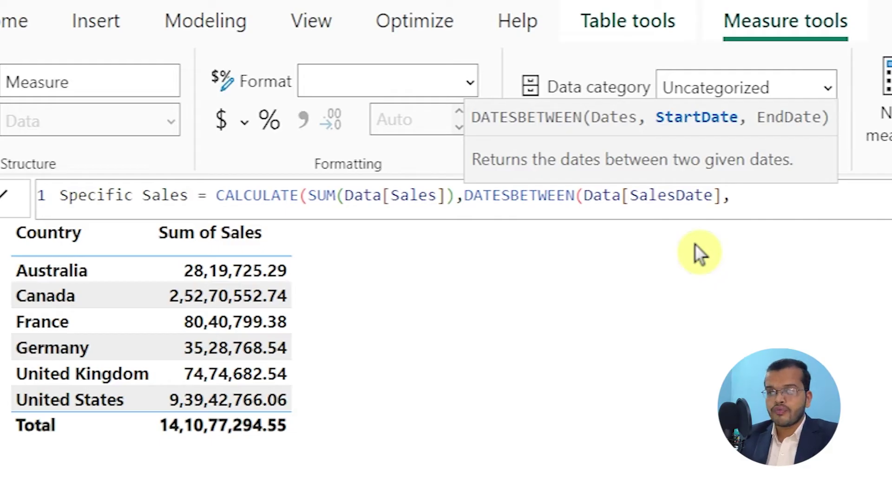
Set the DATESBETWEEN start date to "16-11-2019" and end date to "28-11-2019", close both functions and commit the measure.
type("\"")
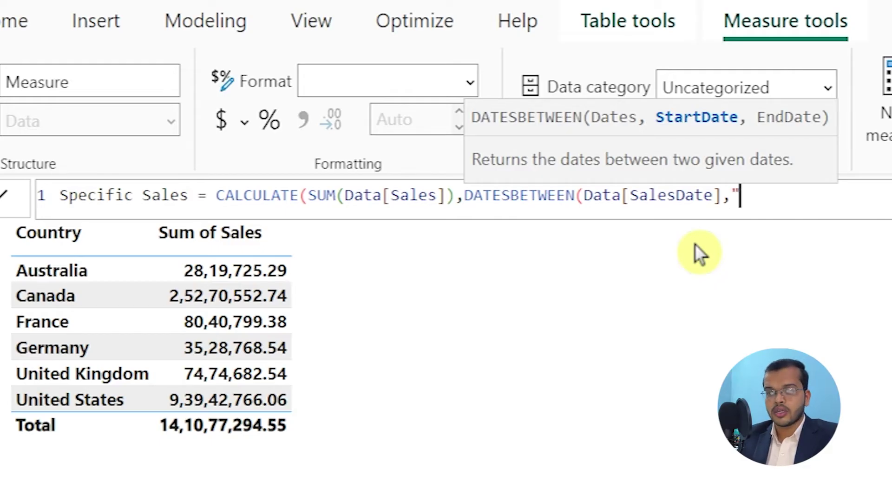
type("1")
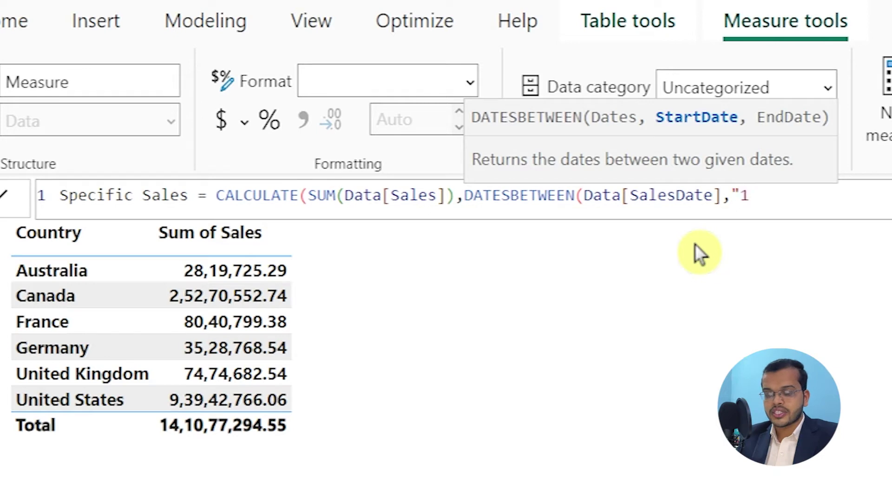
type("6-11-2019")
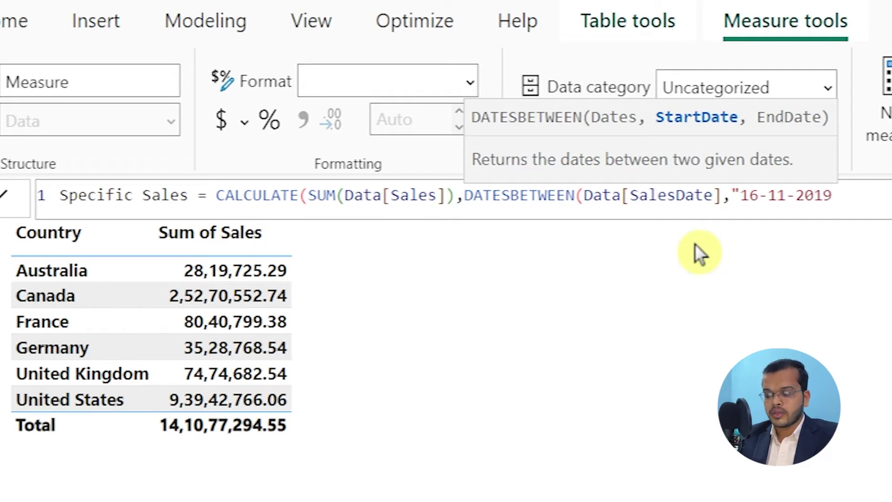
type("\"")
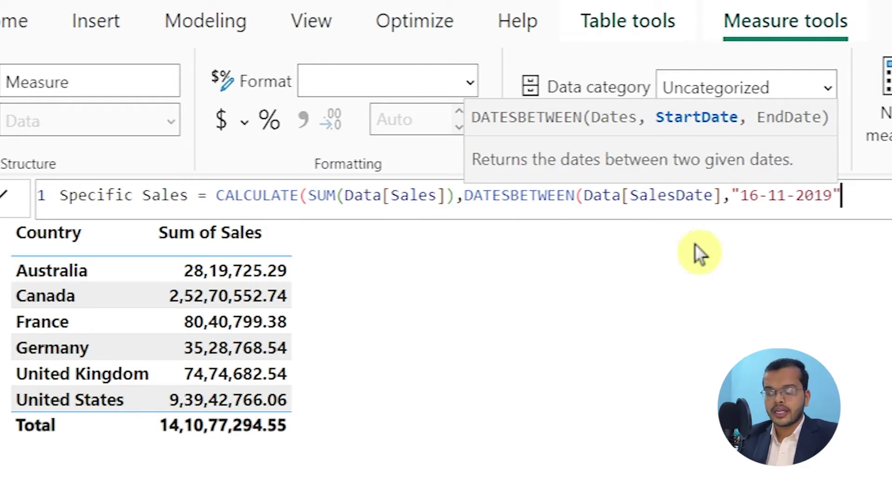
type(",\"")
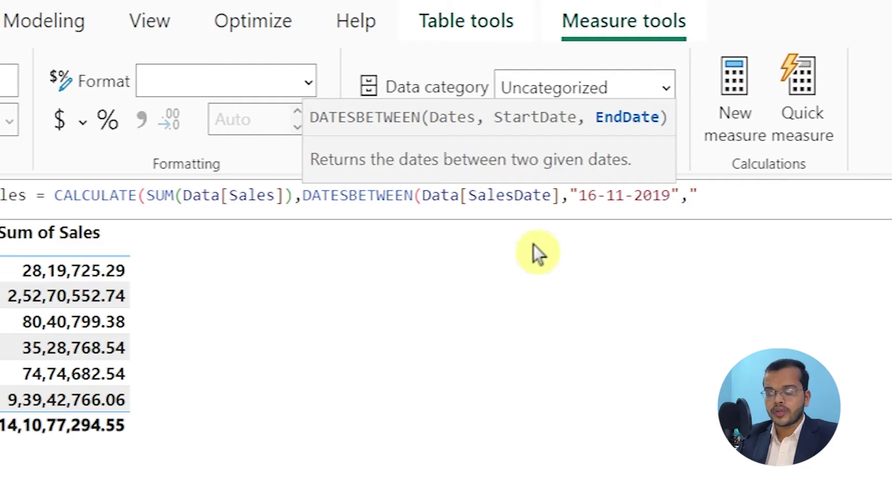
type("28-11-2019")
type("\")")
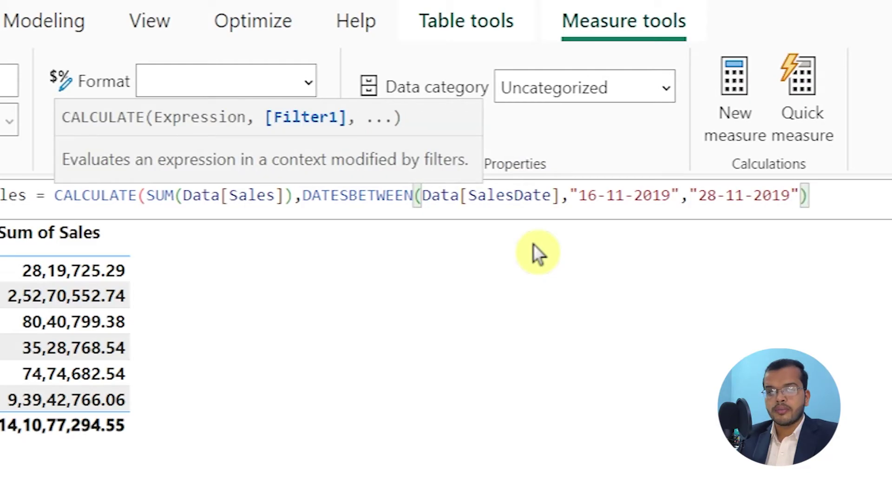
type(")")
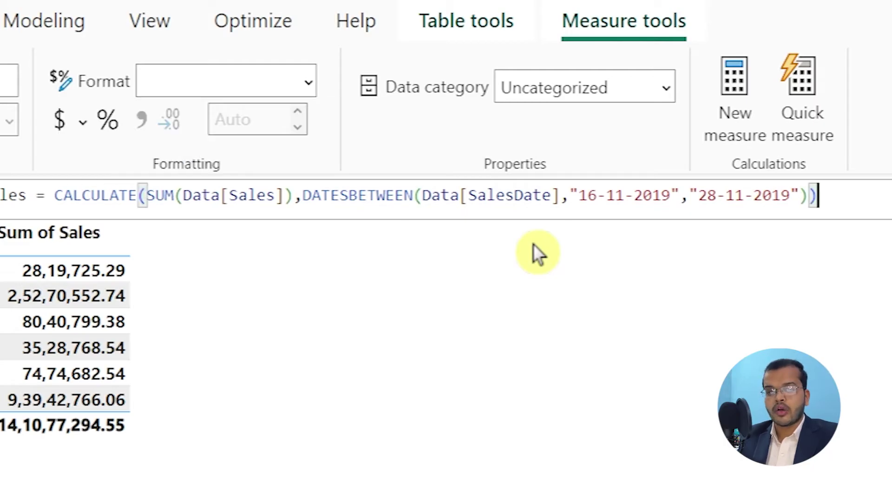
key("Return")
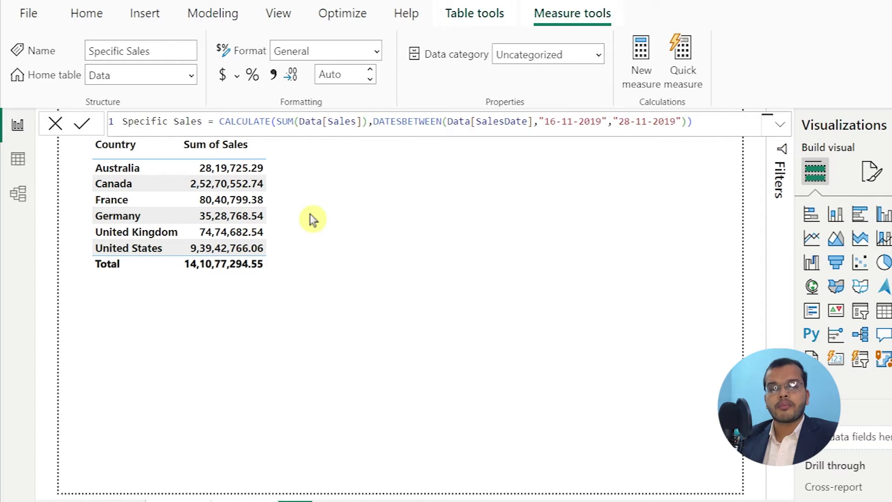
Add the Specific Sales measure as a column after Sum of Sales in the country table visual.
left_click(310, 215)
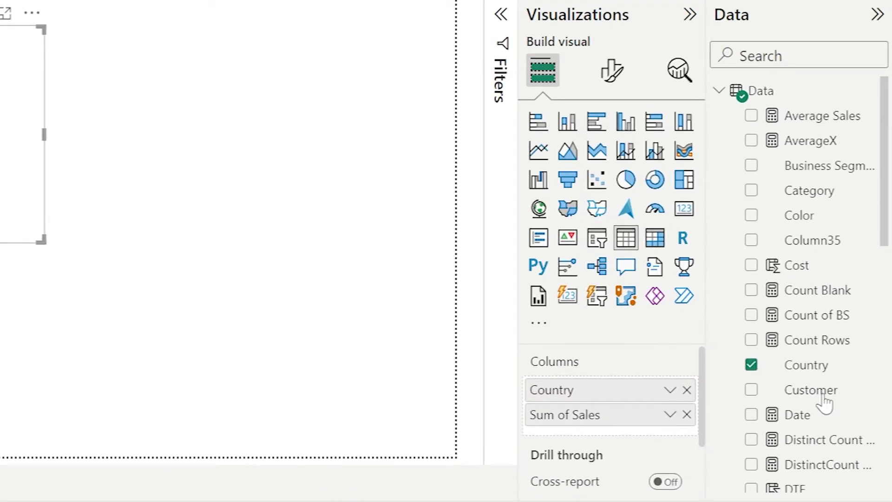
scroll(773, 398, "down", 10)
left_click_drag(771, 427, 642, 436)
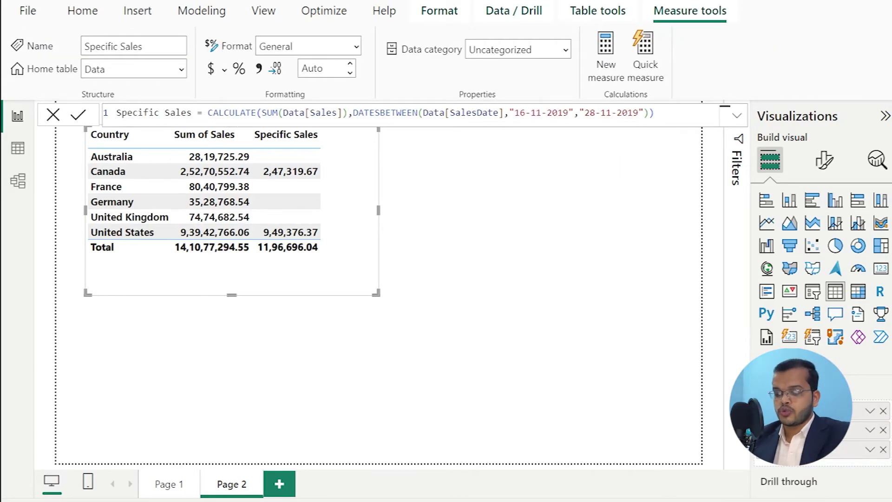
Change the Specific Sales DATESBETWEEN range to "16-11-2017" through "28-11-2018", commit the measure, and move the country table slightly lower on the canvas.
left_click(567, 112)
key("BackSpace")
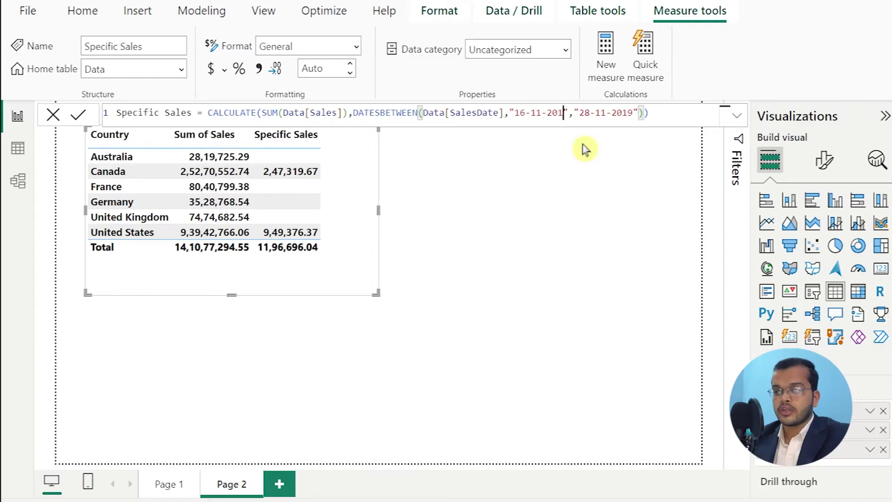
type("7")
left_click(640, 113)
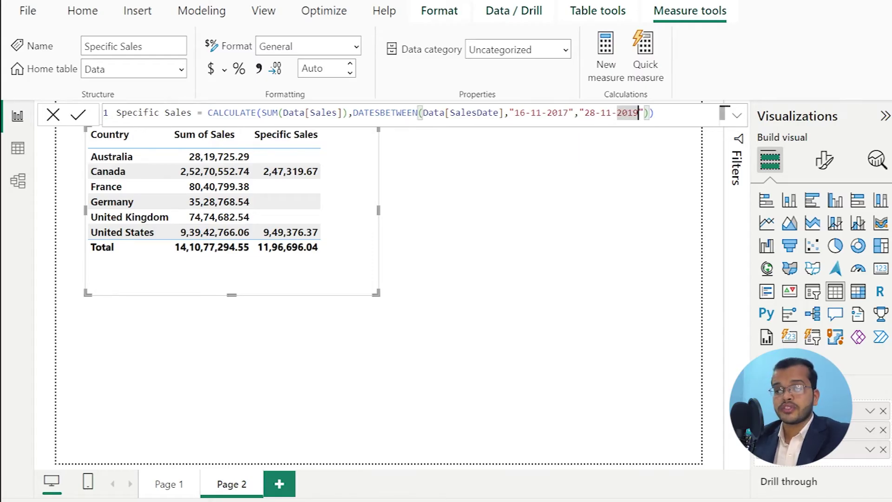
key("BackSpace")
type("8")
key("Right")
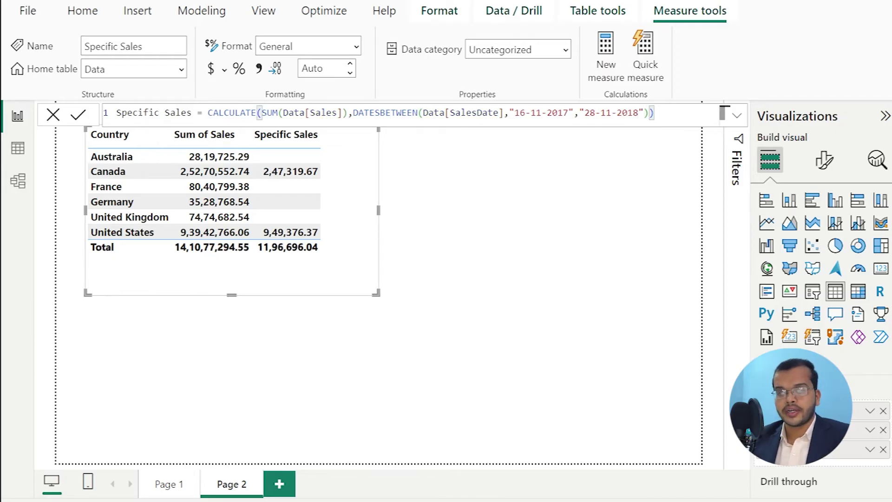
key("Return")
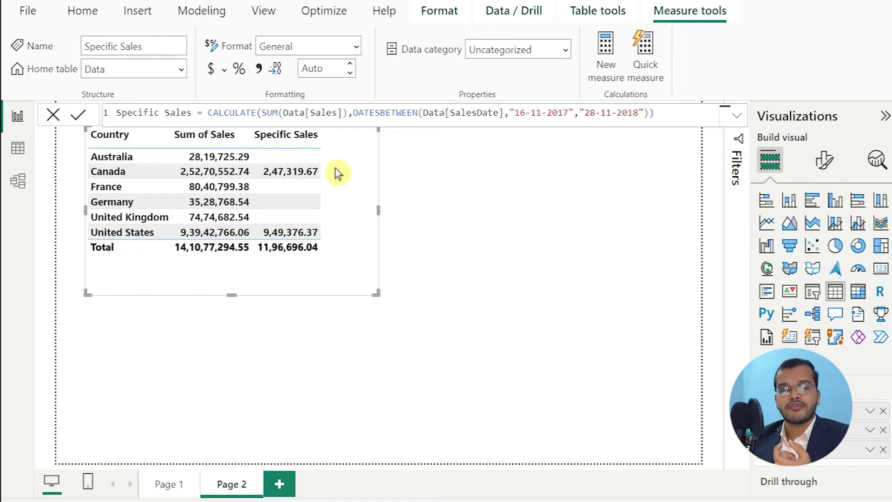
key("Return")
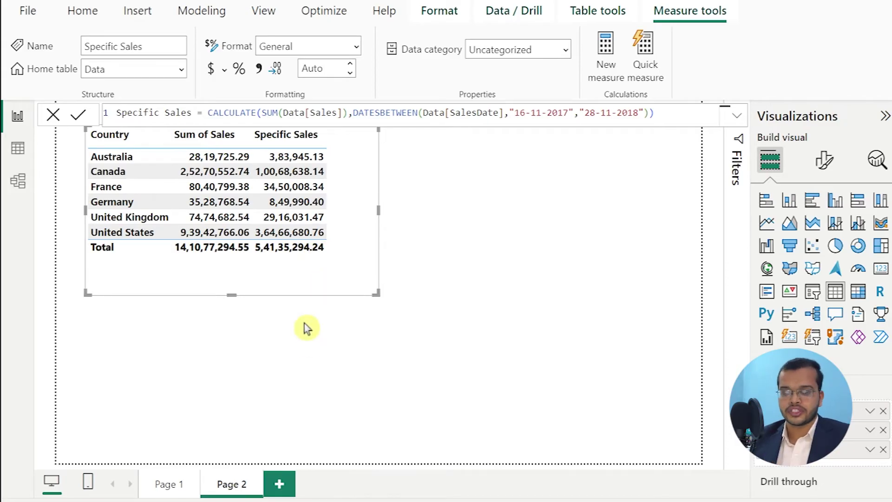
left_click_drag(318, 265, 305, 320)
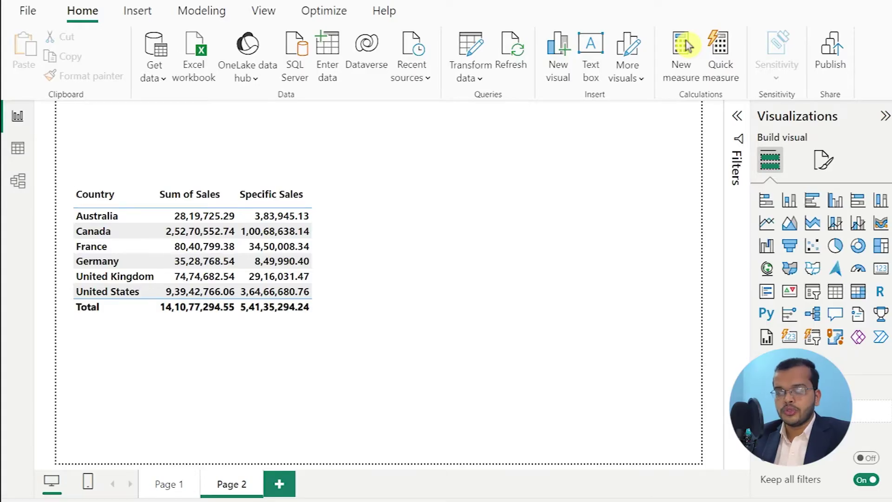
Create a new measure named Last Sales and begin its formula with CALCULATE.
left_click(684, 45)
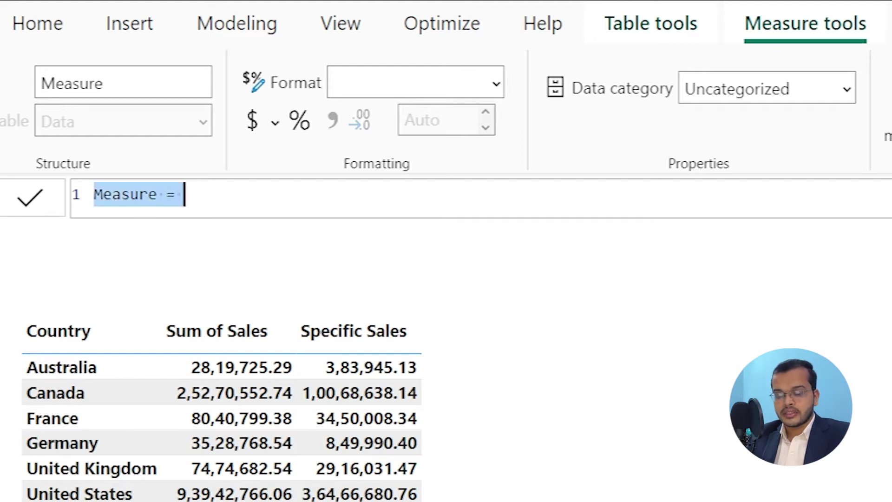
type("Last")
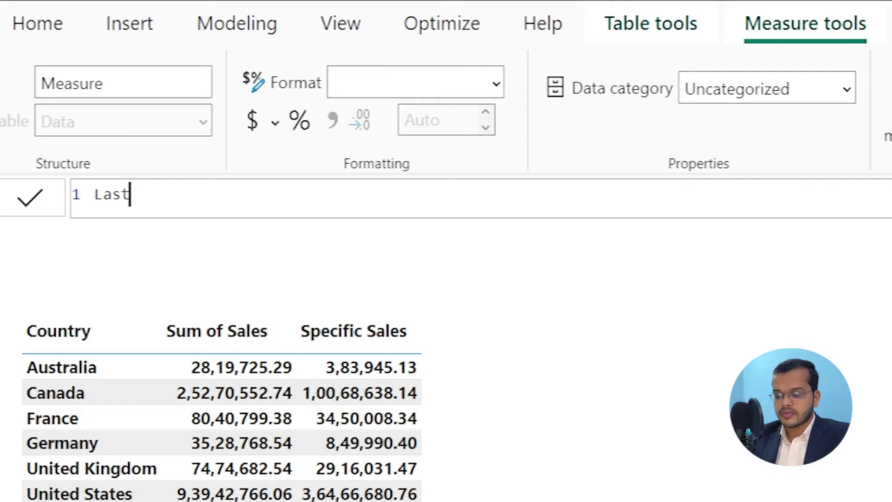
type(" Sales =")
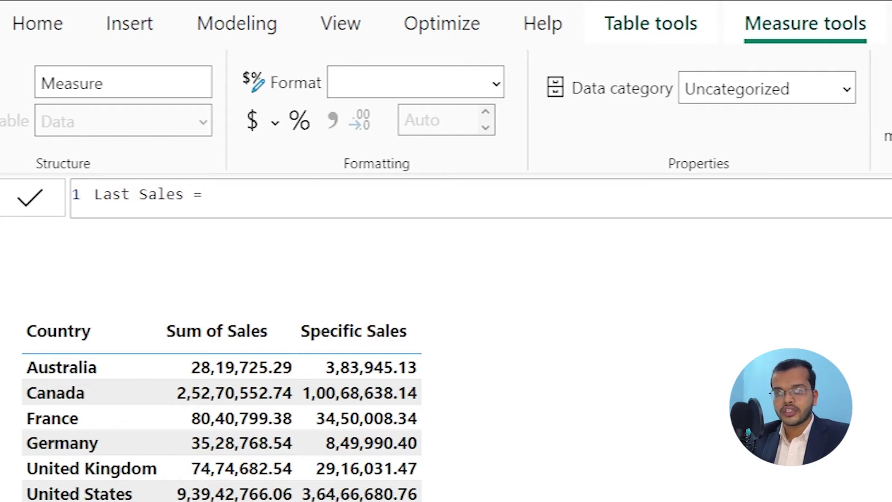
type("calcu")
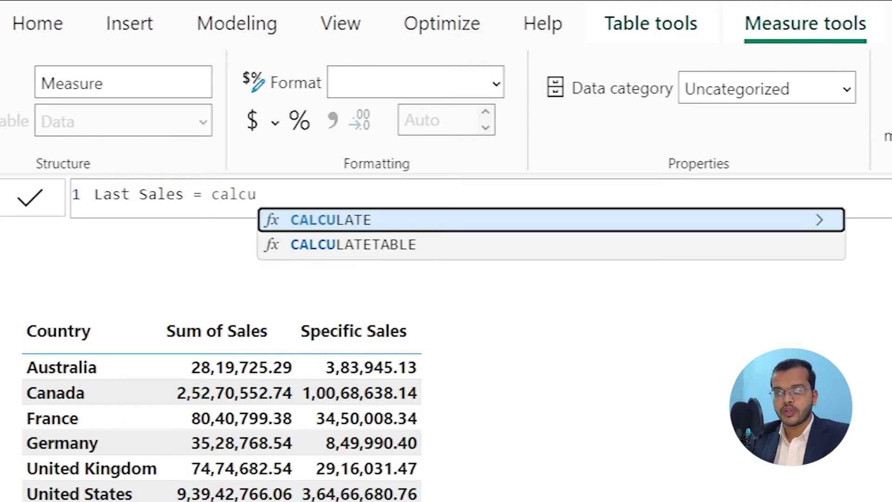
left_click(762, 224)
Enter SUM(Data[Sales]) as the expression argument of CALCULATE in the Last Sales measure.
type("su")
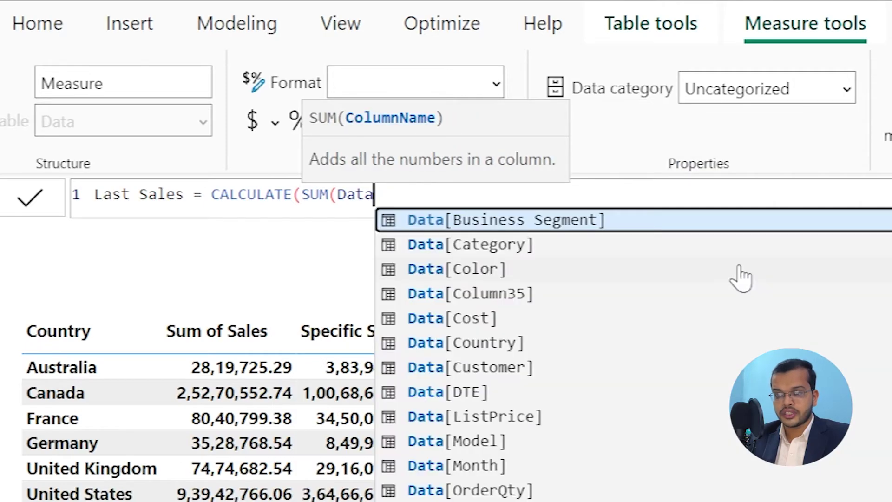
type("st Sal")
key("BackSpace")
key("BackSpace")
key("BackSpace")
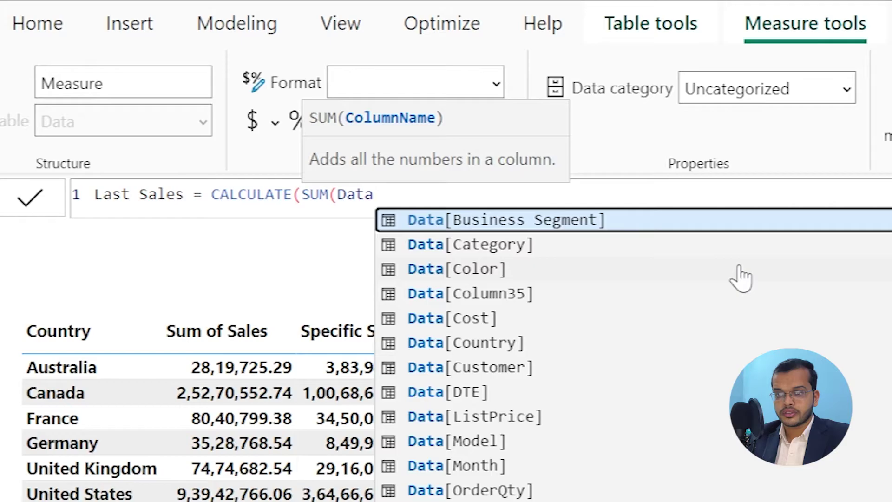
scroll(670, 329, "down", 1)
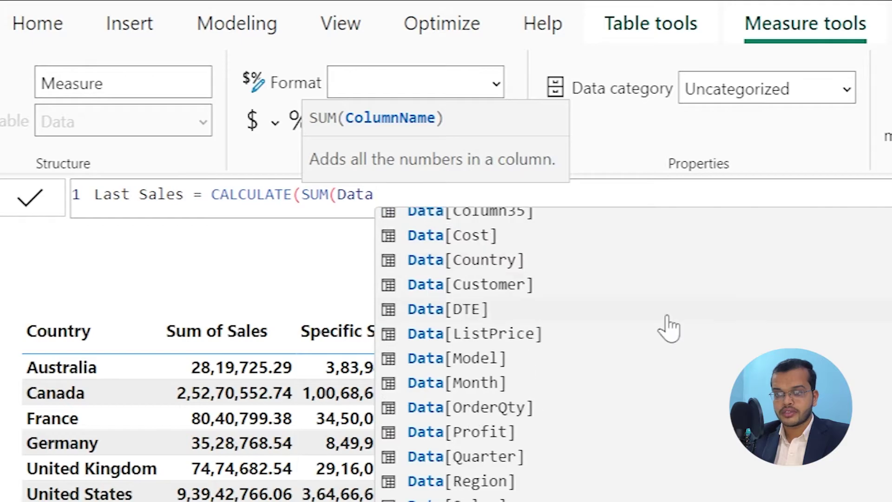
left_click(506, 487)
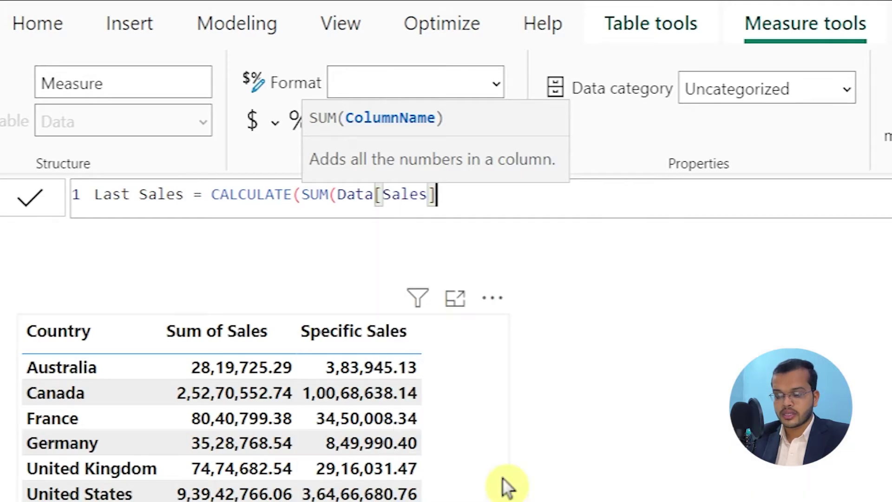
type("),")
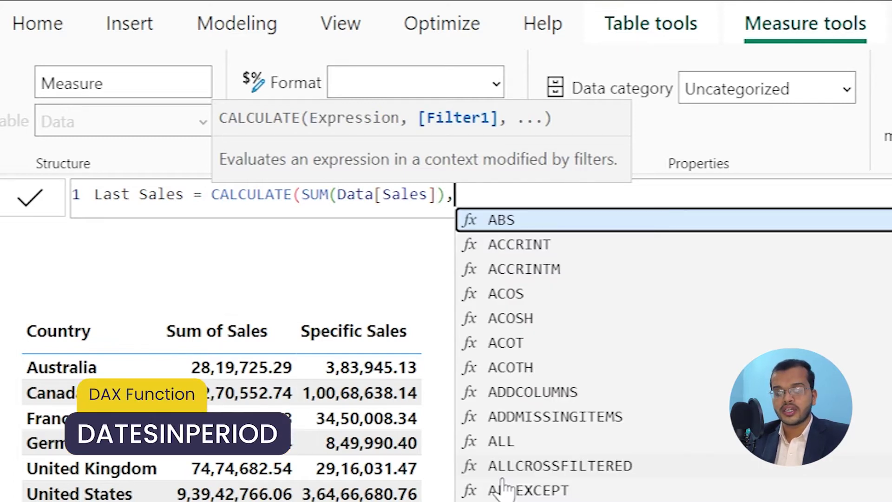
Add DATESINPERIOD as the CALCULATE filter and extend the measure's name to Last Sales Period.
type("datesin")
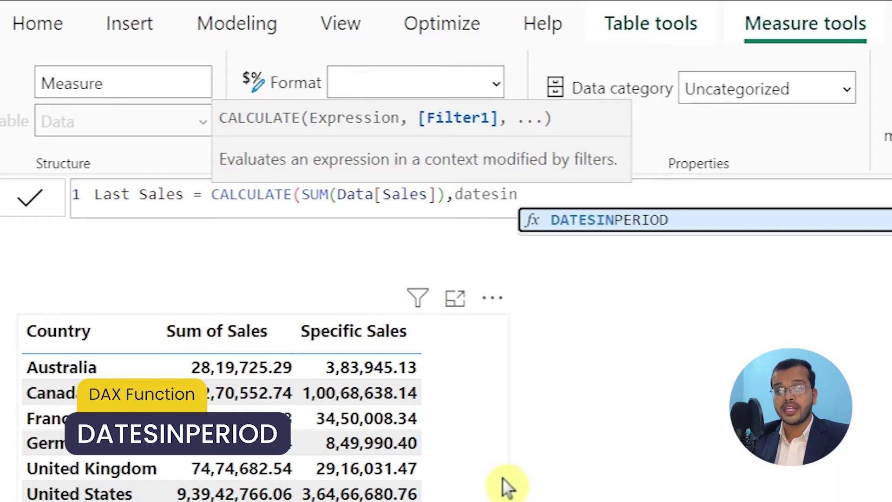
left_click(646, 225)
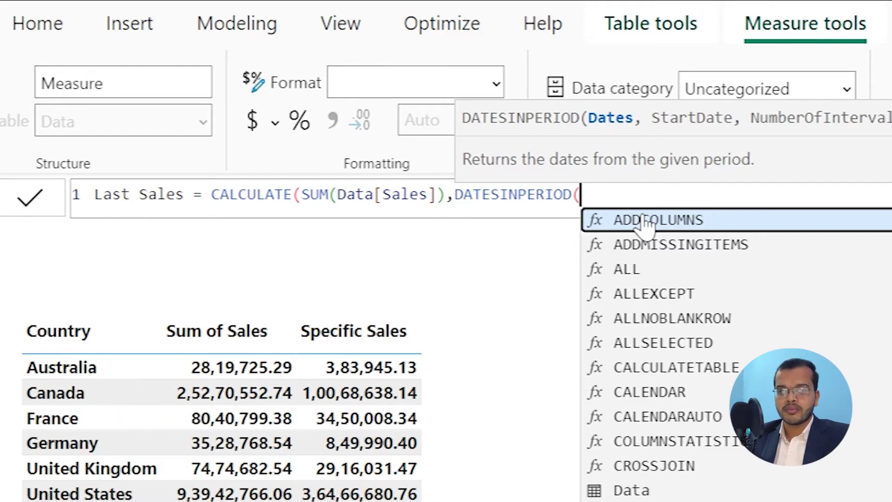
left_click(194, 195)
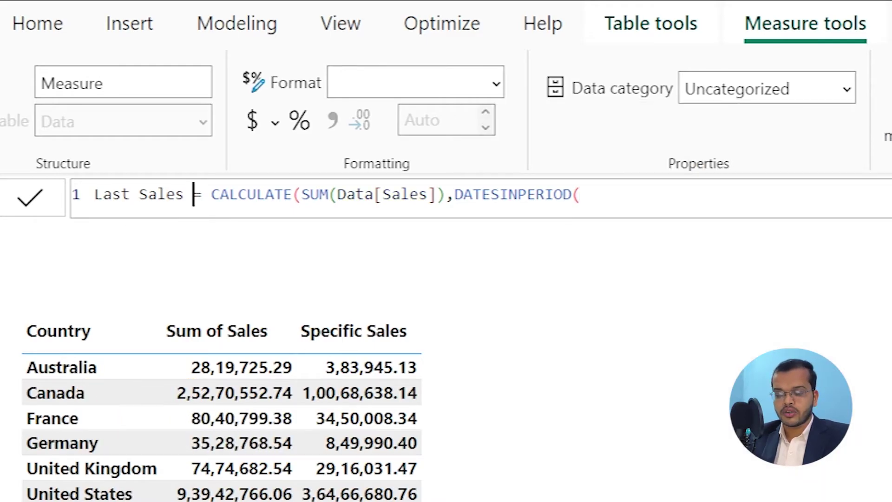
type("Period")
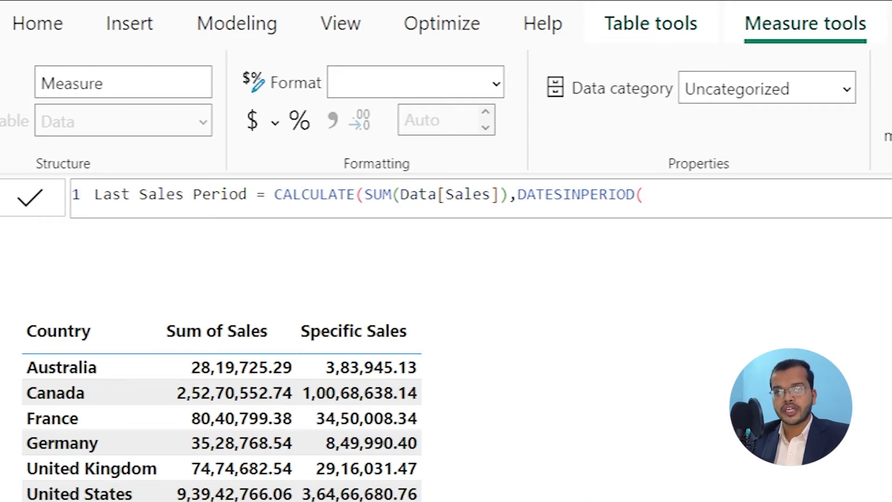
Enter Data[SalesDate] as the dates column of DATESINPERIOD.
type("da")
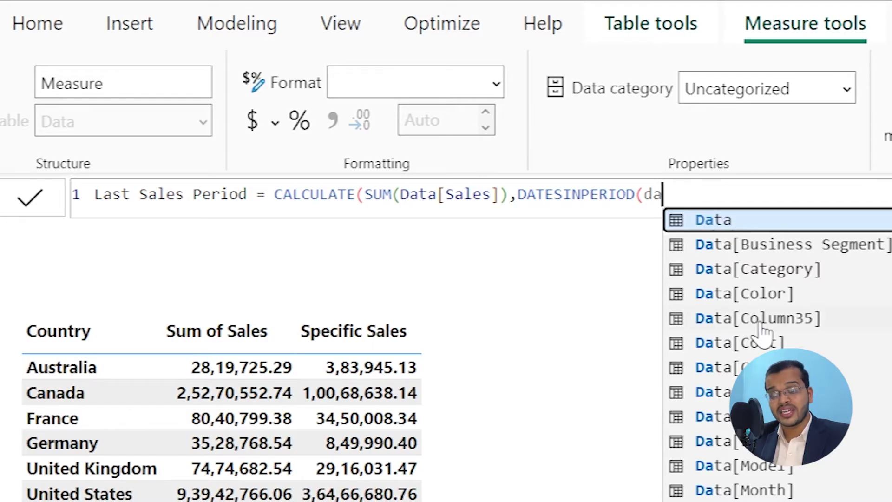
scroll(764, 329, "down", 3)
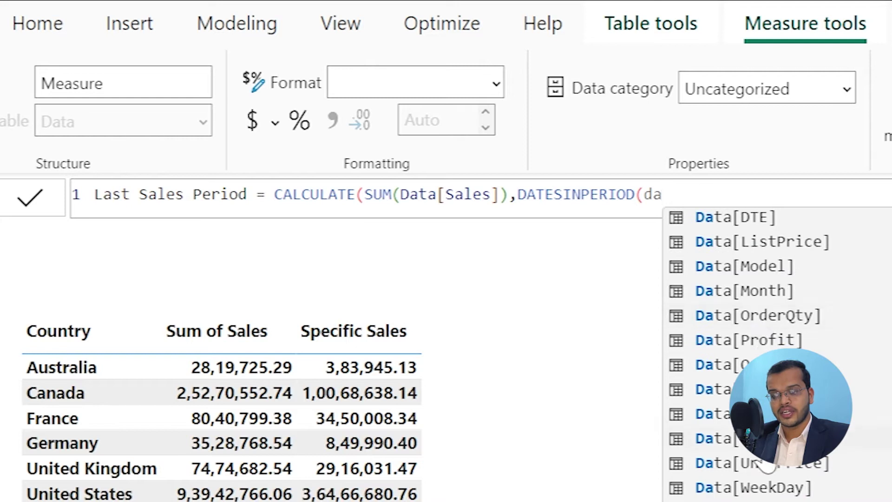
type("ta[SalesDate],")
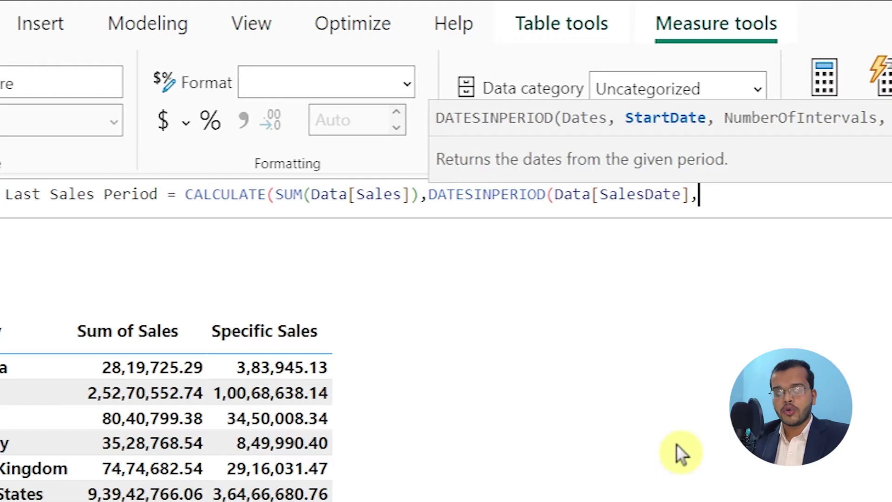
type("toda")
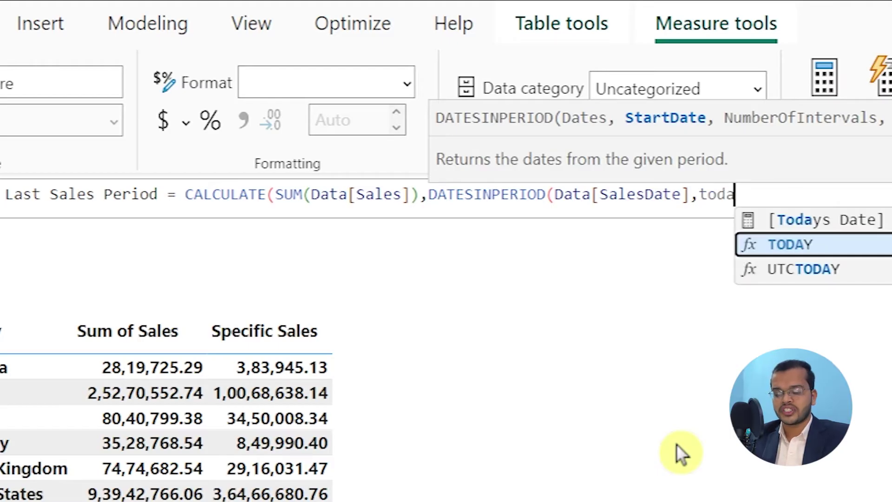
type("y()")
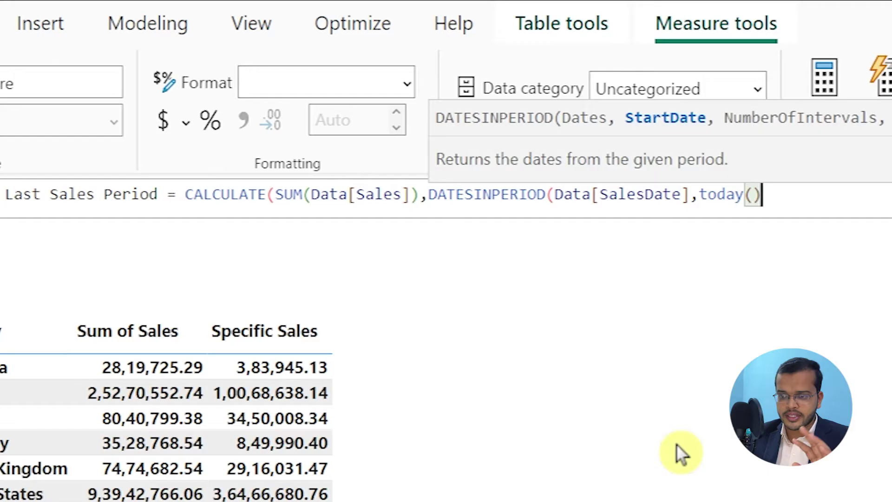
key("BackSpace")
key("BackSpace")
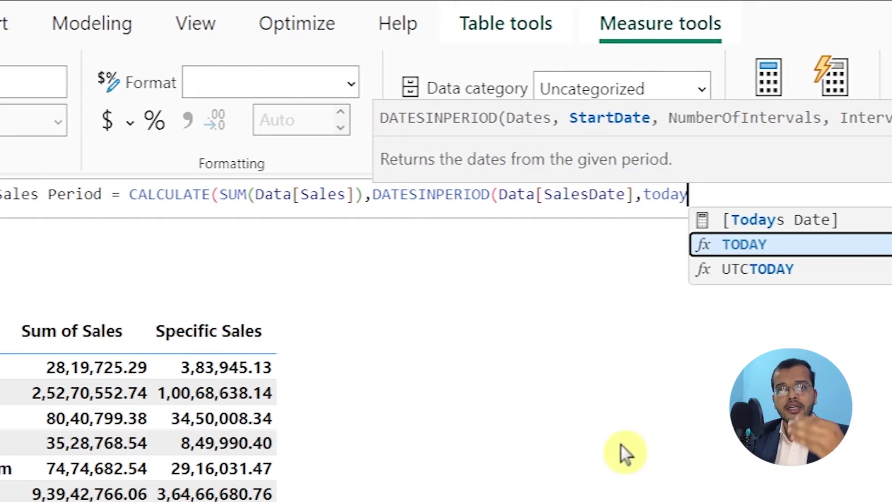
key("BackSpace")
key("BackSpace")
key("BackSpace")
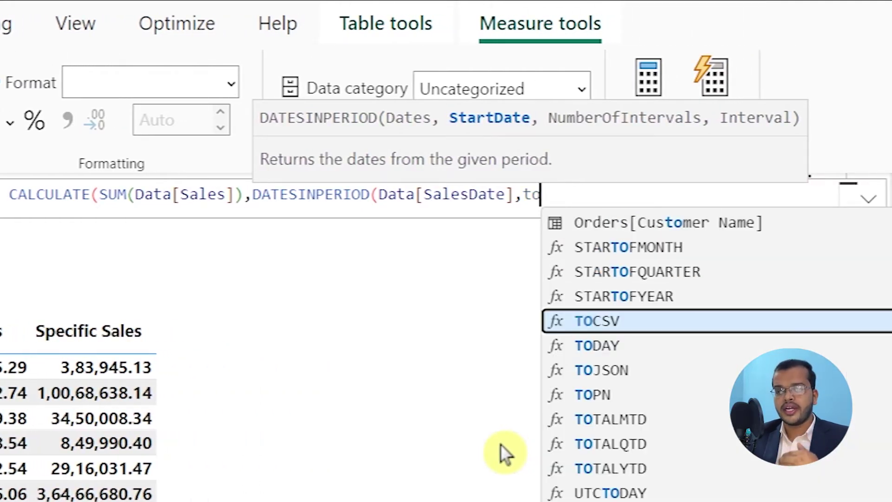
key("BackSpace")
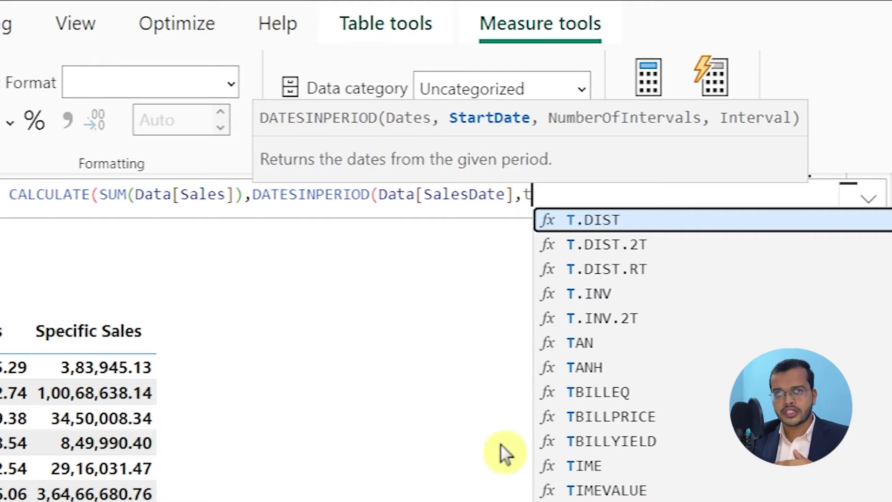
key("BackSpace")
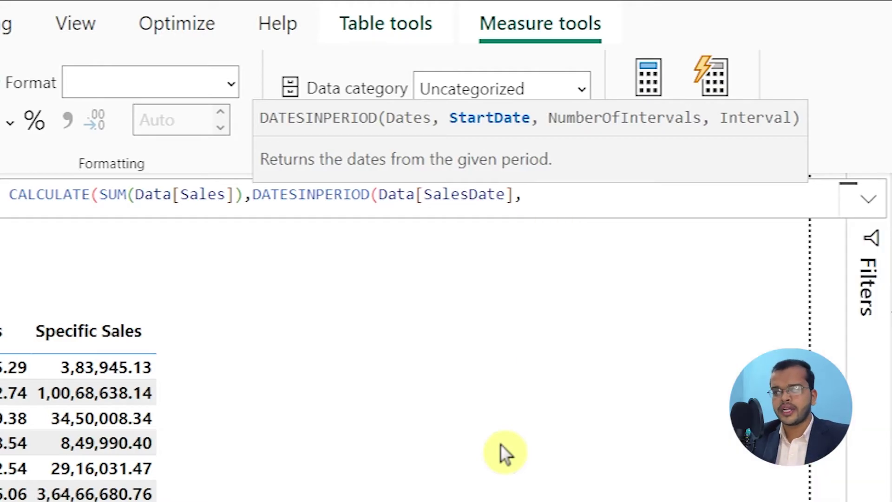
Set the DATESINPERIOD start date to "28-11-2018".
type("\"")
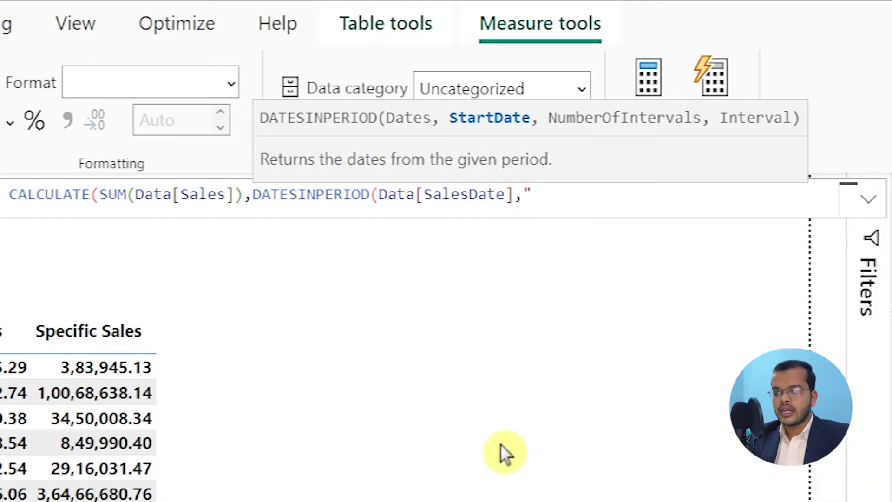
type("28-11-")
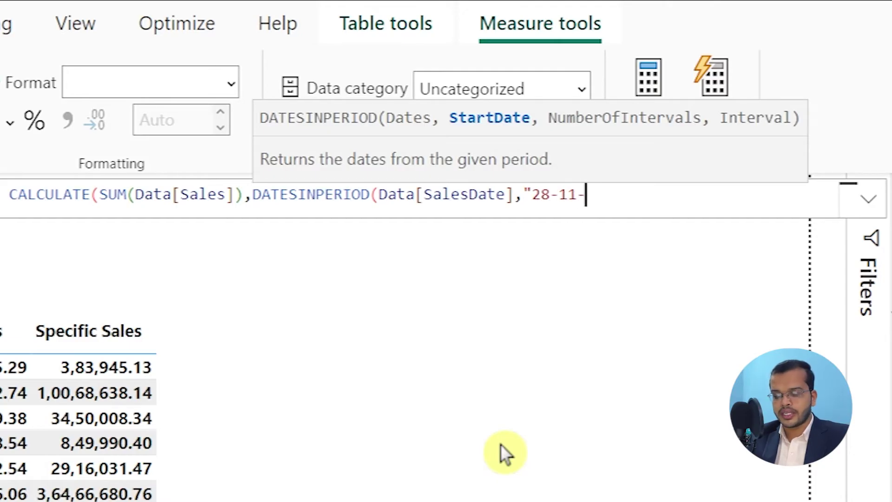
type("2018\"")
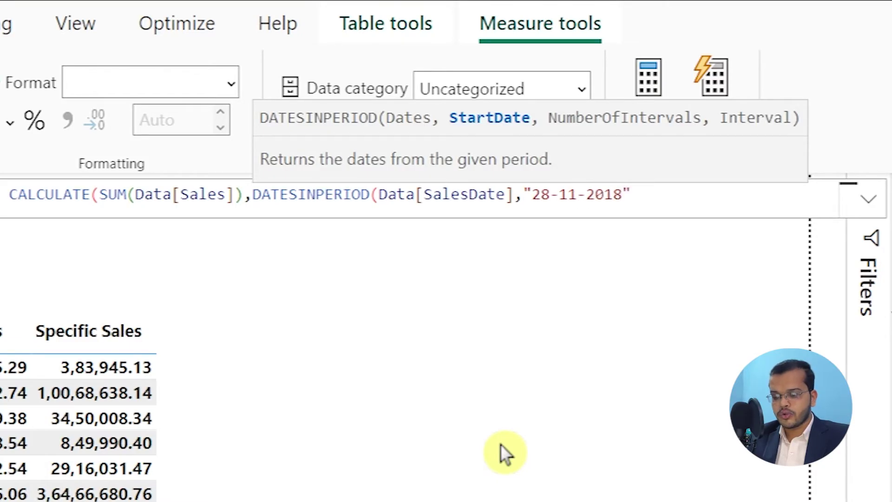
type(",")
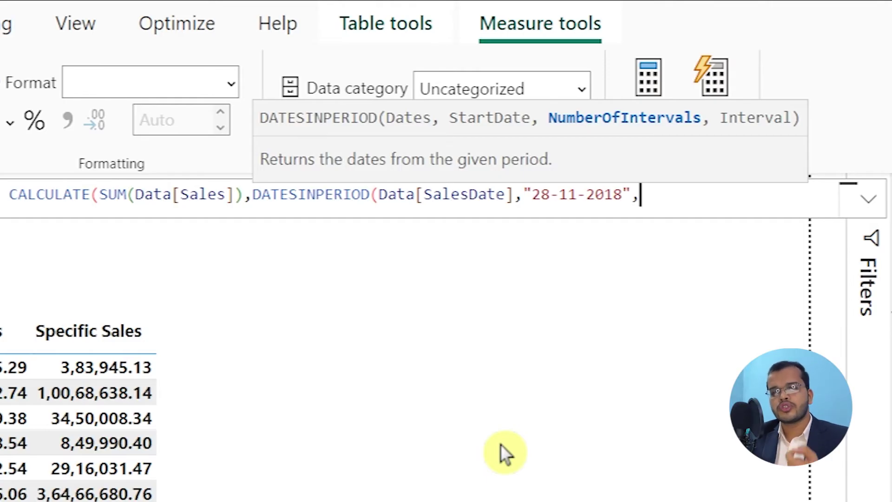
Set the DATESINPERIOD number of intervals to -3 and the interval to MONTH.
type("3")
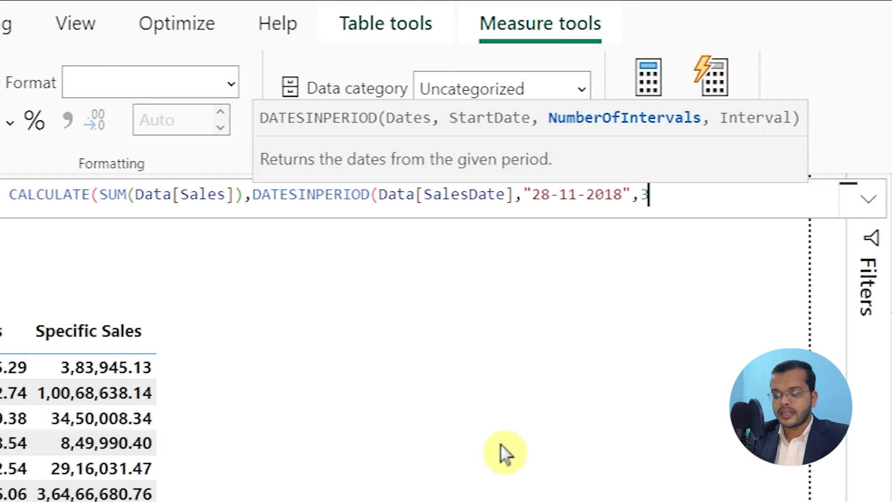
key("BackSpace")
type("-3,")
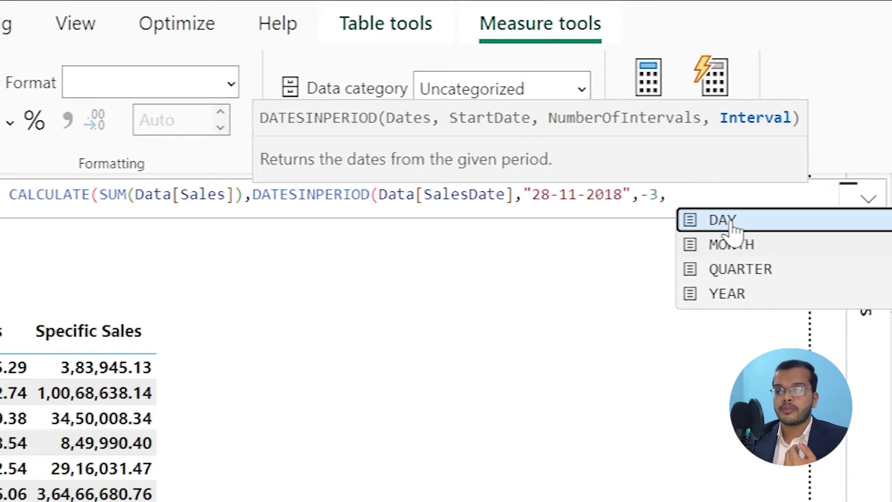
left_click(748, 243)
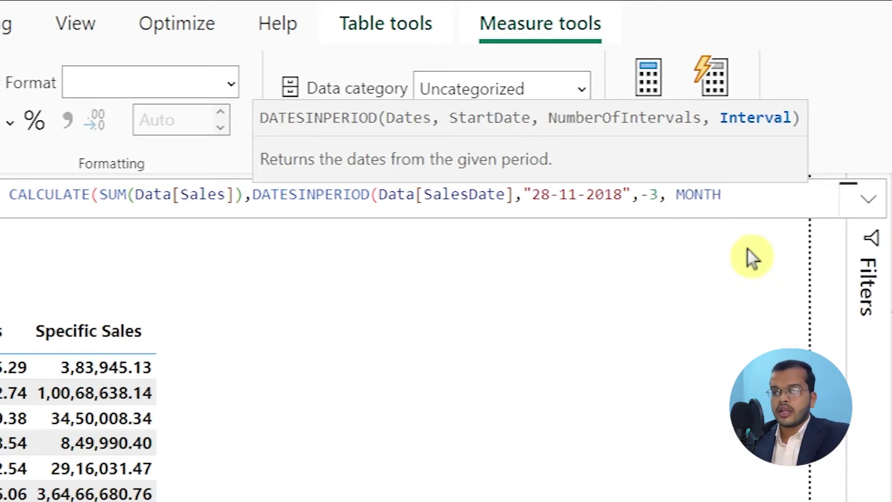
Close the Last Sales Period formula and add the measure as a column in the country sales table.
type(")")
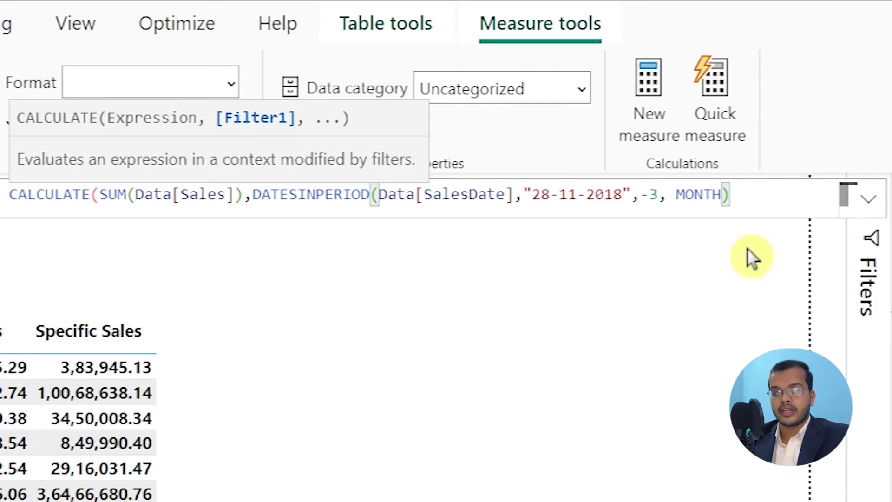
type(")")
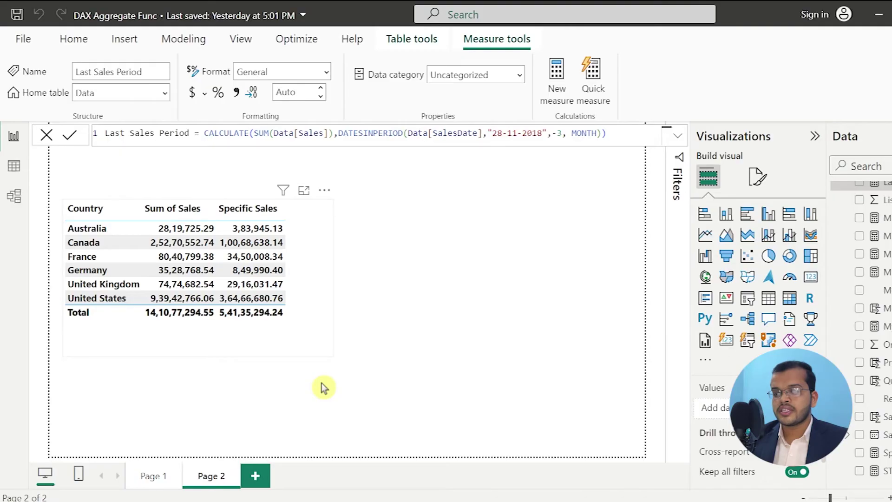
left_click(366, 354)
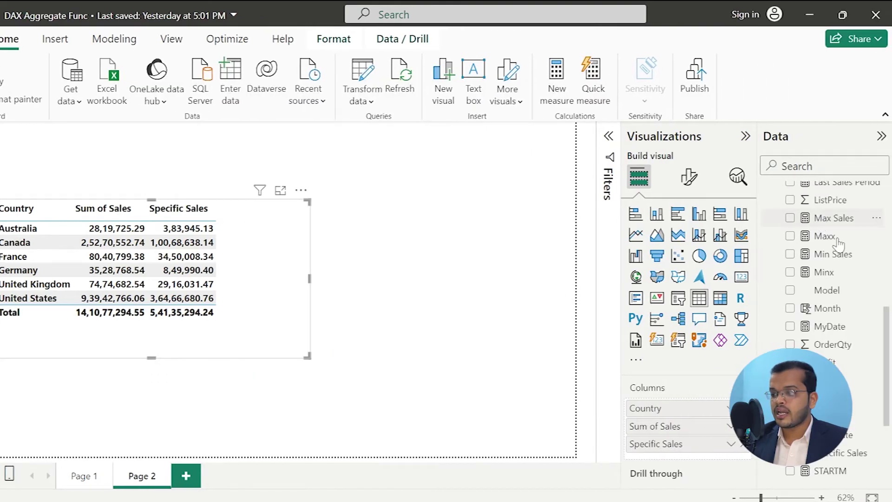
scroll(839, 243, "up", 2)
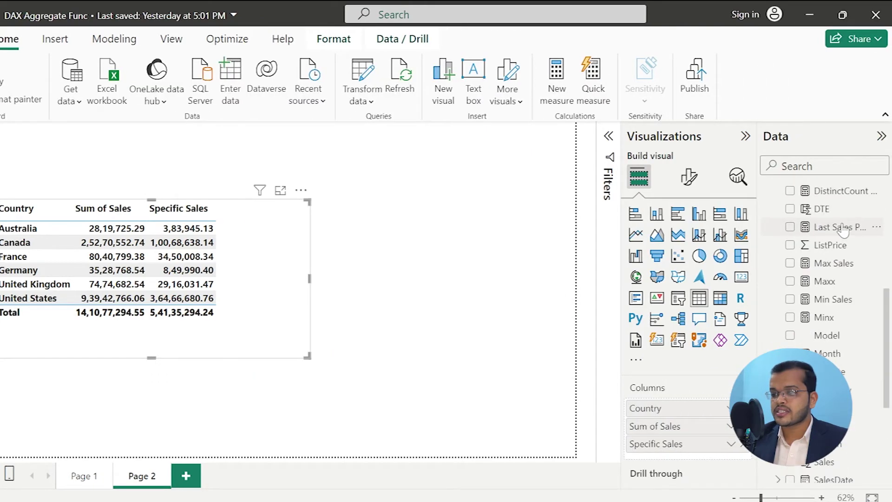
left_click(842, 228)
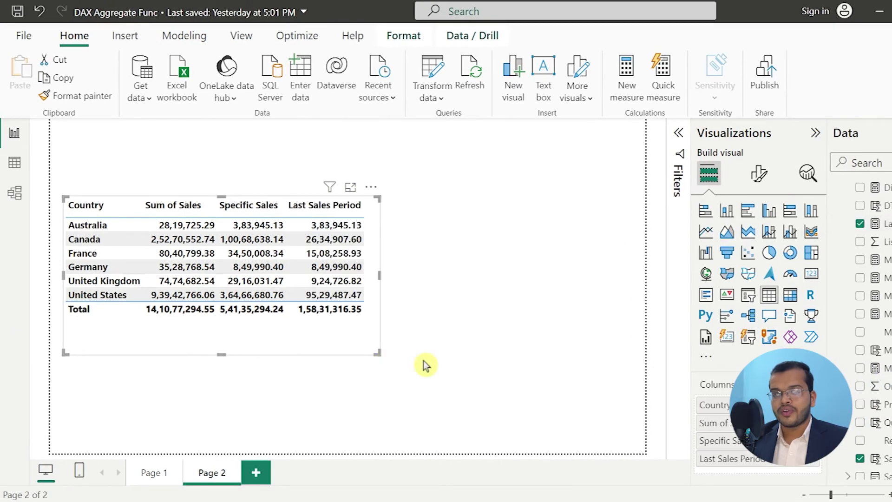
Create a First Date measure defined as FIRSTDATE(Data[SalesDate]) and show it in the card instead of Sum of Sales.
left_click(339, 240)
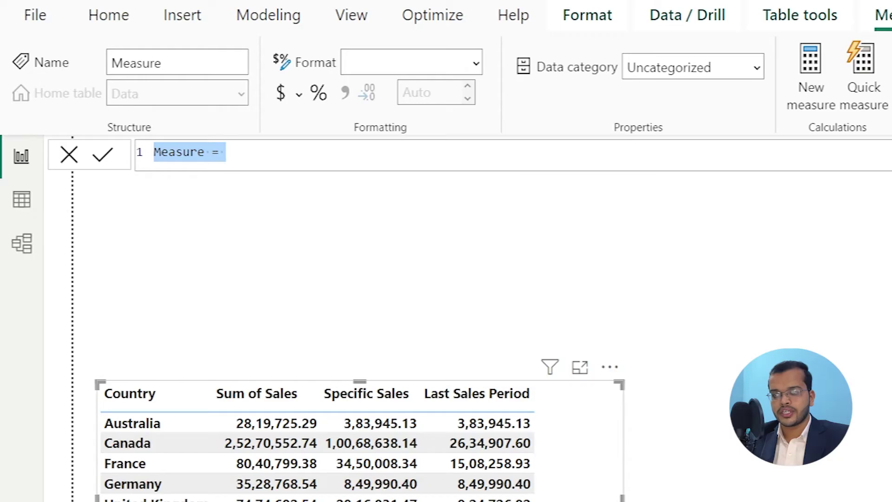
type("F")
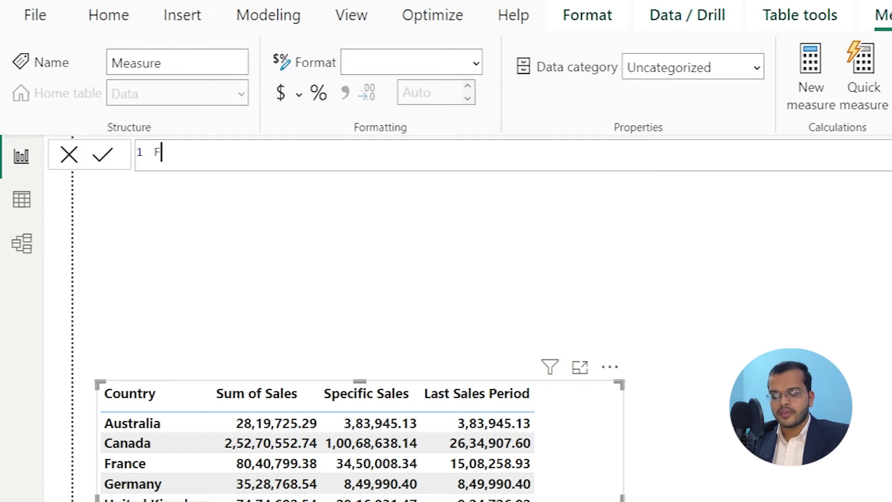
type("irst Date = FIRSTDA")
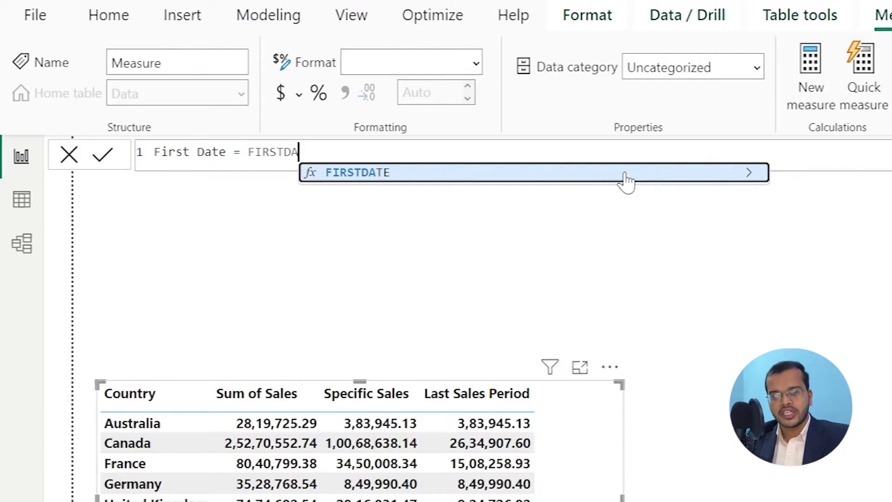
left_click(625, 180)
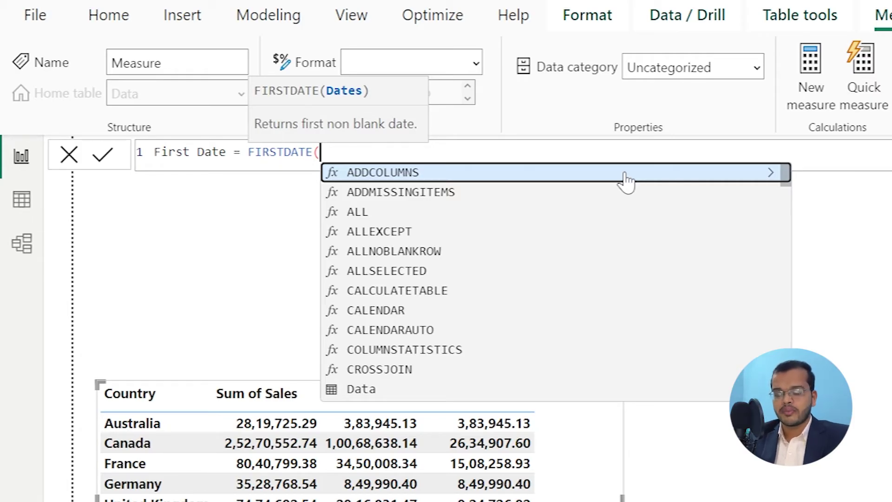
type("Data[SalesDate])")
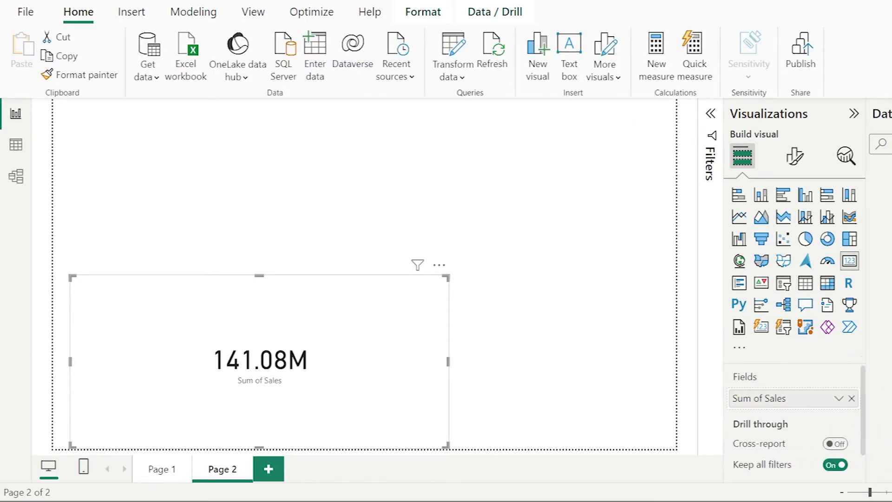
left_click_drag(762, 398, 217, 375)
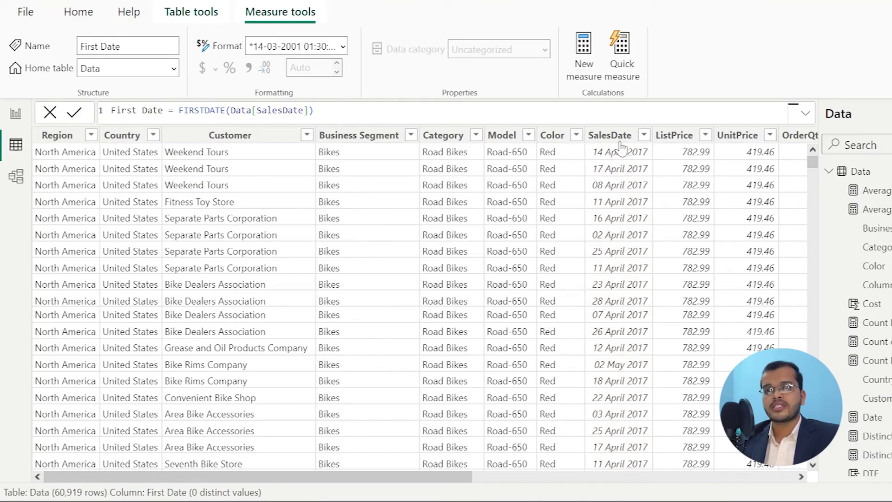
Sort the Data table by SalesDate in ascending order to check the earliest date, and return to the report page.
left_click(645, 140)
left_click(644, 136)
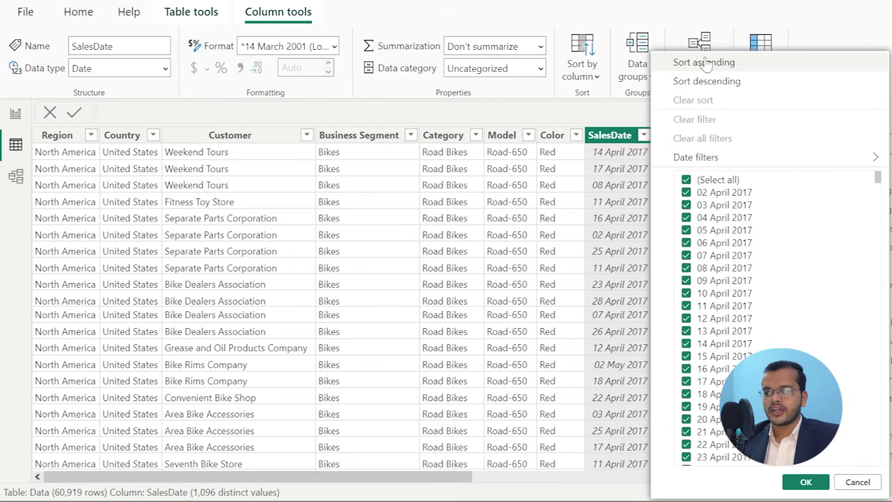
left_click(699, 62)
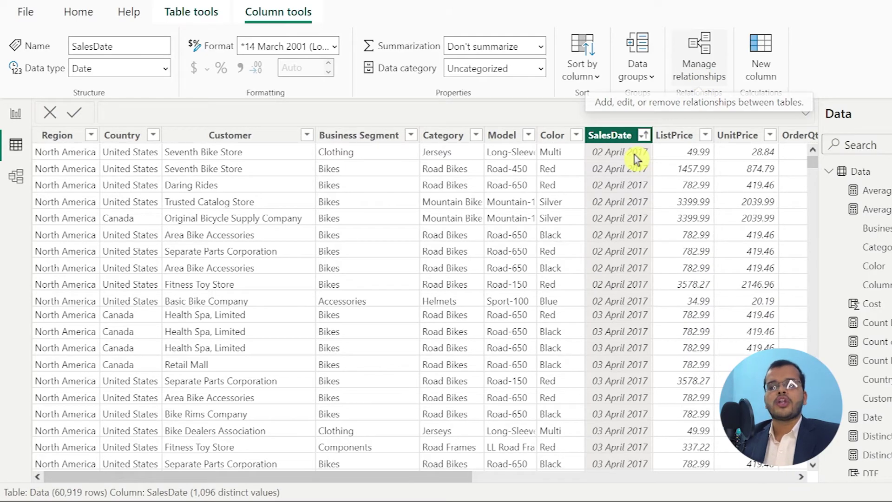
left_click(15, 113)
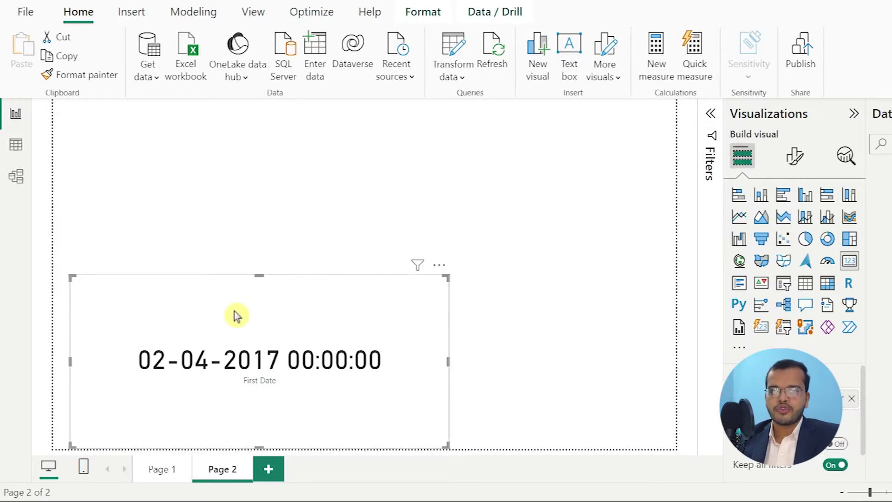
Nudge the First Date card slightly left and define a new Last Date measure as LASTDATE(Data[SalesDate]).
key("Left")
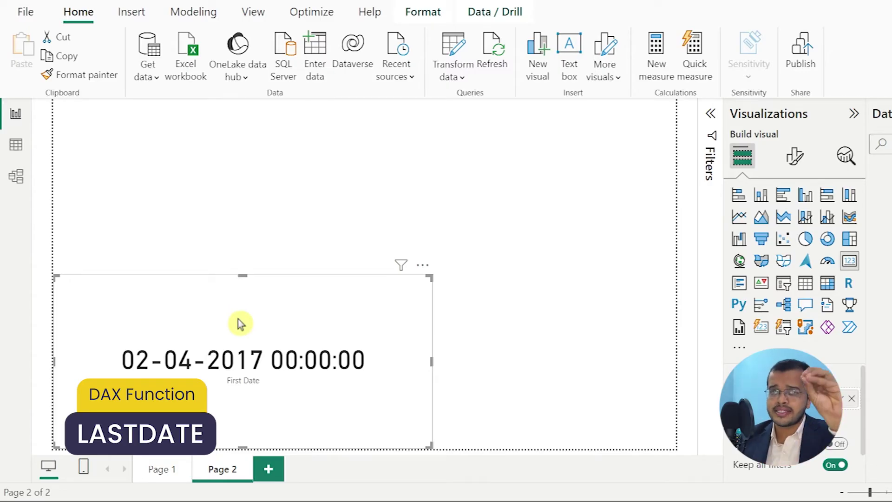
left_click(283, 237)
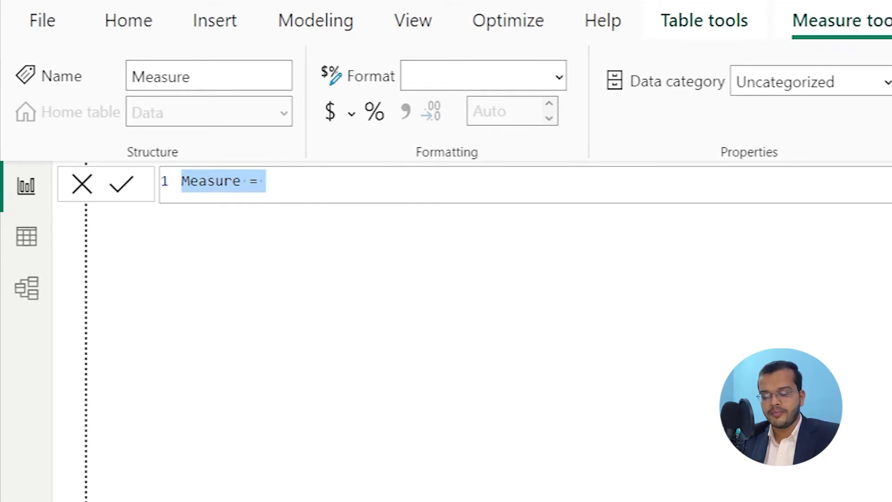
type("Last Date = LAS")
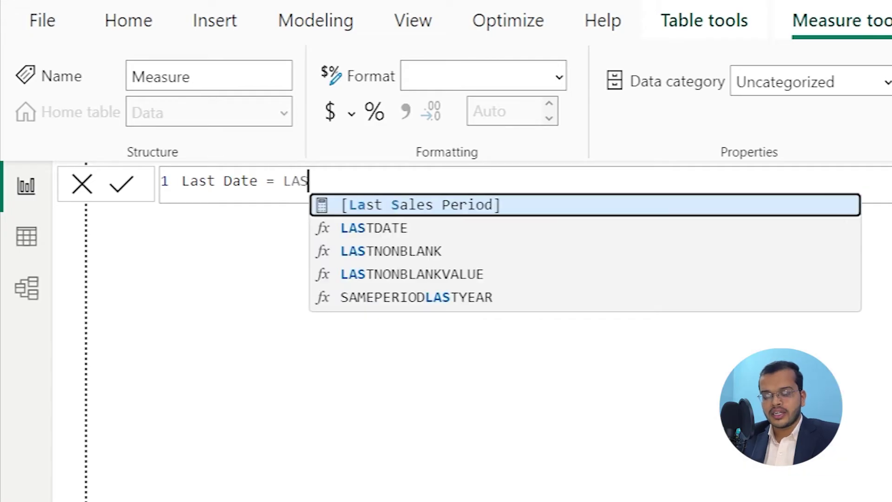
type("TDAT")
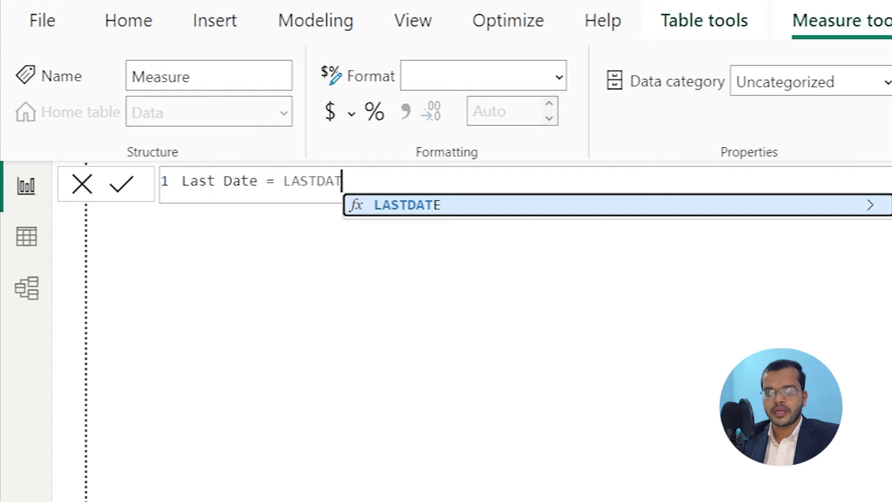
type("E(SALES")
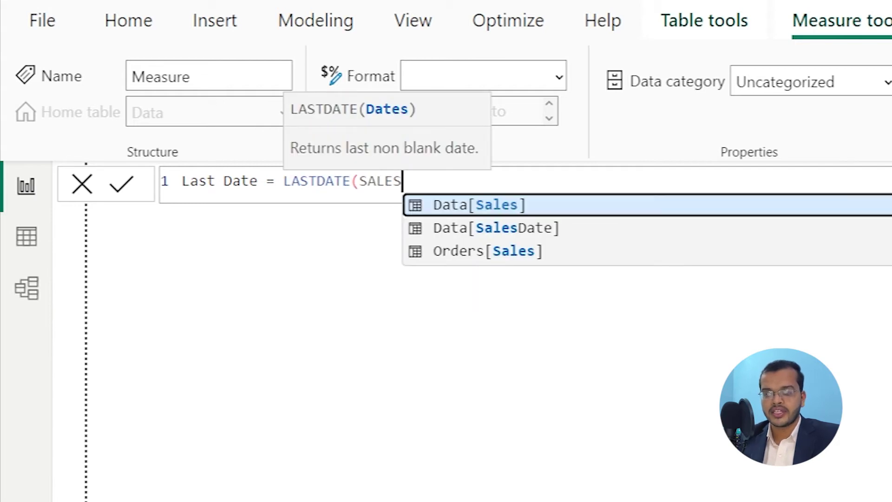
left_click(531, 228)
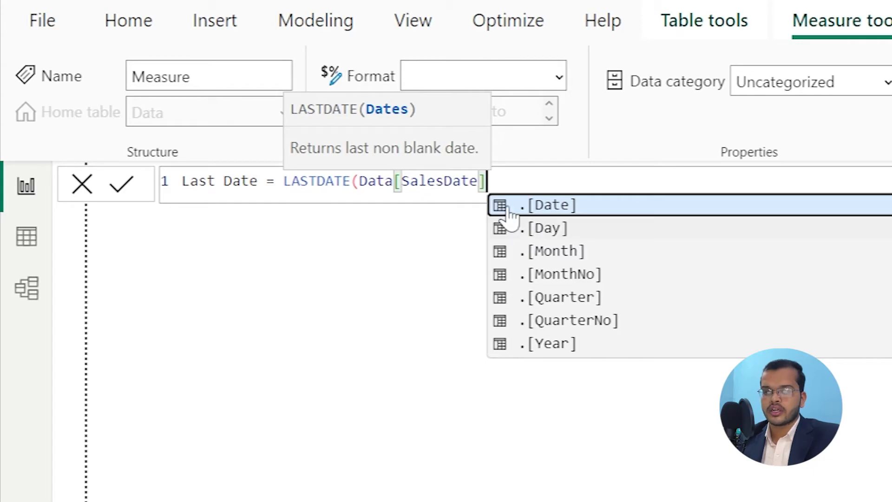
type(")")
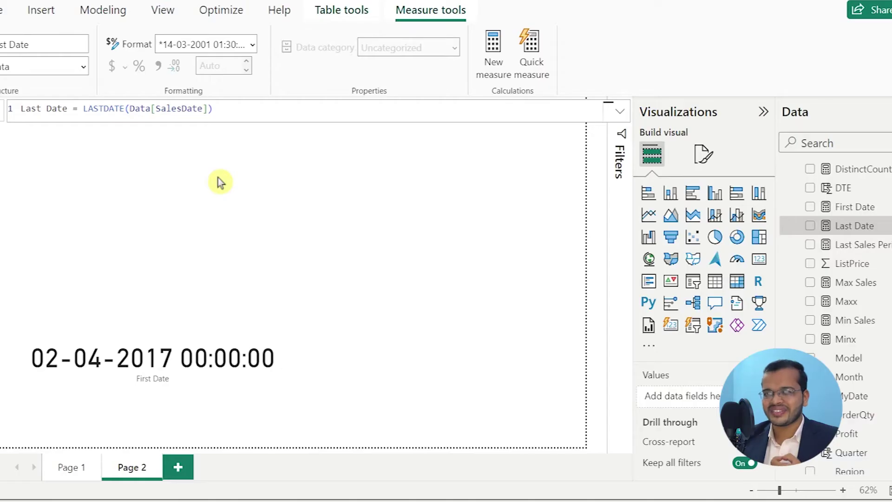
Add a second card visual to the report page and show the Last Date measure in it.
left_click(220, 182)
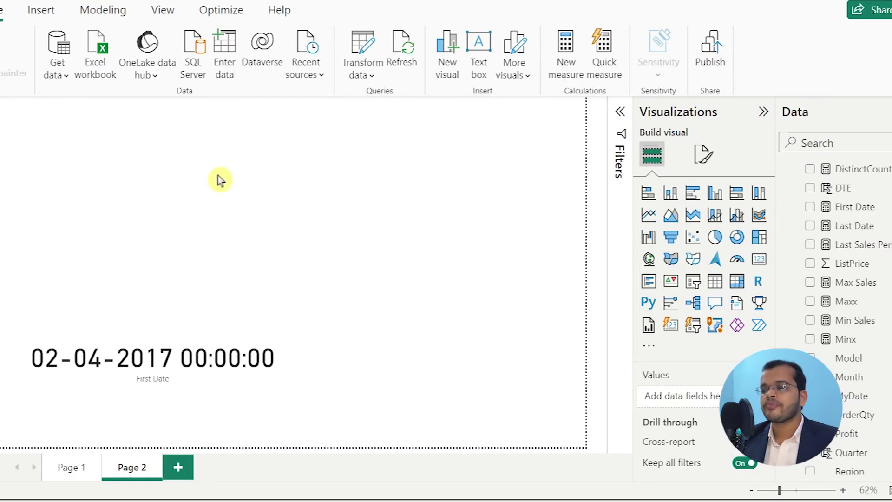
left_click(760, 260)
left_click_drag(866, 226, 193, 199)
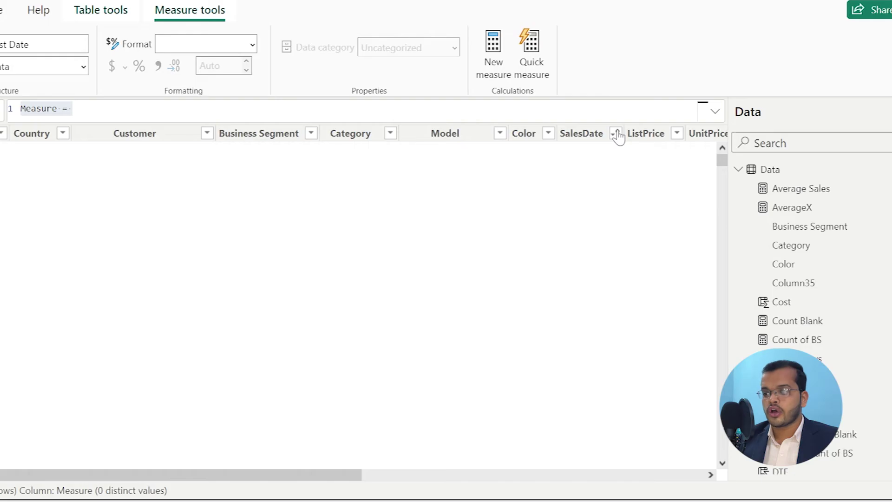
Sort the Data table by the SalesDate column in descending order to check the latest date.
left_click(618, 136)
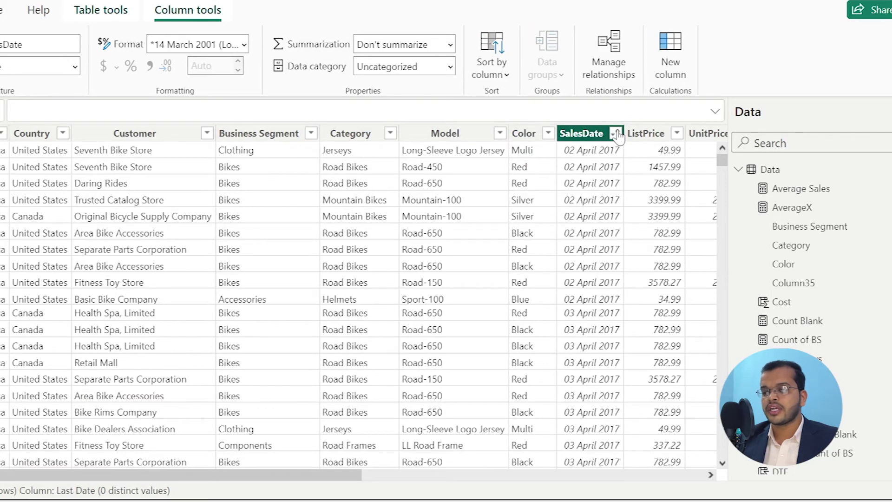
left_click(617, 134)
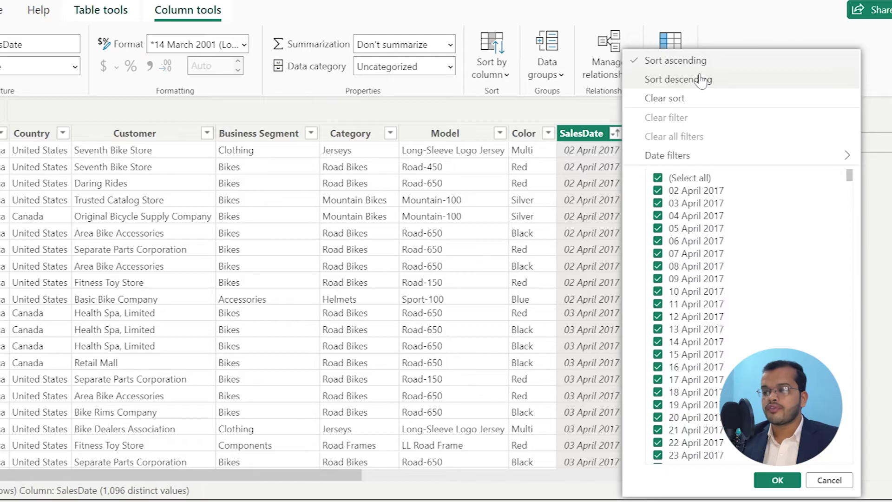
left_click(702, 80)
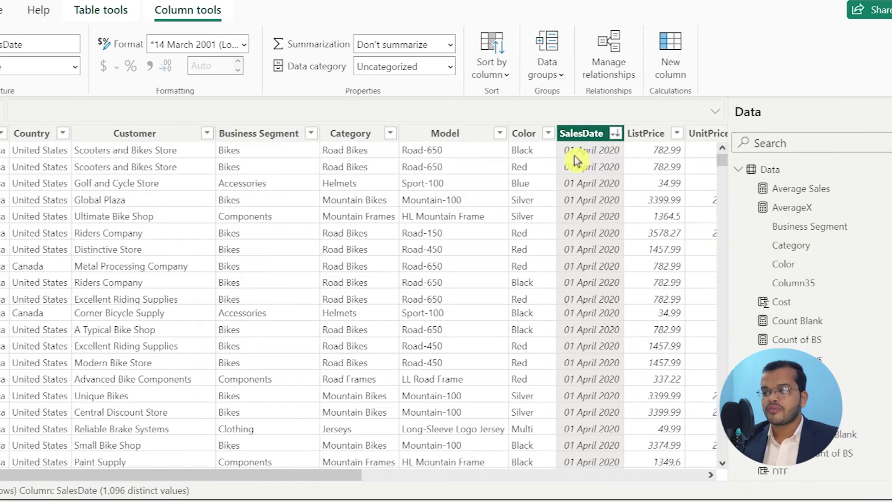
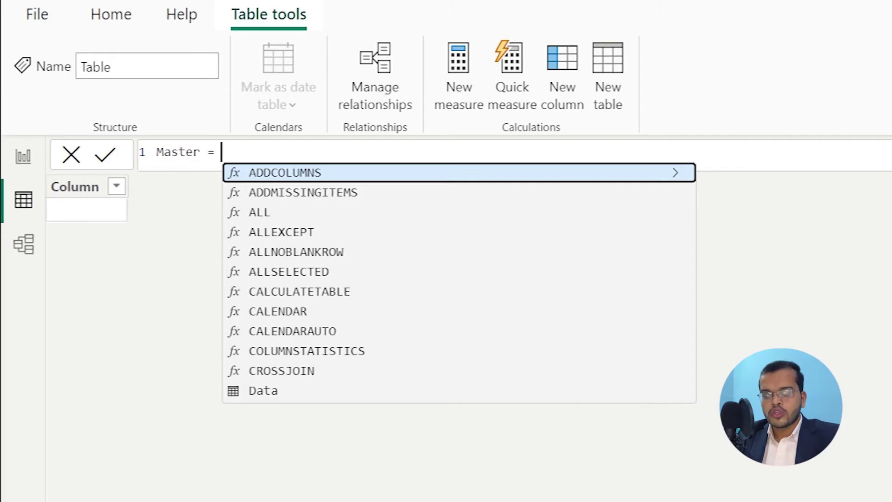
Begin the Master table's formula with the CALENDAR function.
type("CA")
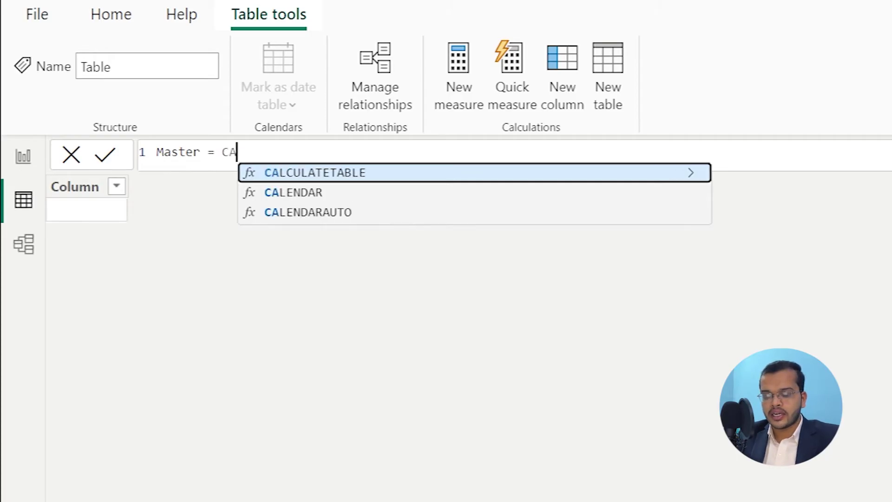
type("LEND")
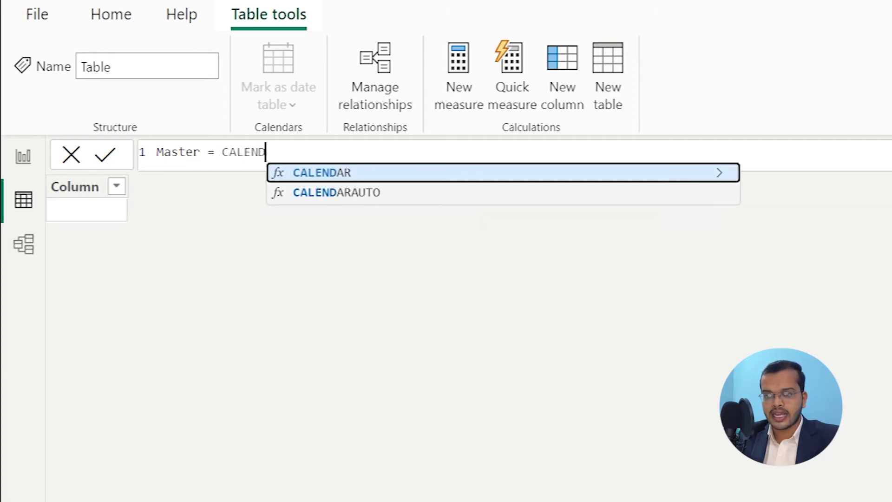
left_click(510, 173)
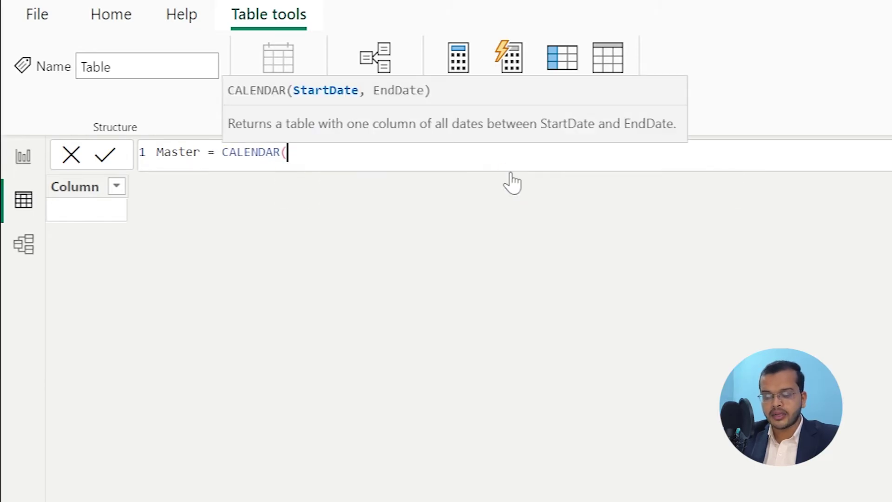
Set the CALENDAR start date to FIRSTDATE(Data[SalesDate]) in the Master table's formula.
type("FIRSTD")
left_click(511, 174)
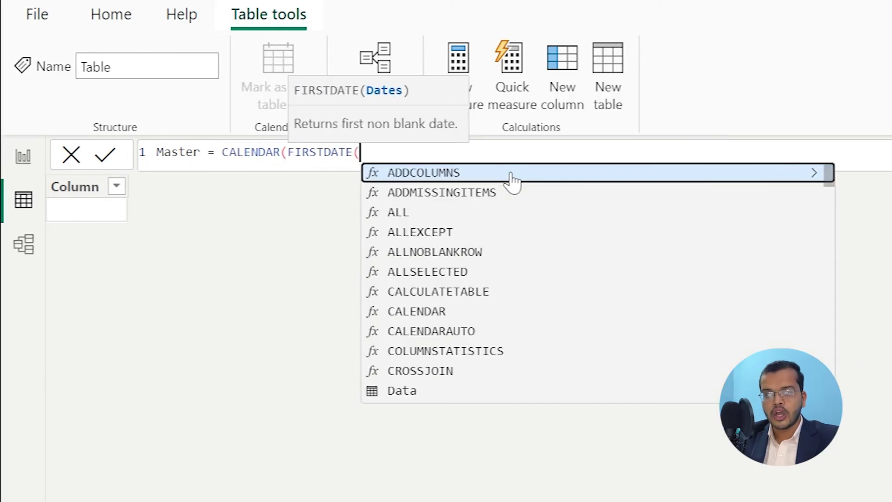
type("SA")
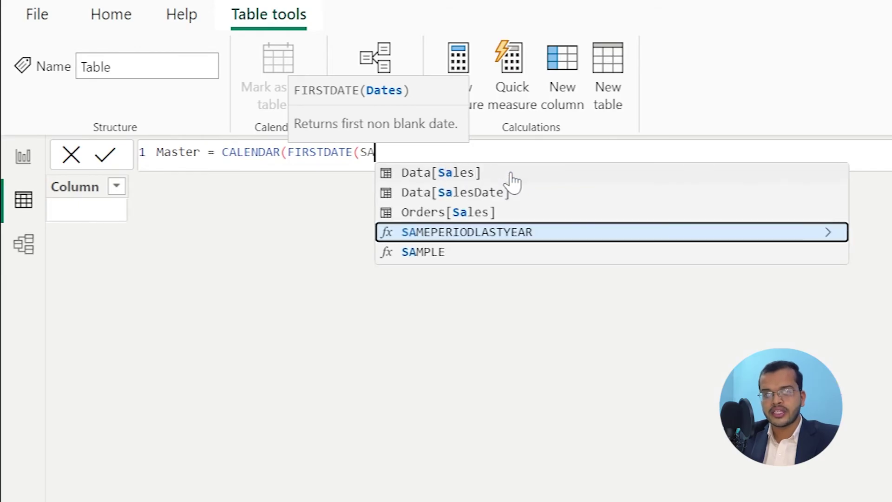
type("LES")
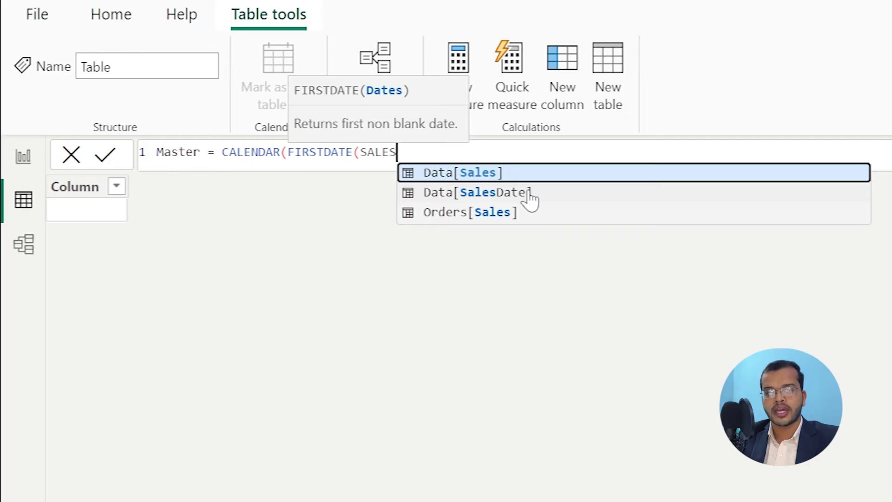
left_click(530, 192)
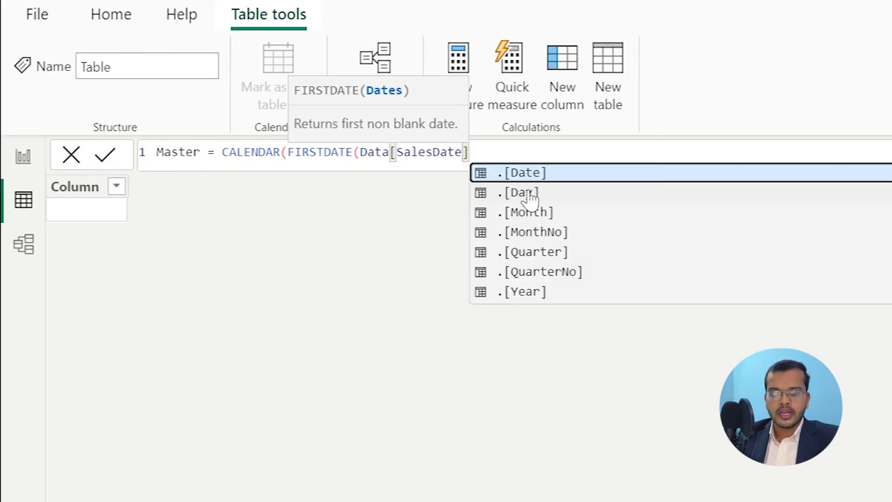
type("),")
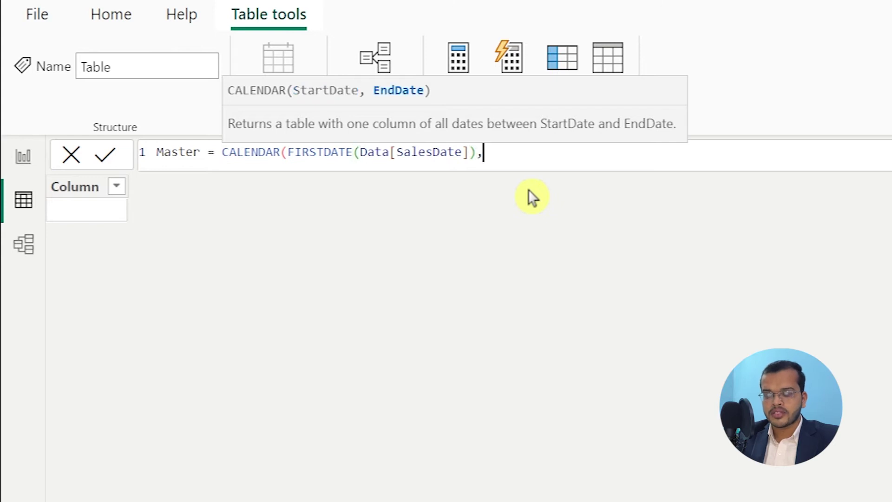
Set the CALENDAR end date to LASTDATE(Data[SalesDate]) and complete the Master table's formula.
type("LASTDA")
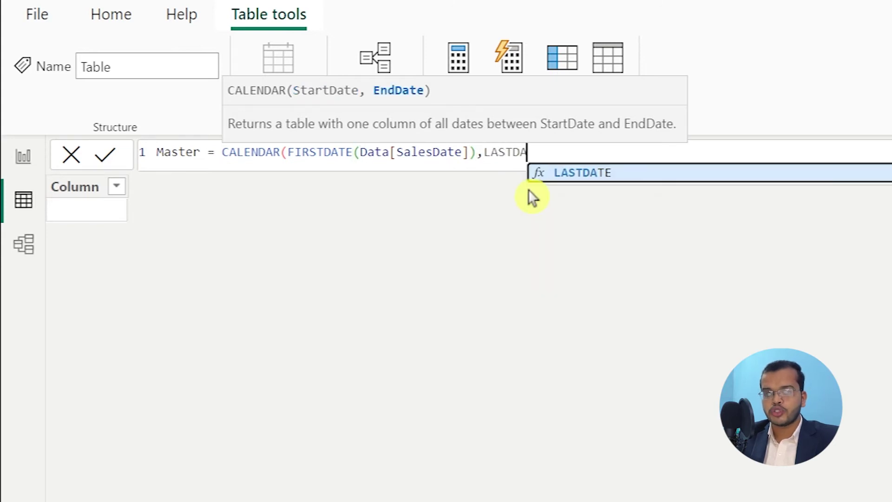
left_click(566, 181)
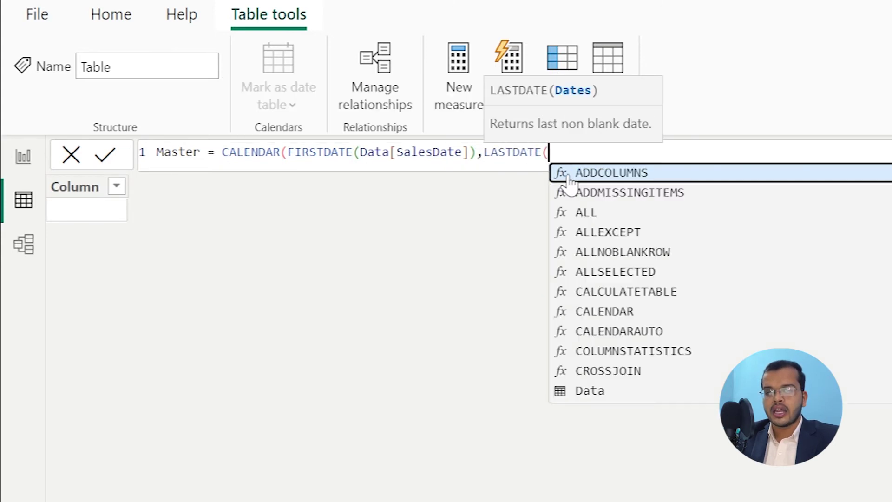
type("SALESD")
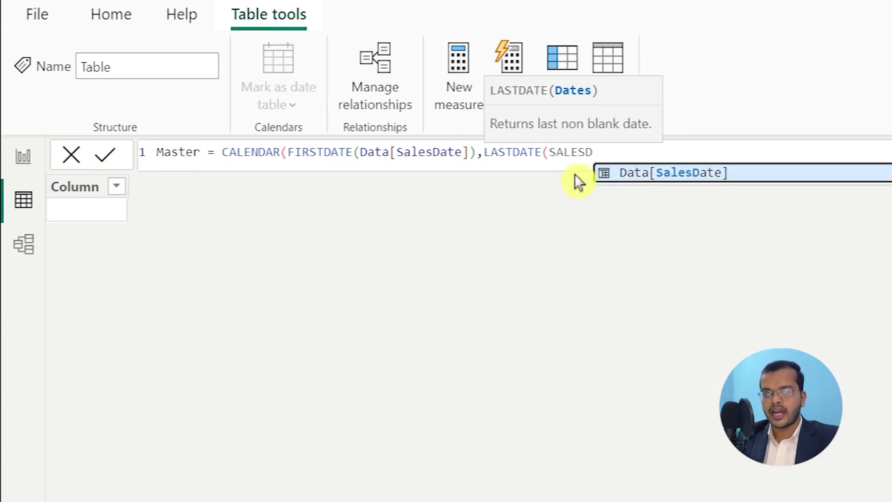
left_click(639, 174)
type("))")
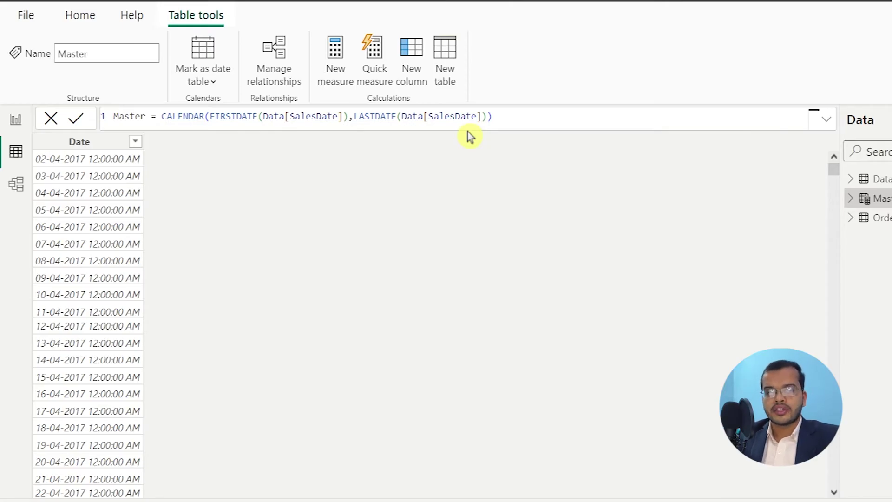
Mark the Master table as a date table, using Date as its date column.
left_click(88, 142)
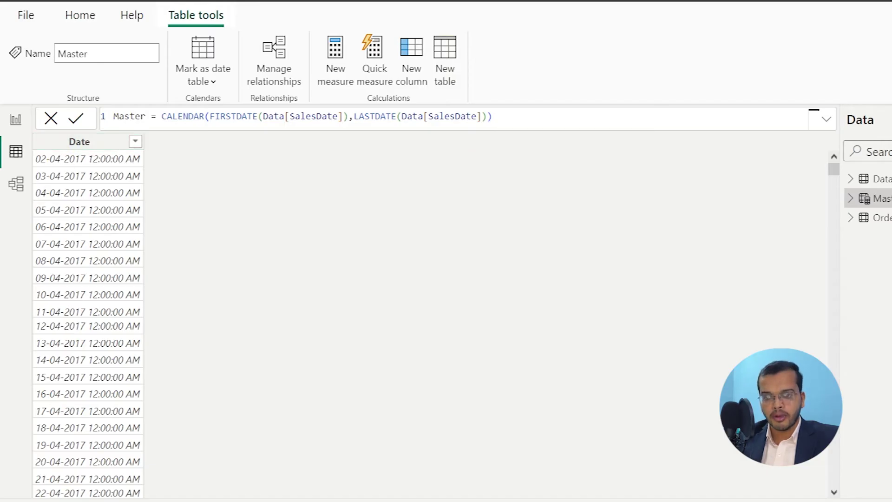
left_click(209, 83)
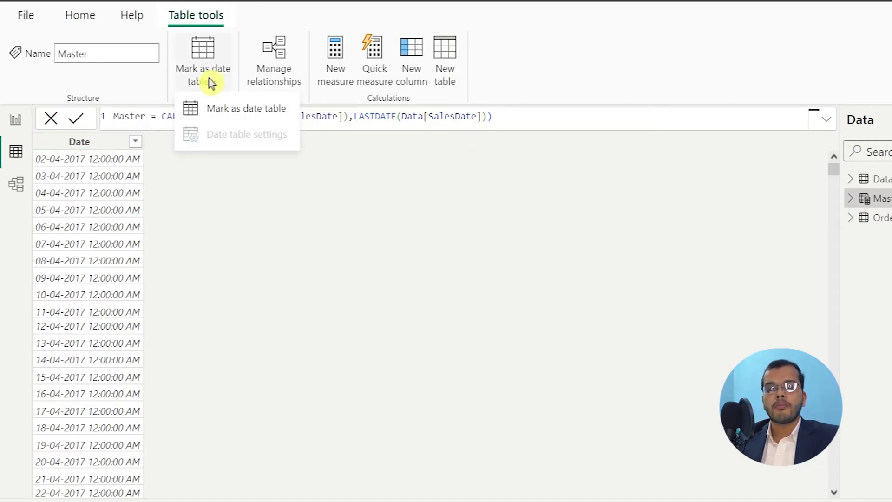
left_click(225, 109)
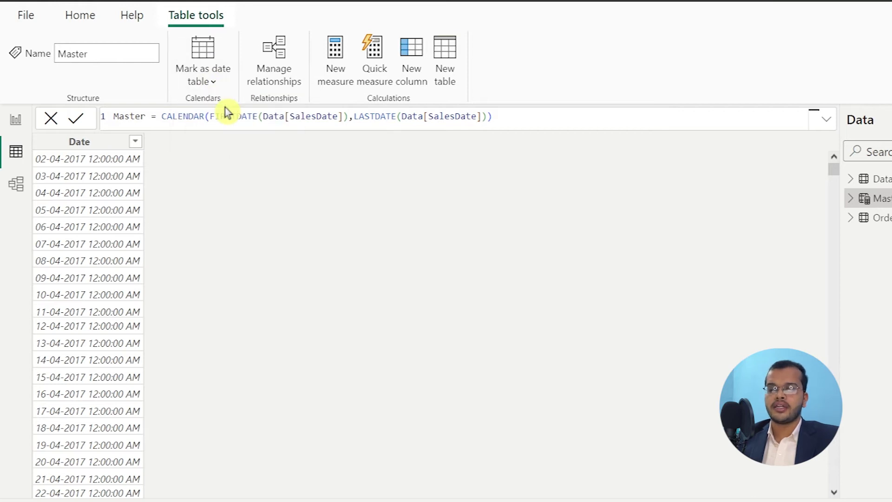
left_click(365, 228)
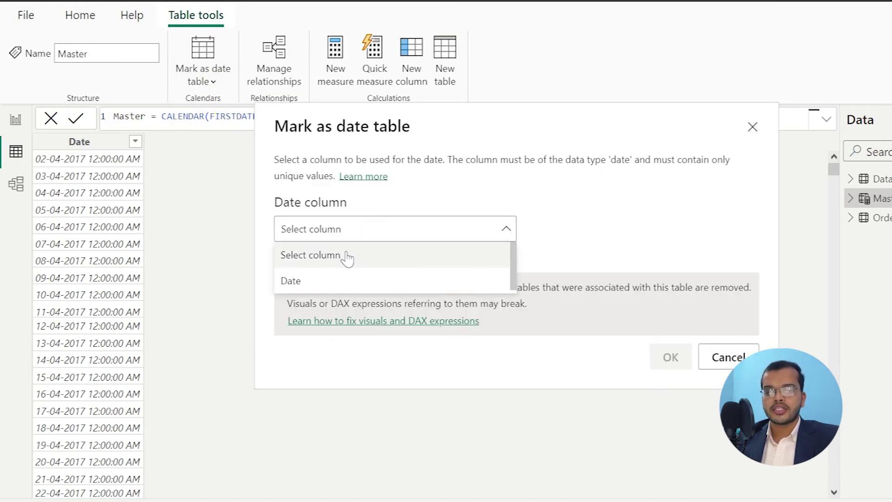
left_click(332, 287)
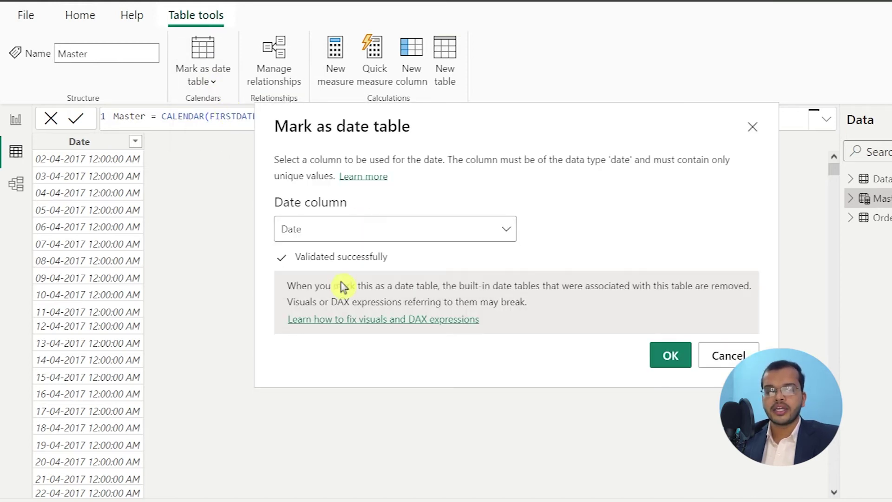
left_click(671, 356)
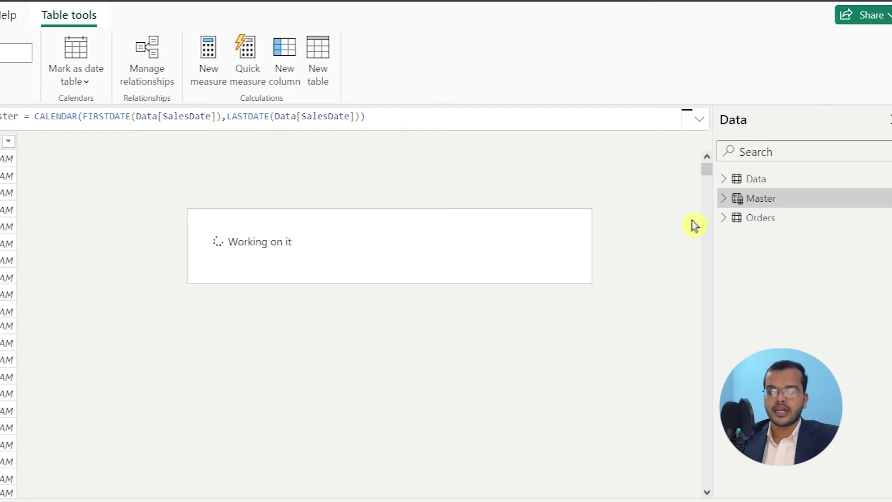
Add a calculated column to the Master table with the formula Year = YEAR(Master[Date]).
left_click(724, 199)
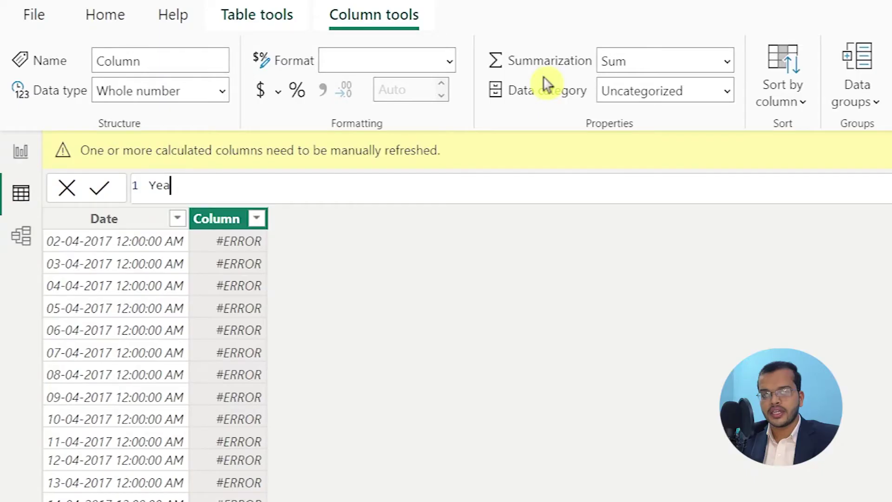
type("r = ")
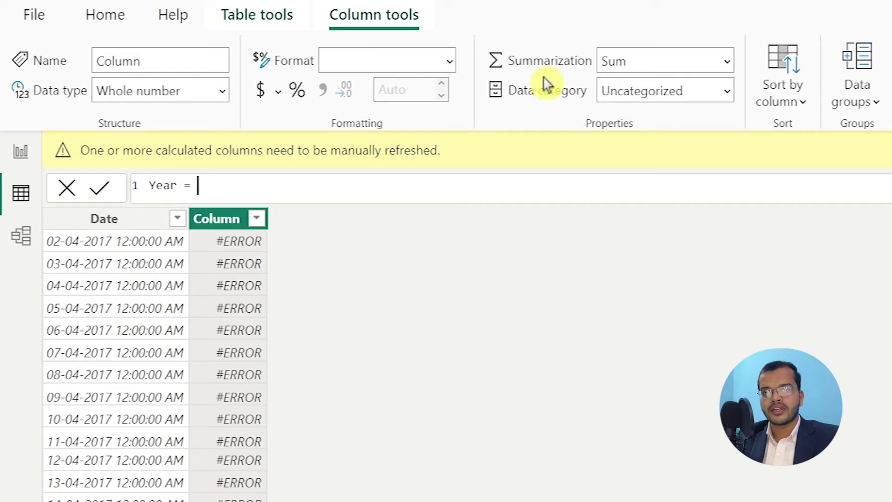
type("YE")
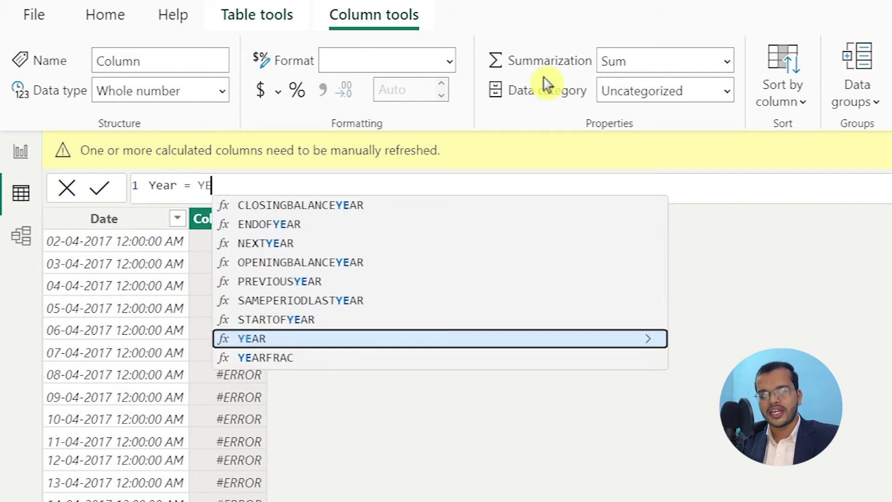
type("AR(")
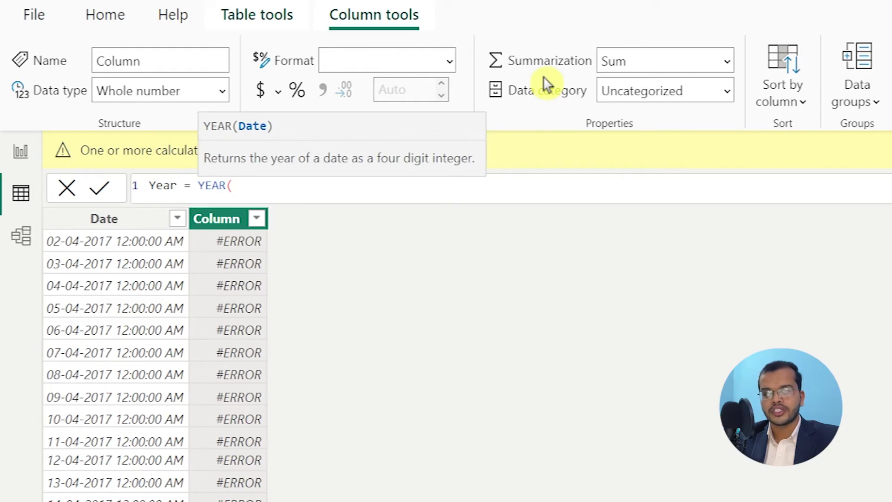
type("MAS")
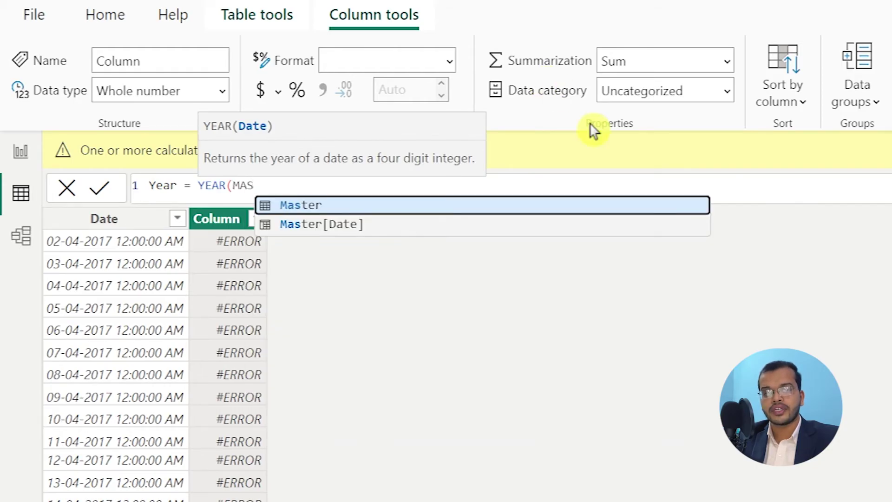
left_click(552, 225)
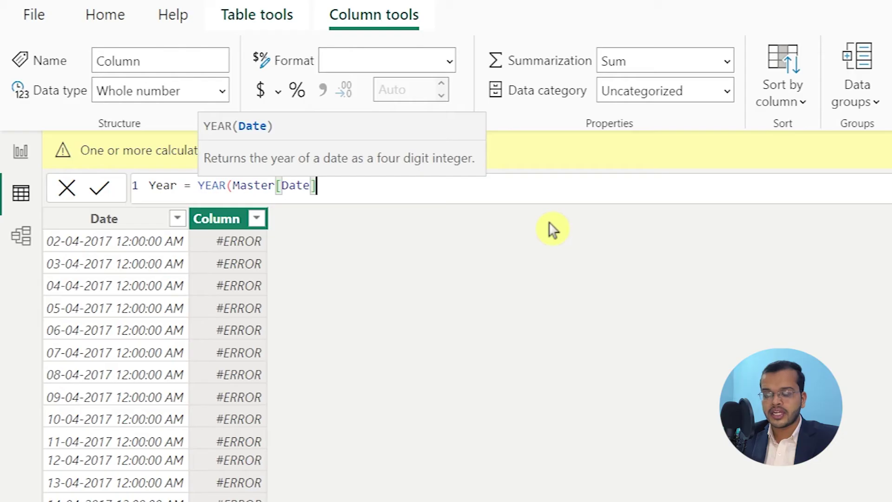
type(")")
key("Return")
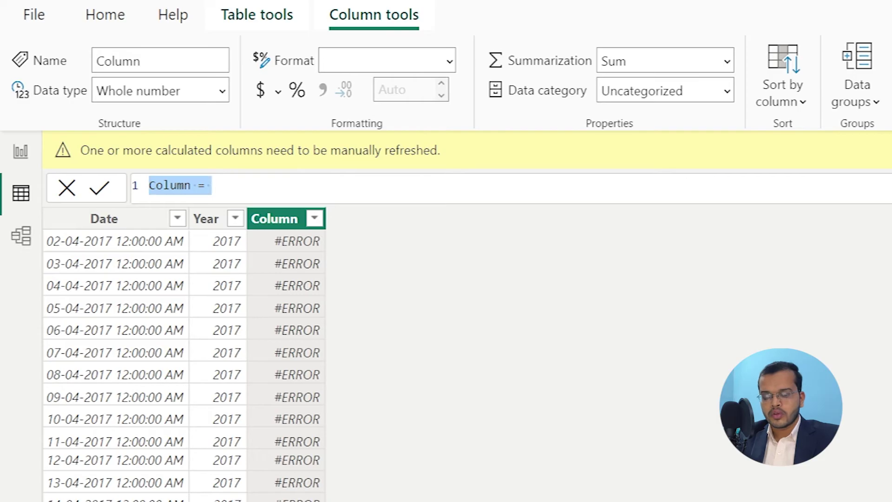
Add a calculated column to the Master table with the formula Quarter = QUARTER(Master[Date]).
type("q")
key("BackSpace")
type("Qu")
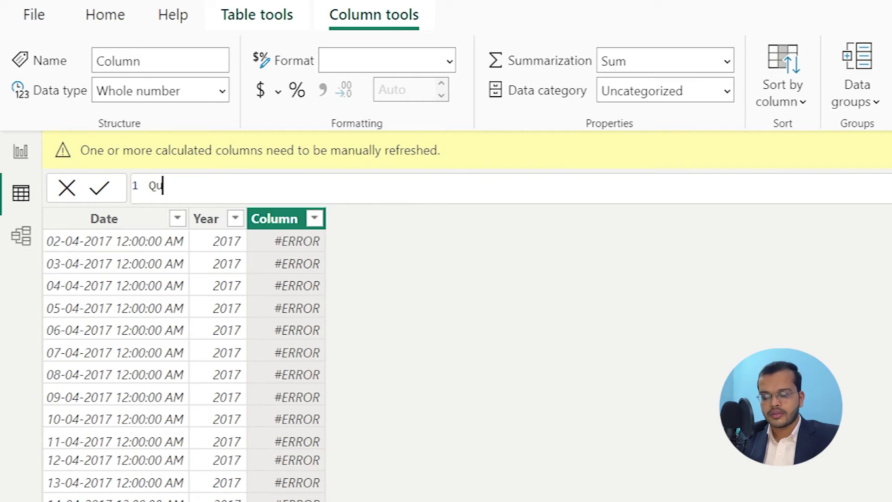
type("arter =")
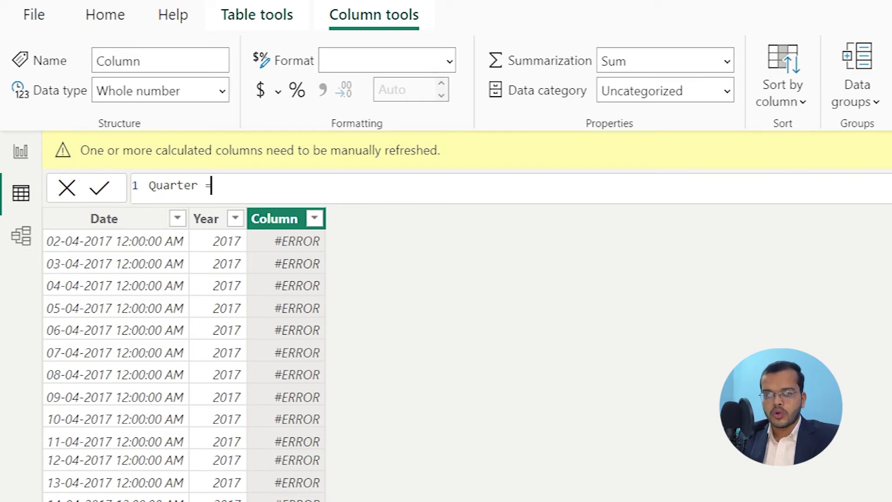
type(" QUARTER")
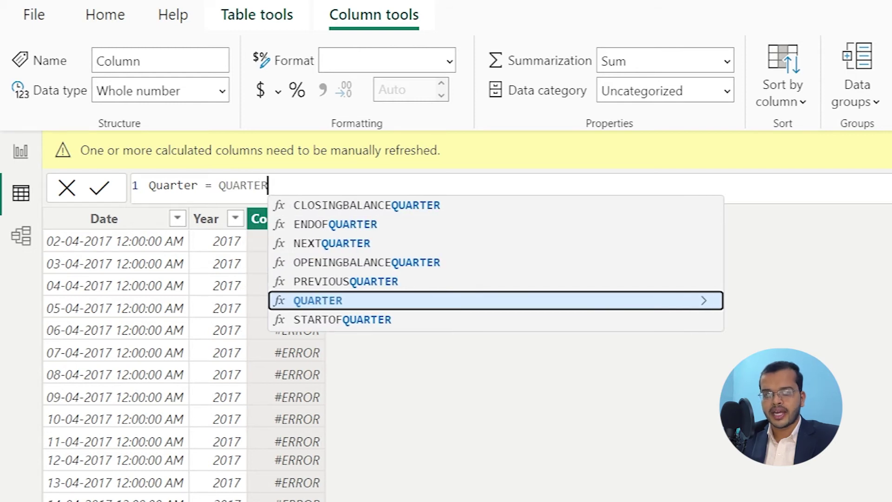
type("(")
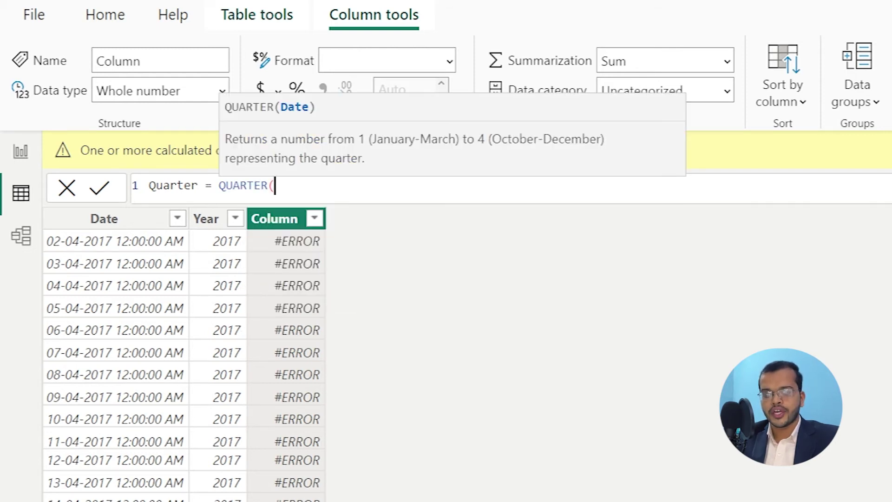
type("MASTER")
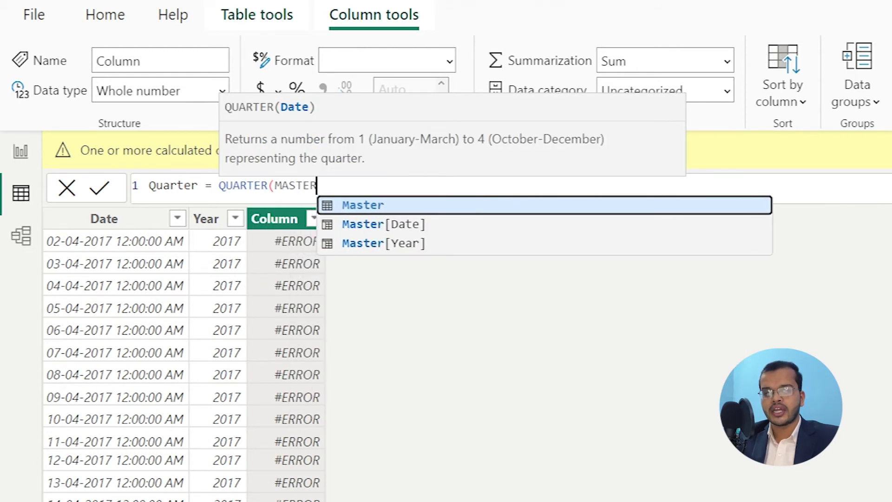
left_click(753, 229)
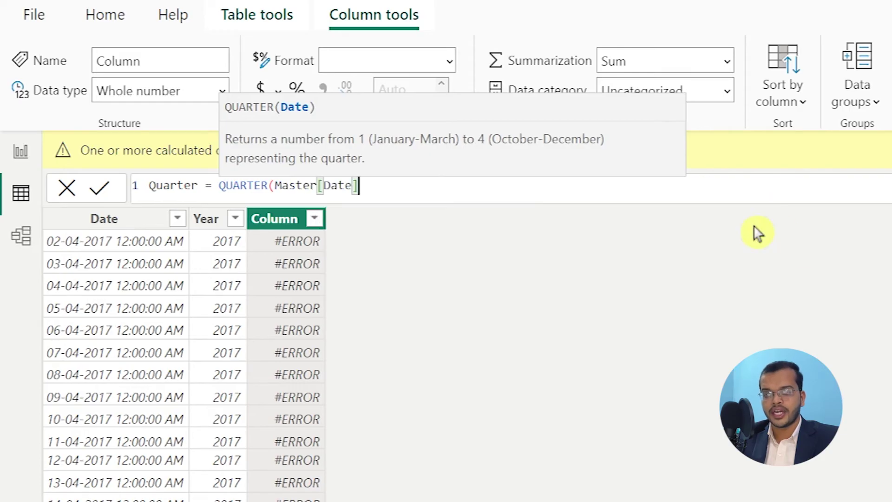
type(")")
key("Return")
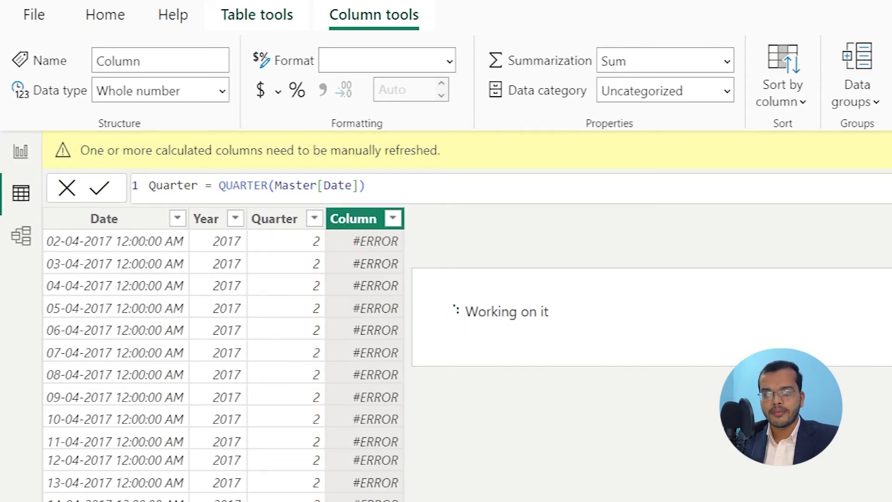
Add a calculated column to the Master table with the formula Month = MONTH(Master[Date]).
type("M")
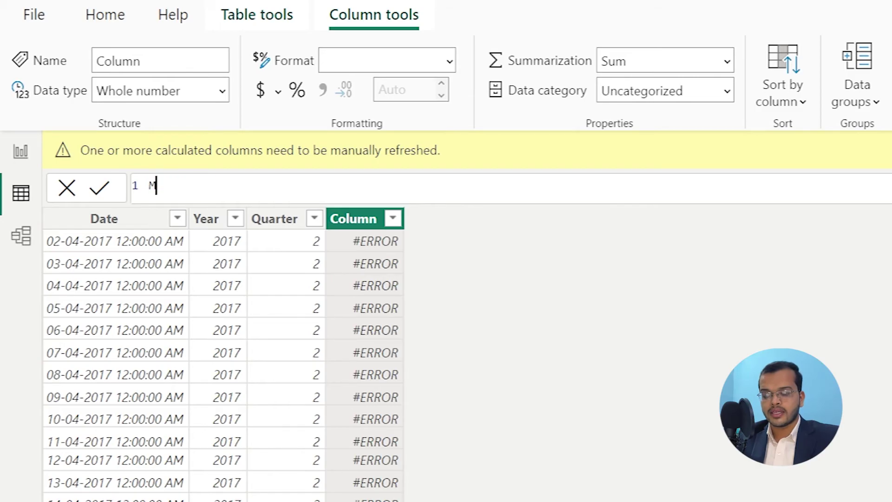
type("onth ")
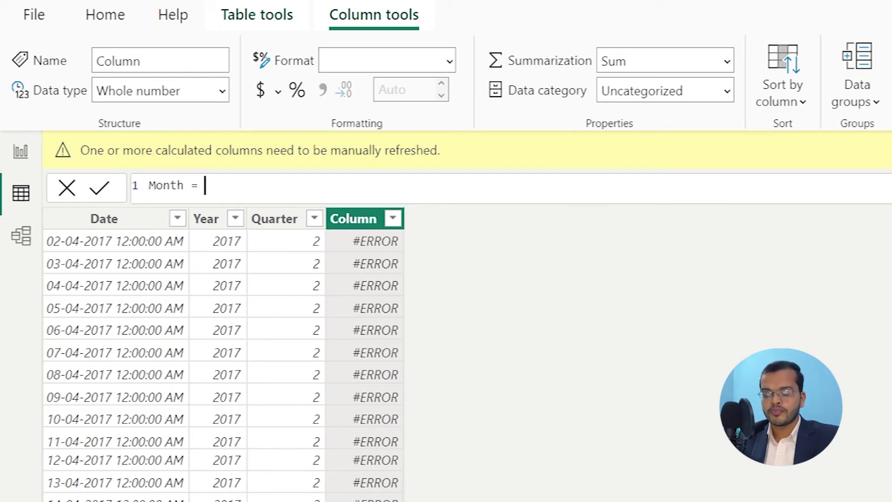
type("= MONTH(")
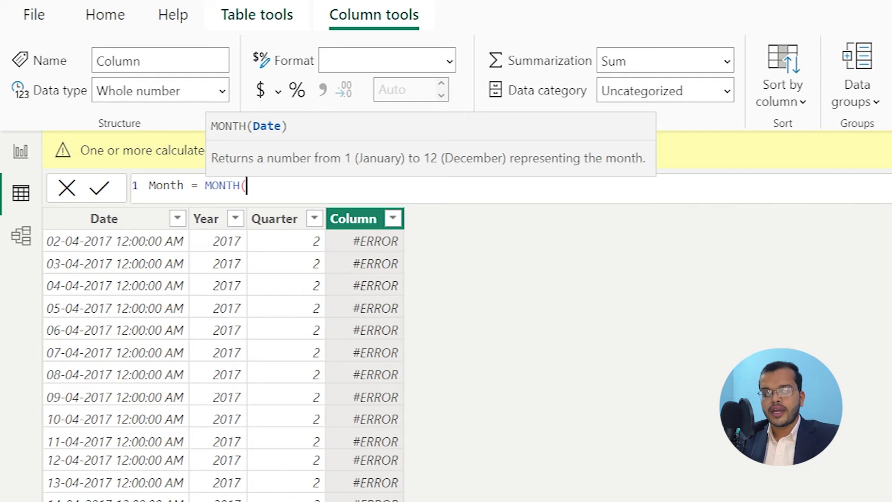
type("MASTER")
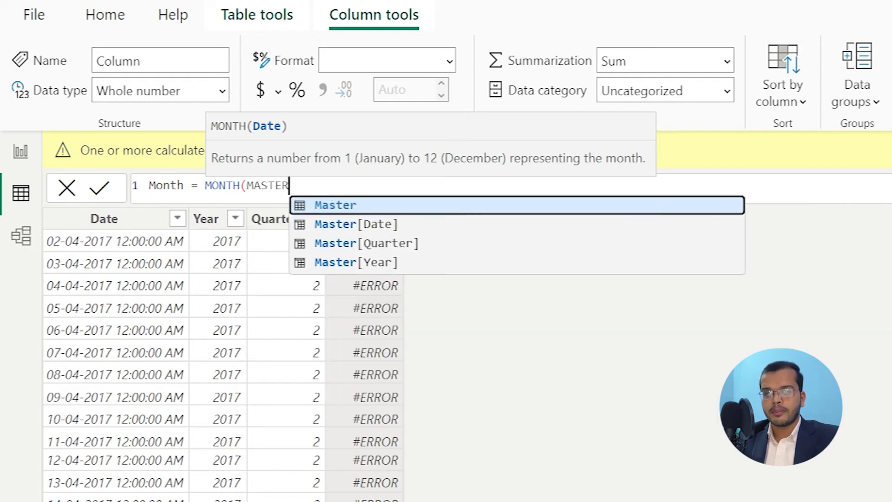
left_click(734, 225)
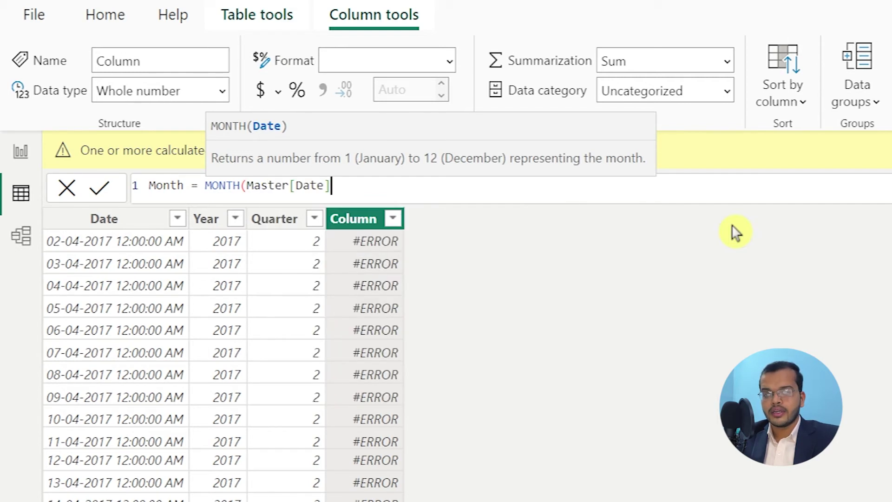
type(")")
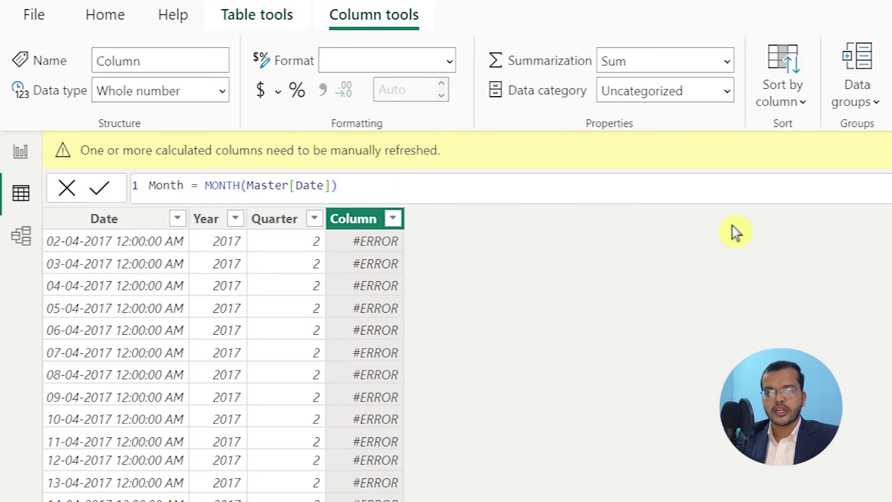
left_click(736, 231)
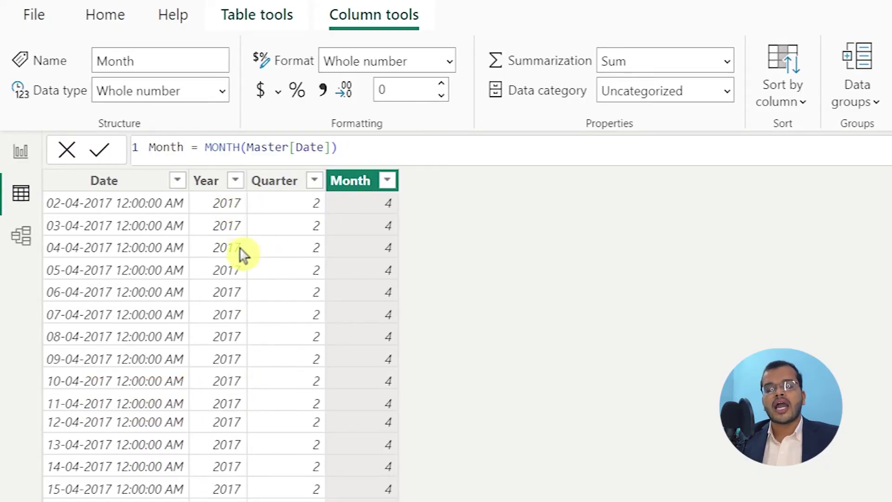
Look through the Master table's rows to check the Year, Quarter and Month values against the dates.
scroll(242, 255, "down", 15)
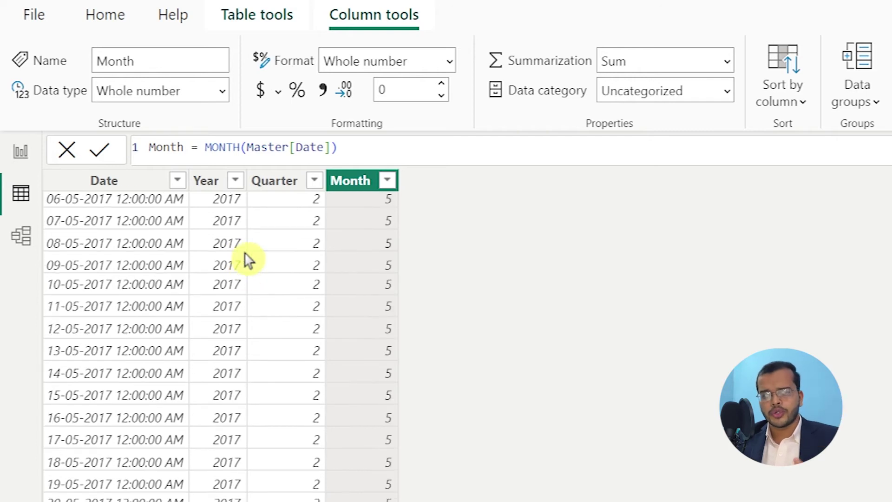
scroll(249, 250, "down", 20)
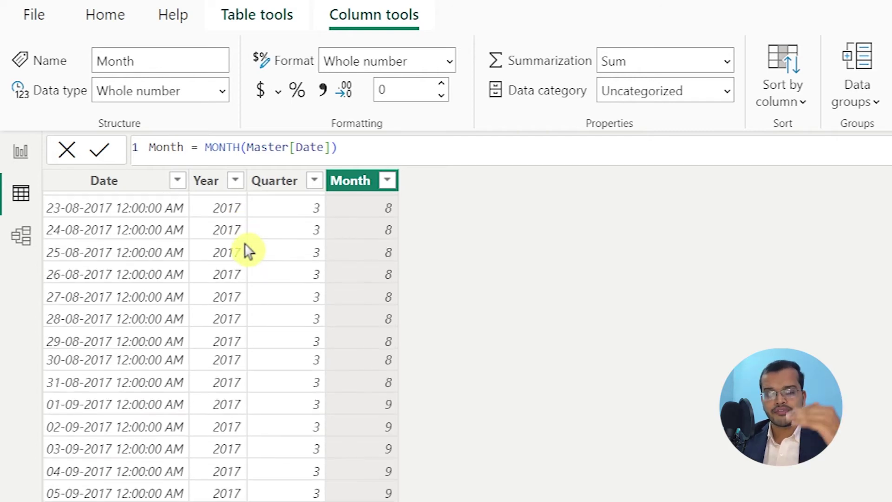
scroll(249, 250, "down", 20)
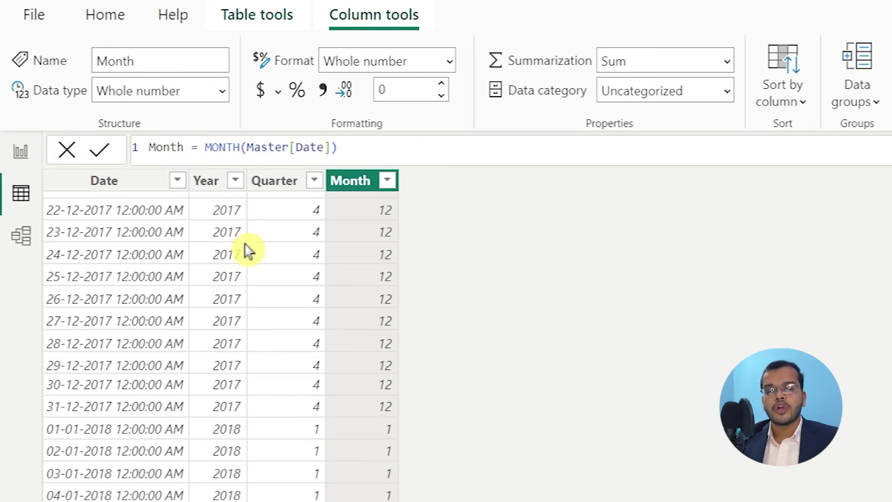
scroll(235, 321, "down", 4)
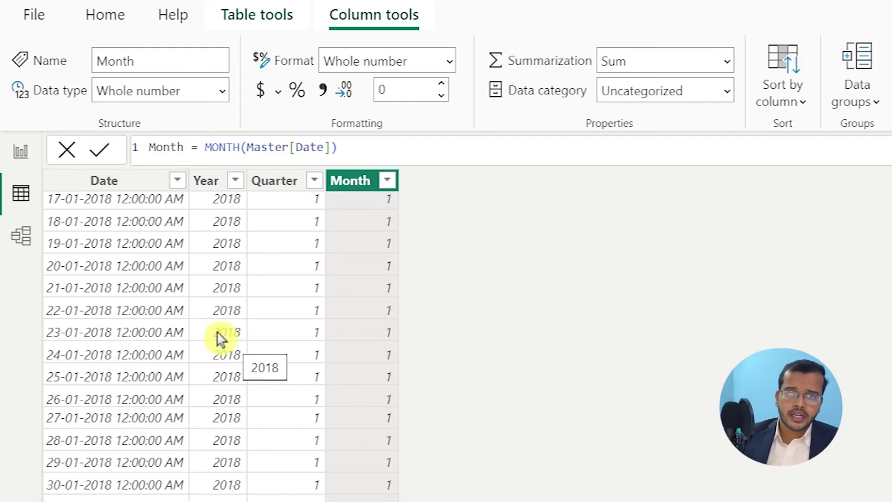
Start a new calculated column in the Master table and name it Previous Year.
scroll(220, 338, "up", 15)
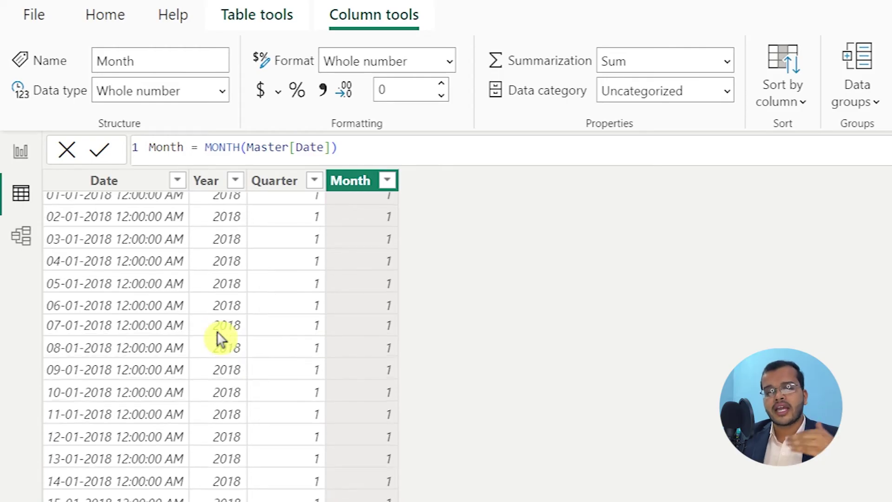
scroll(221, 332, "up", 1)
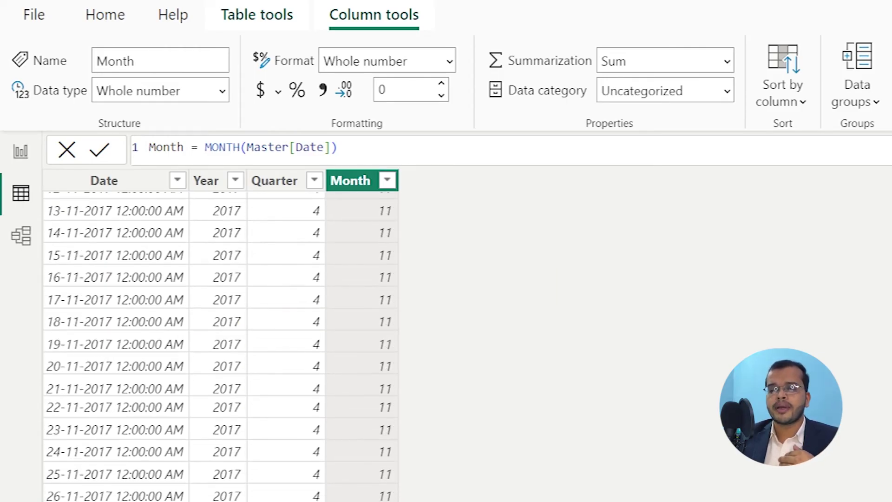
scroll(221, 347, "up", 20)
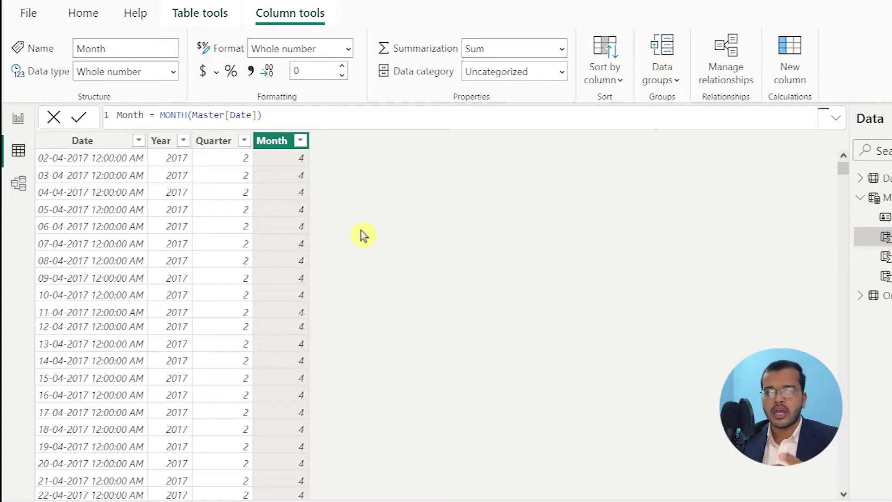
left_click(788, 70)
left_click(789, 69)
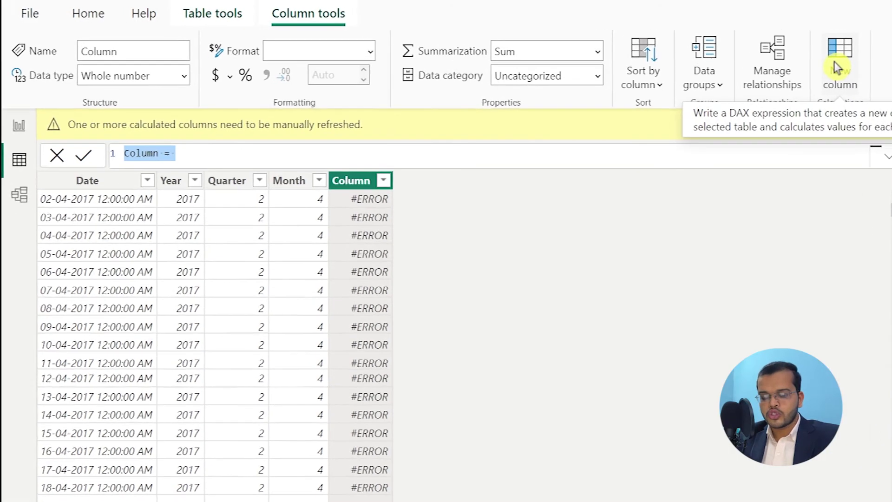
type("P")
type("revious ")
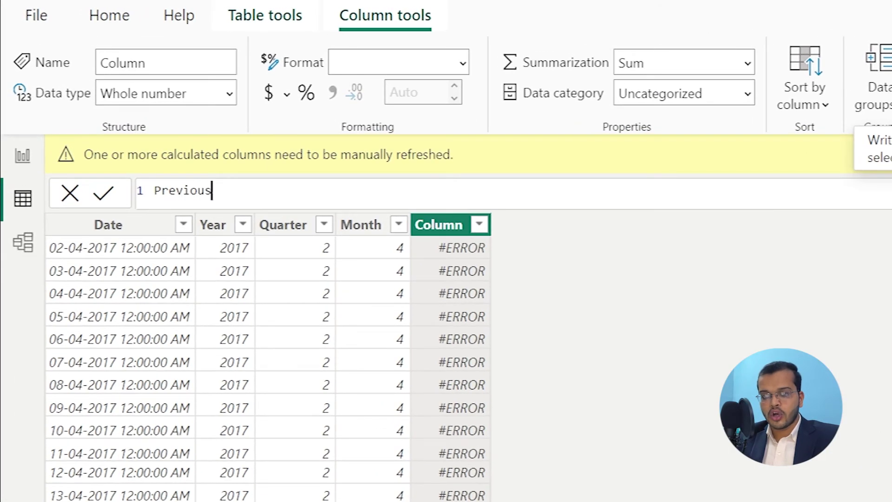
type("Year =")
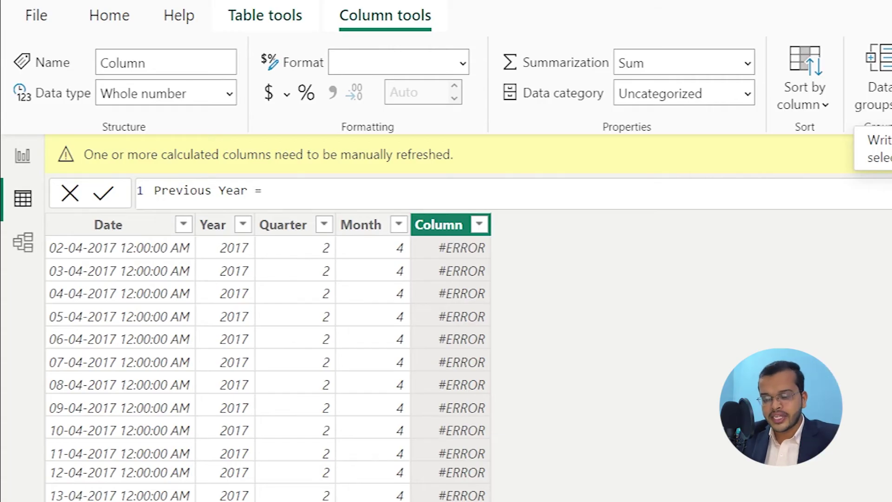
Begin the Previous Year formula with CALCULATE(SUM(Data[Sales]) as the expression to evaluate.
type("calc")
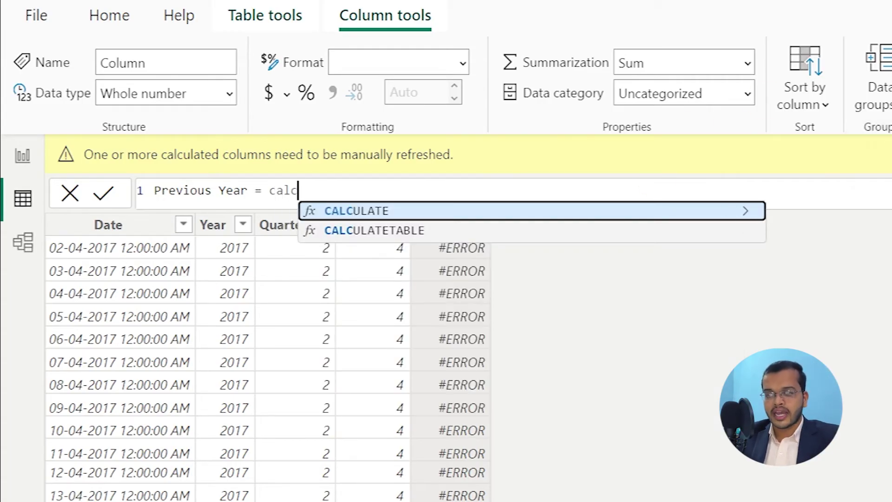
left_click(673, 218)
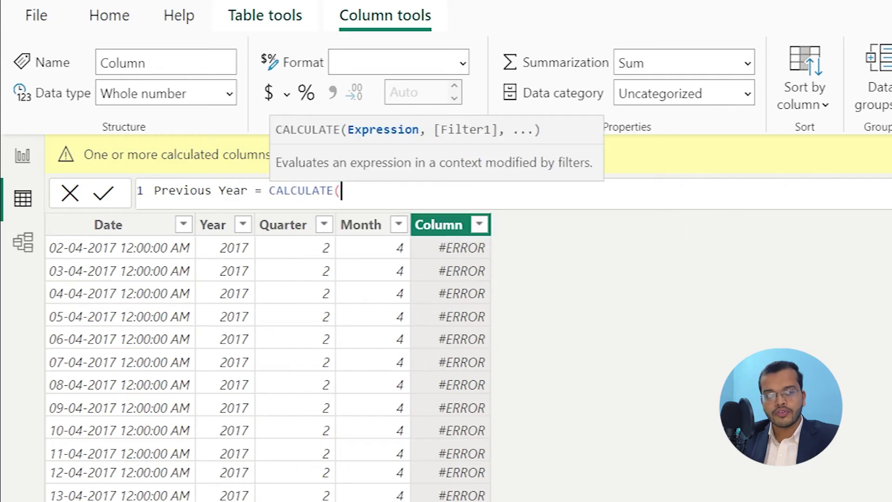
type("sum")
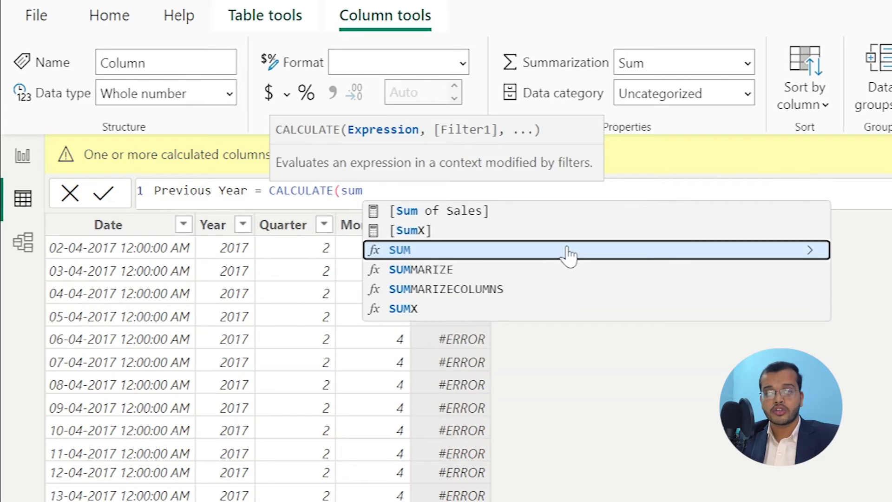
left_click(569, 255)
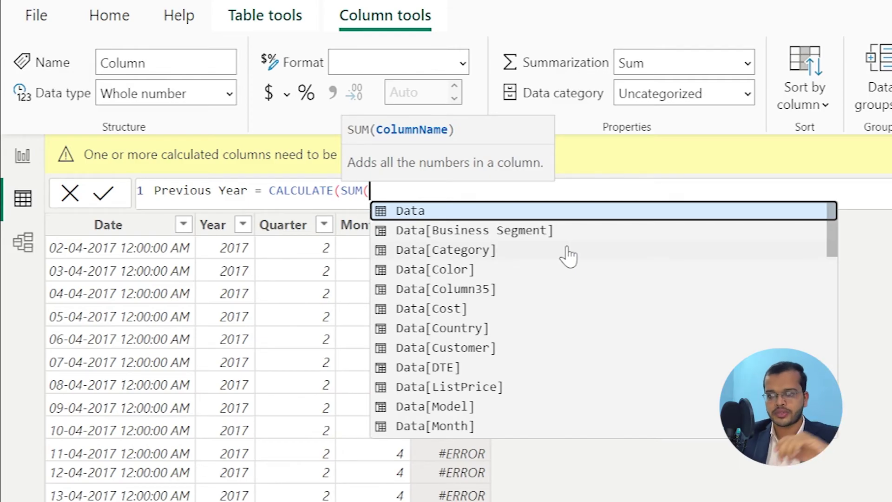
type("da")
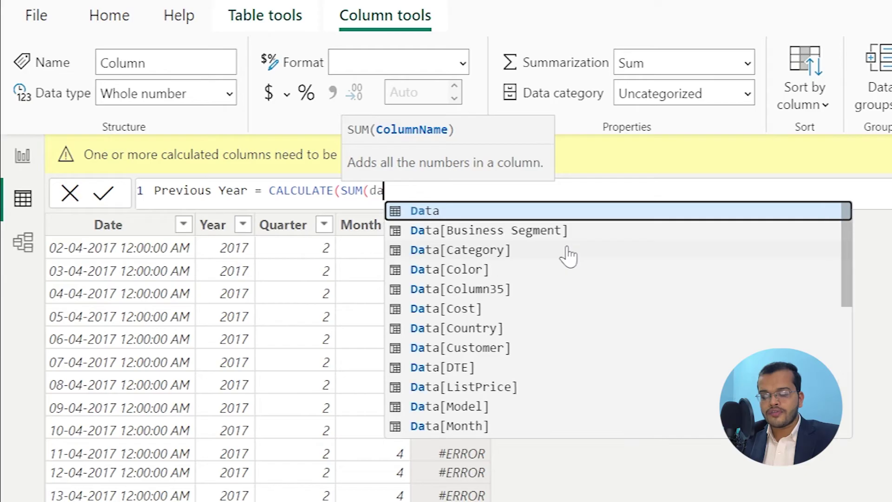
type("ta[sa")
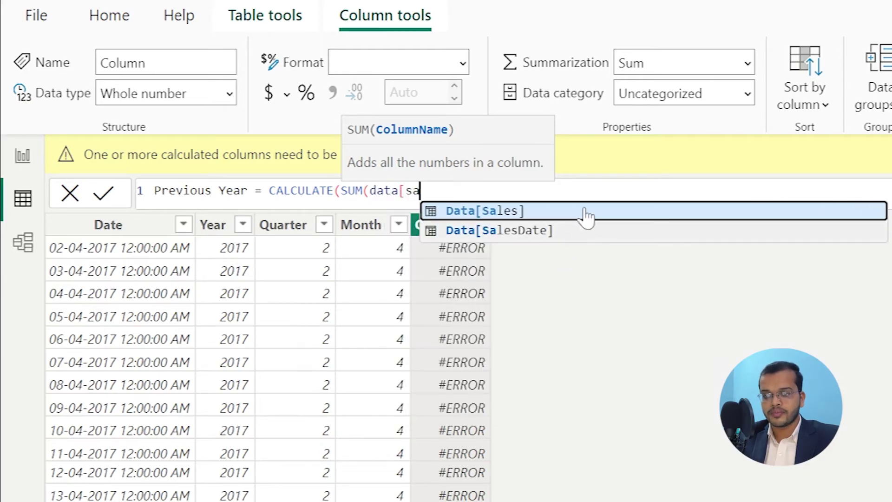
key("Tab")
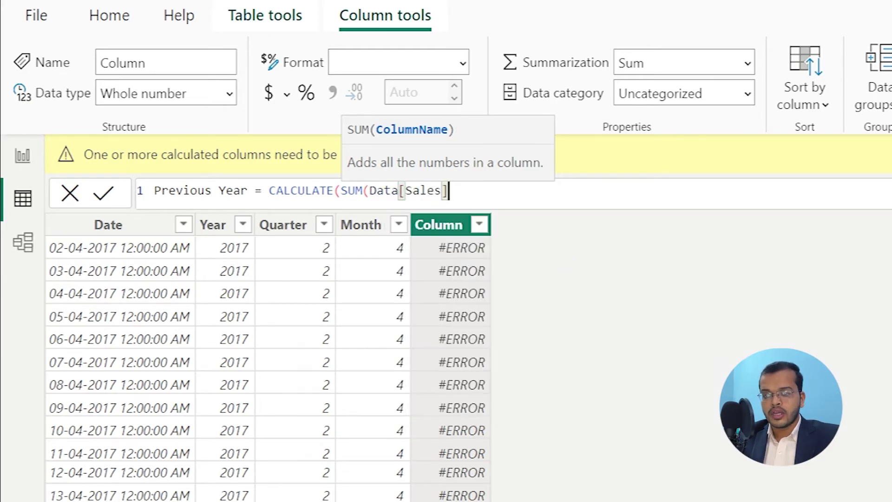
type(")")
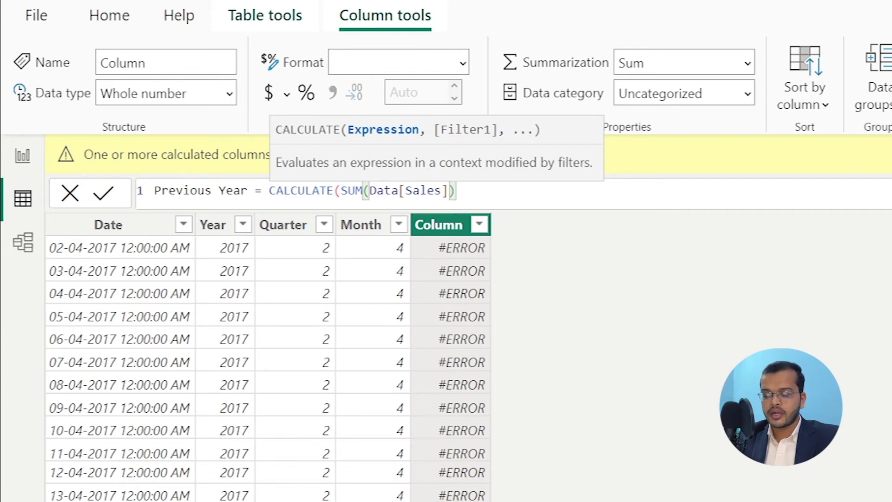
Complete the Previous Year formula with the filter PREVIOUSYEAR(Master[Date]) and commit the column.
type(",previou")
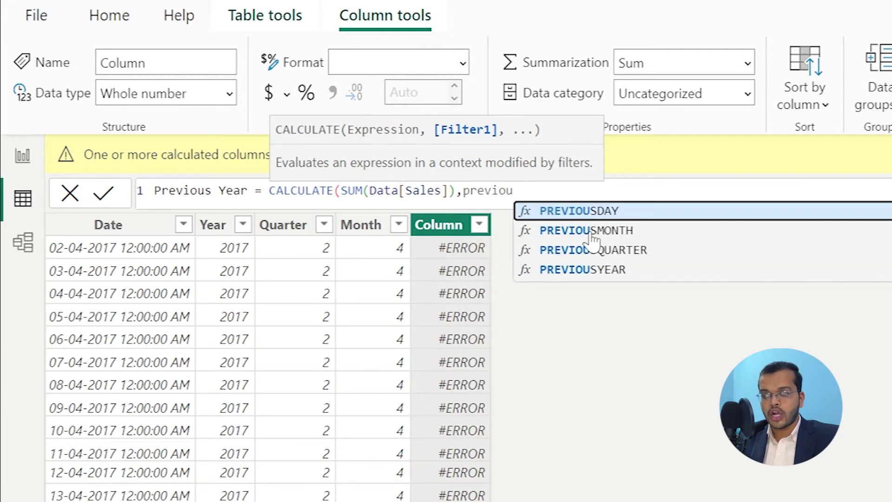
left_click(599, 271)
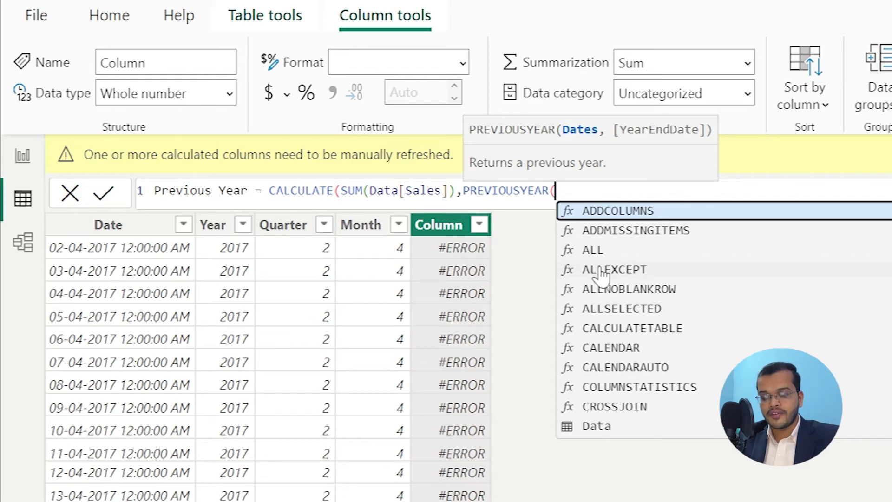
type("master")
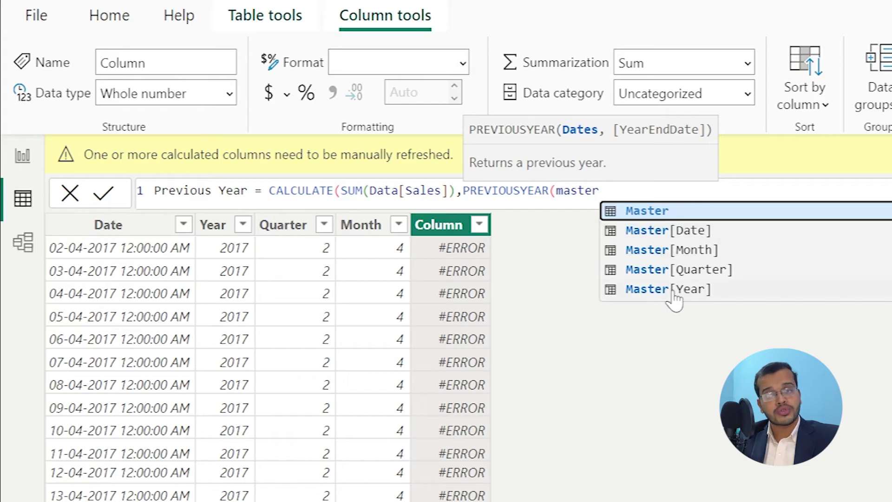
left_click(673, 231)
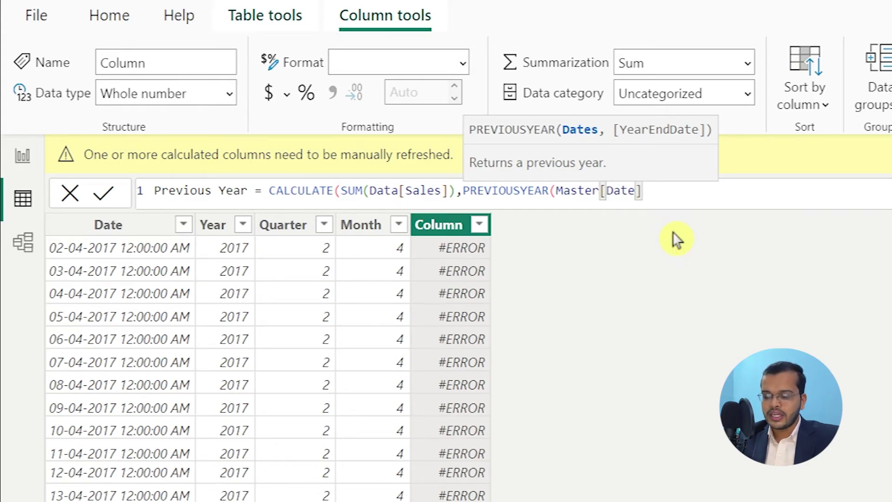
type("))")
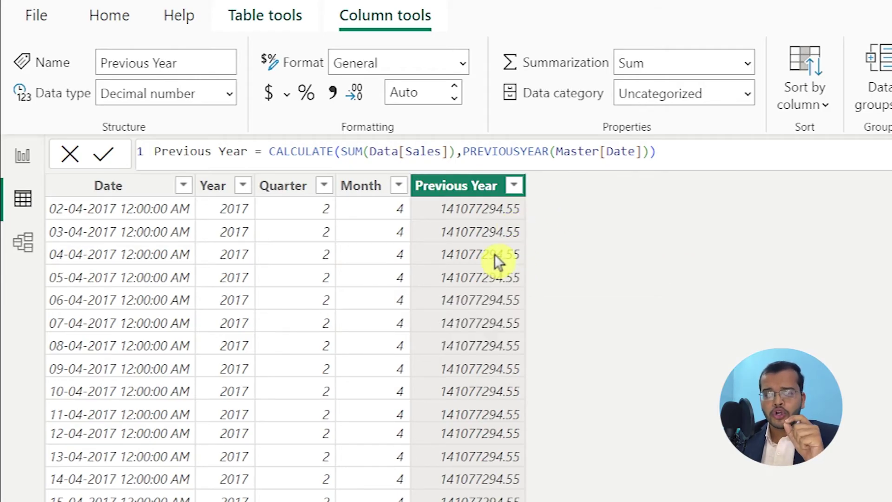
Check the Previous Year column's values across the Master table's rows and in its filter list.
scroll(492, 260, "down", 4)
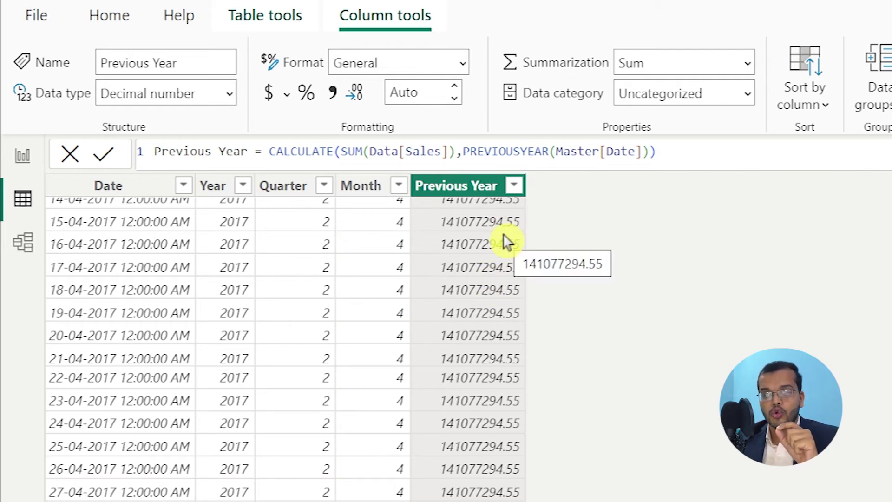
left_click(515, 186)
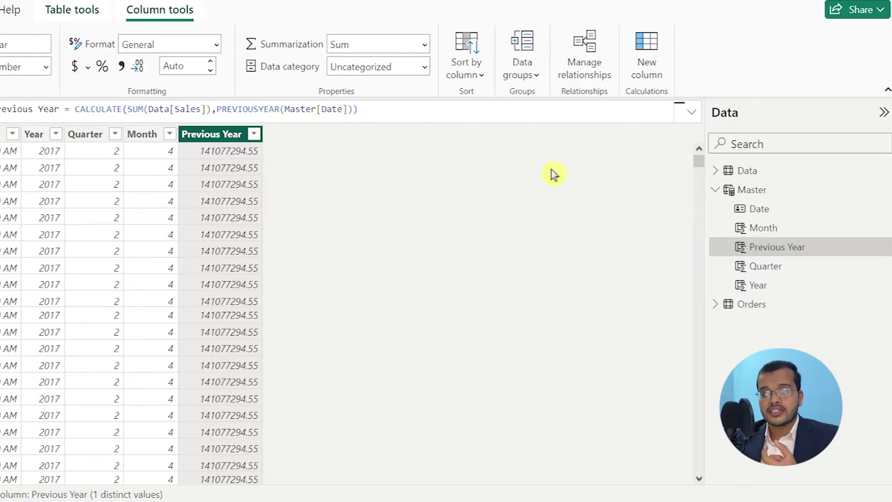
mouse_move(741, 194)
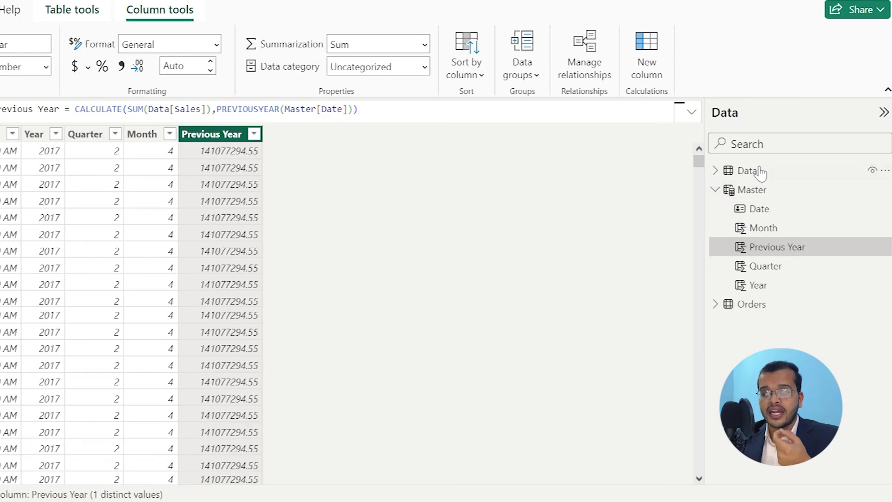
mouse_move(761, 176)
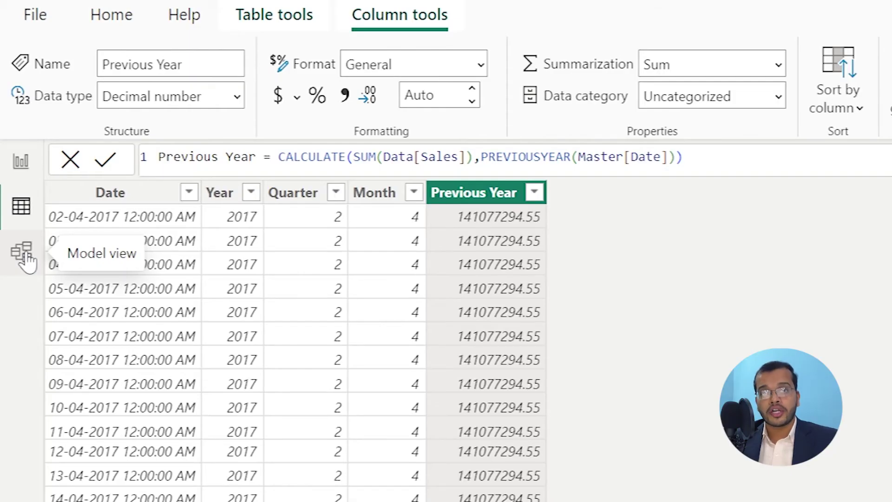
Open the data model diagram, collapse the properties, and arrange the Master table between the Data and Orders tables.
left_click(24, 255)
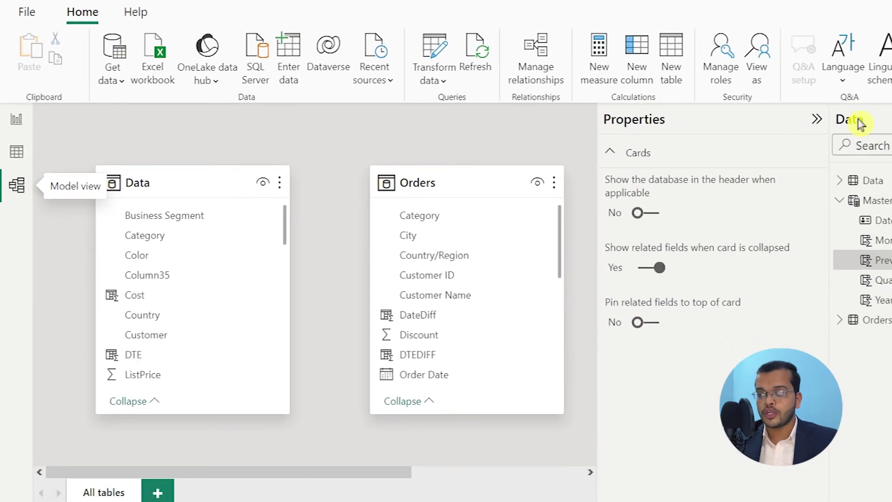
left_click(817, 122)
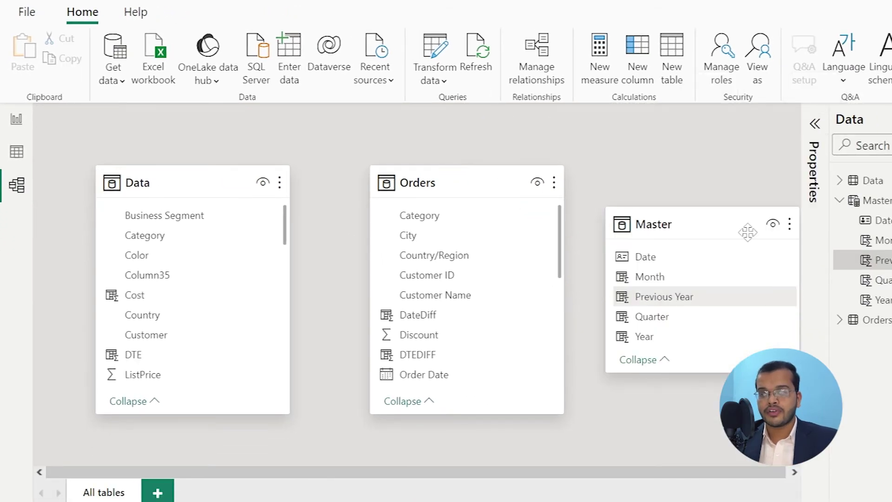
left_click_drag(730, 240, 398, 337)
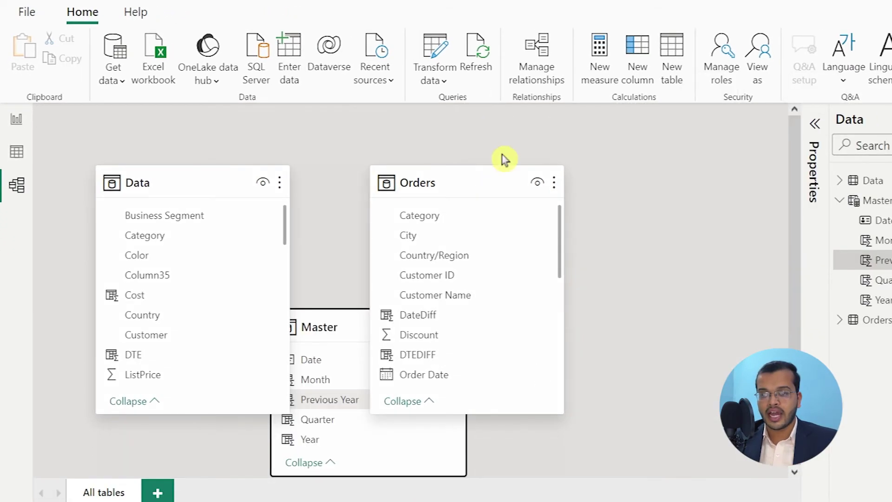
left_click_drag(628, 183, 662, 169)
left_click_drag(384, 322, 437, 217)
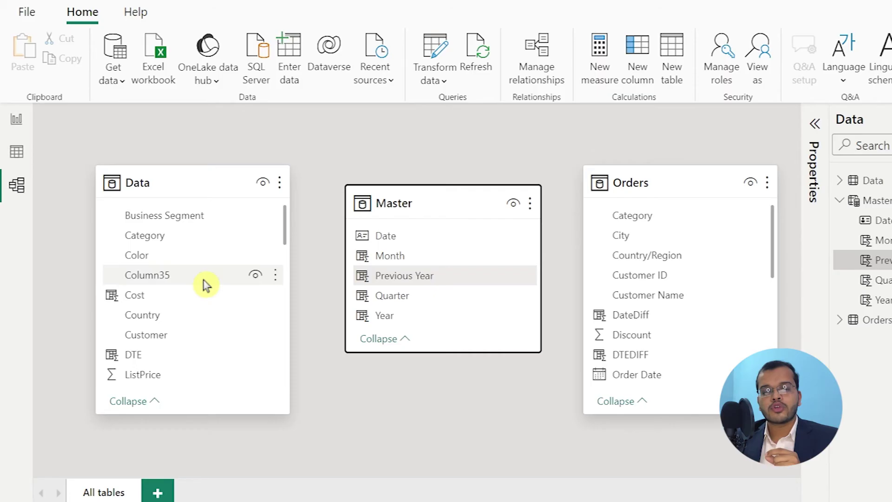
Create a relationship from the Data table's SalesDate field to Master's Date field, and move the Master card closer to Orders.
scroll(204, 285, "down", 1)
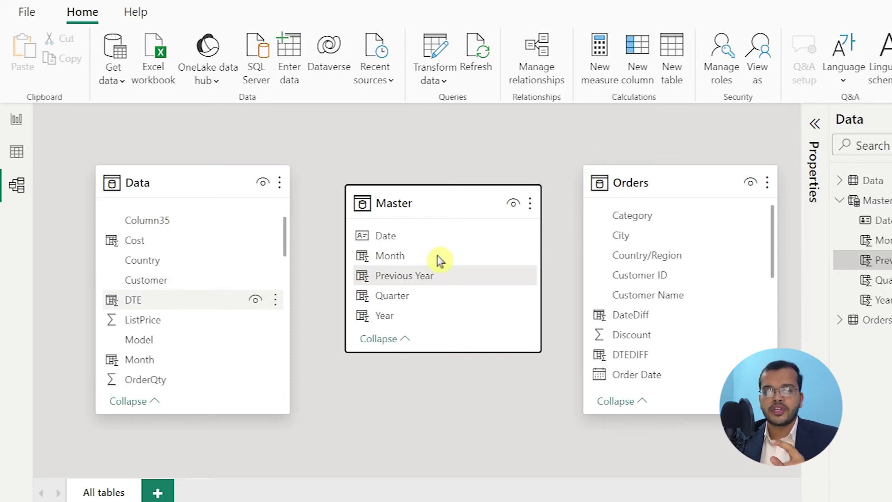
scroll(235, 305, "down", 3)
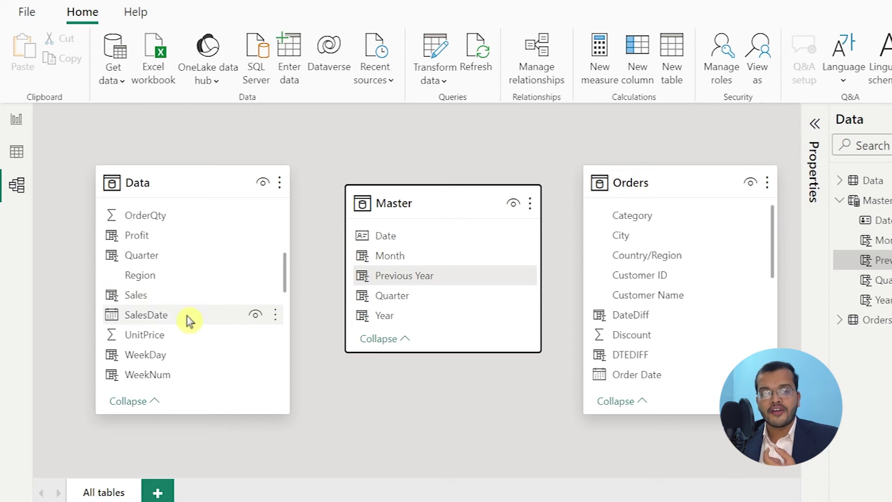
left_click_drag(195, 322, 420, 240)
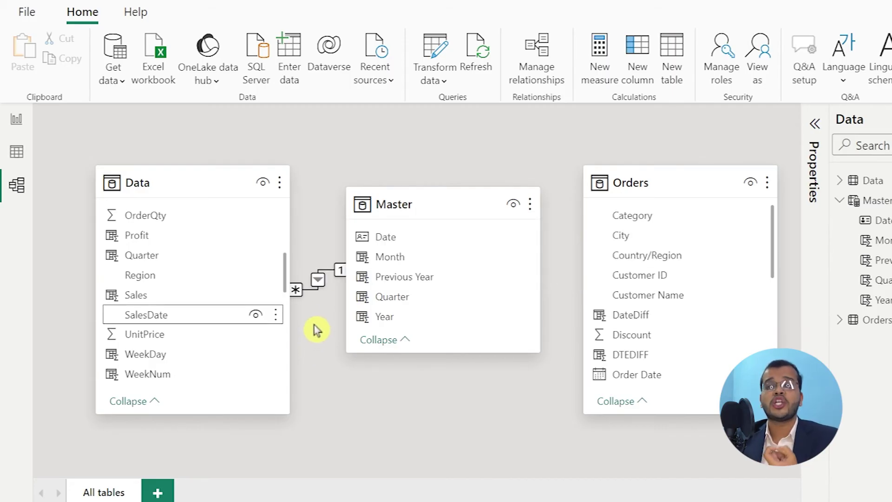
left_click_drag(349, 199, 442, 172)
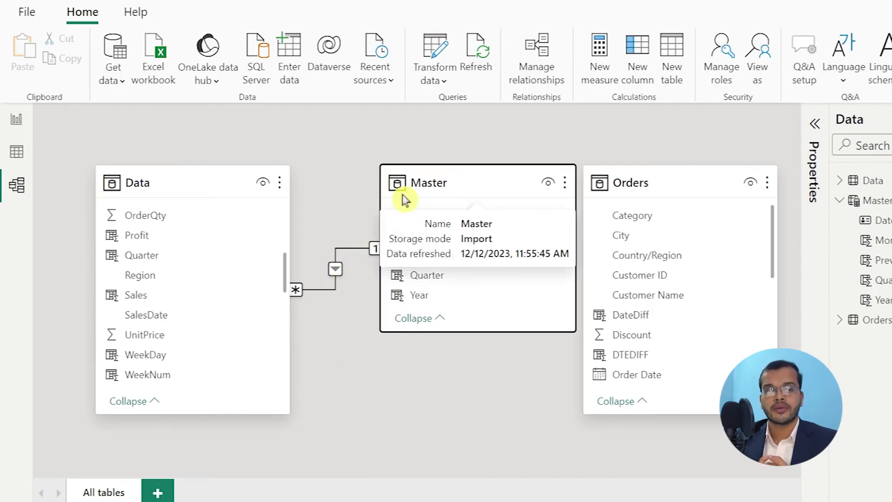
Return to the Master table's data and examine the Previous Year values for the 2017, 2018 and 2019 dates.
left_click(17, 151)
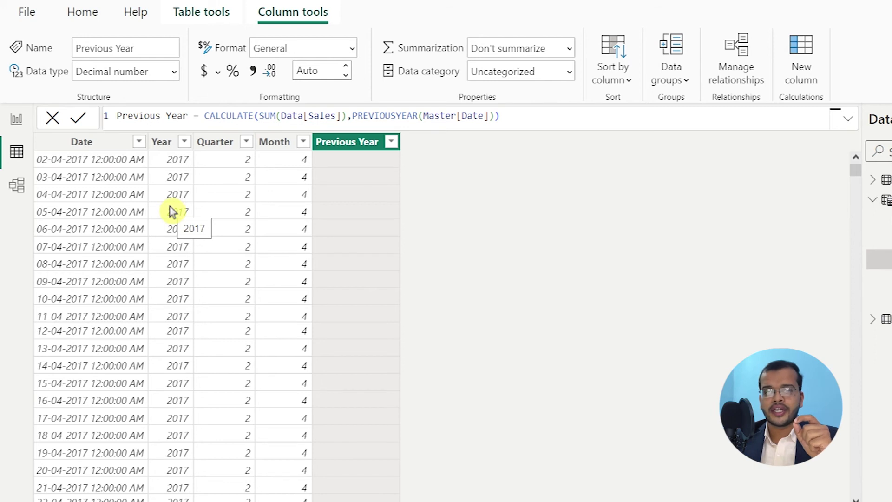
scroll(363, 235, "down", 12)
scroll(361, 234, "down", 20)
scroll(362, 238, "down", 20)
scroll(361, 238, "down", 14)
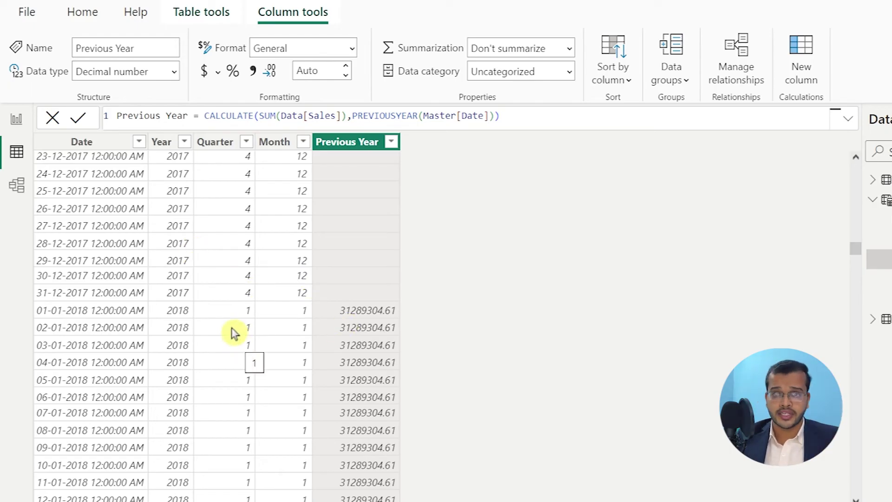
scroll(368, 311, "down", 10)
scroll(367, 312, "down", 5)
scroll(365, 308, "down", 11)
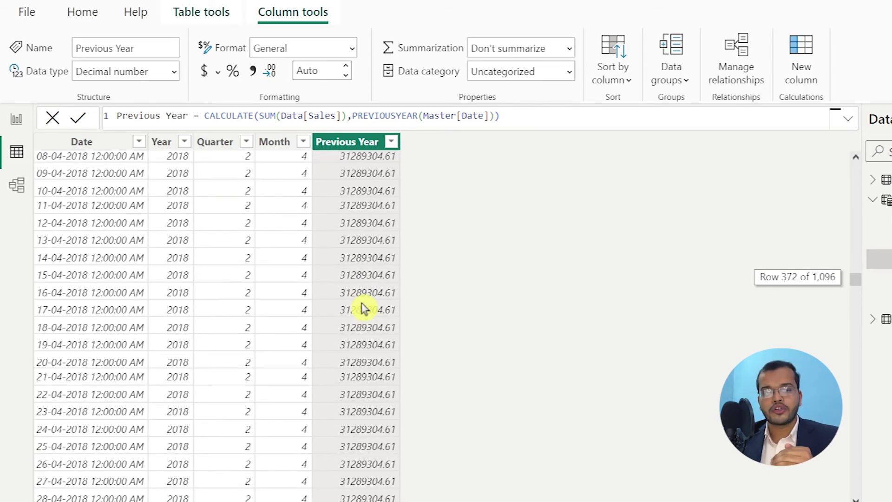
scroll(364, 309, "down", 20)
scroll(364, 308, "down", 20)
scroll(361, 303, "down", 20)
scroll(361, 300, "down", 3)
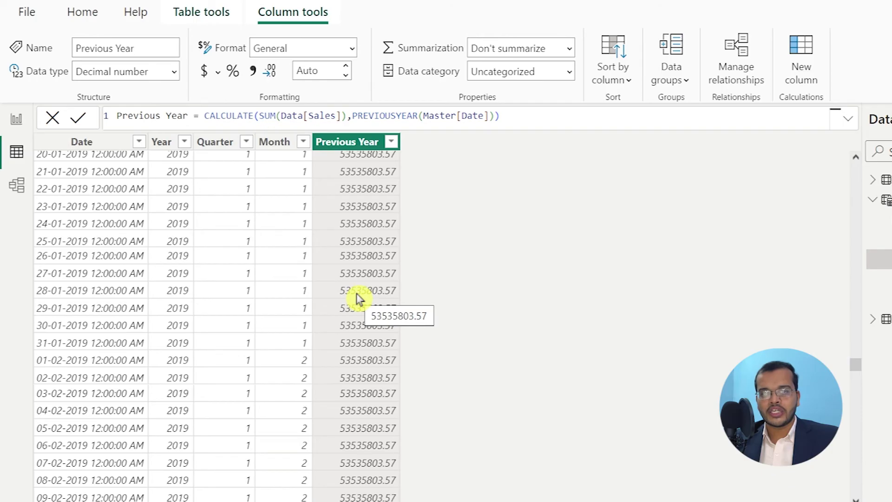
Return to the Master table's first rows and review the distinct Previous Year values without applying a filter.
left_click_drag(855, 364, 857, 158)
left_click(391, 142)
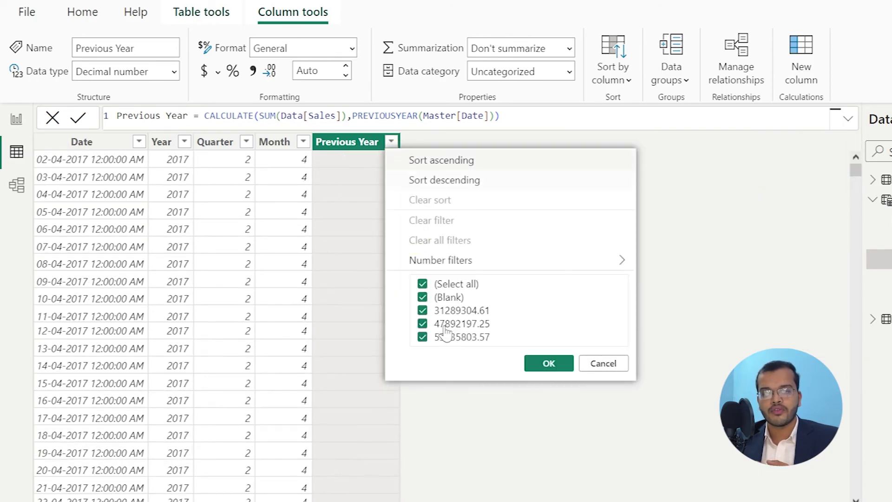
left_click(564, 355)
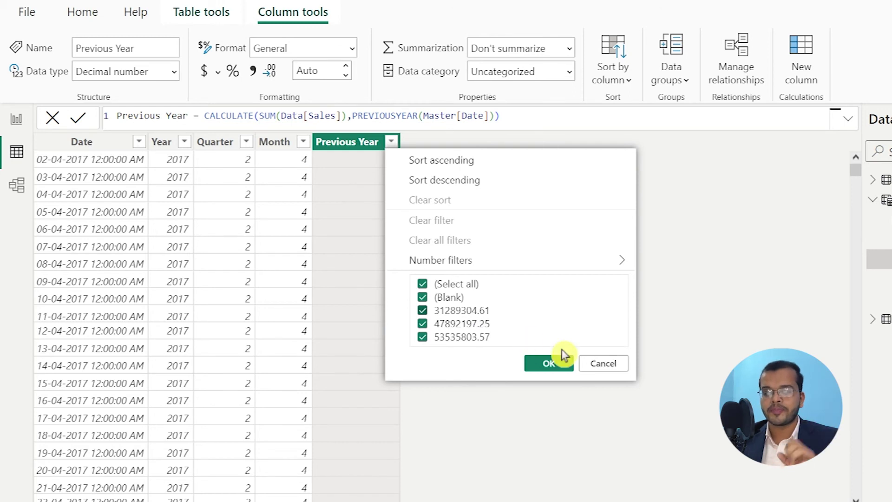
left_click(605, 364)
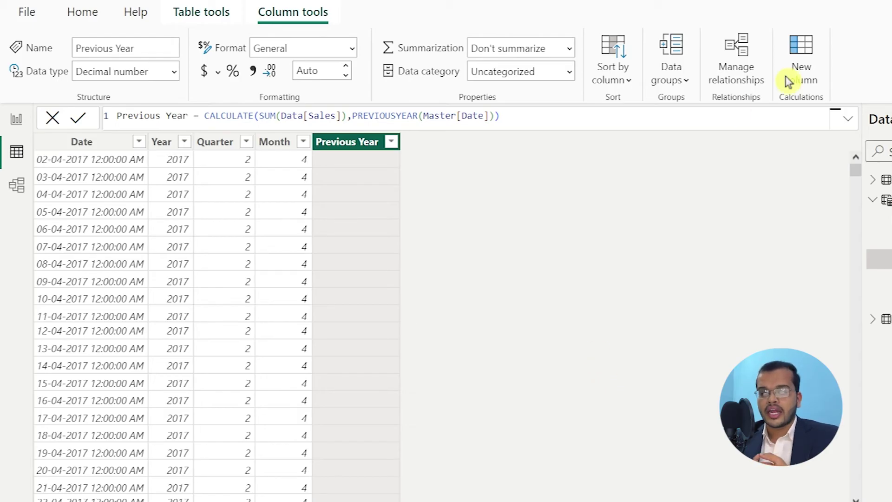
Add a calculated column to the Master table named Previous Month and begin its formula with the CALCULATE function.
left_click(804, 71)
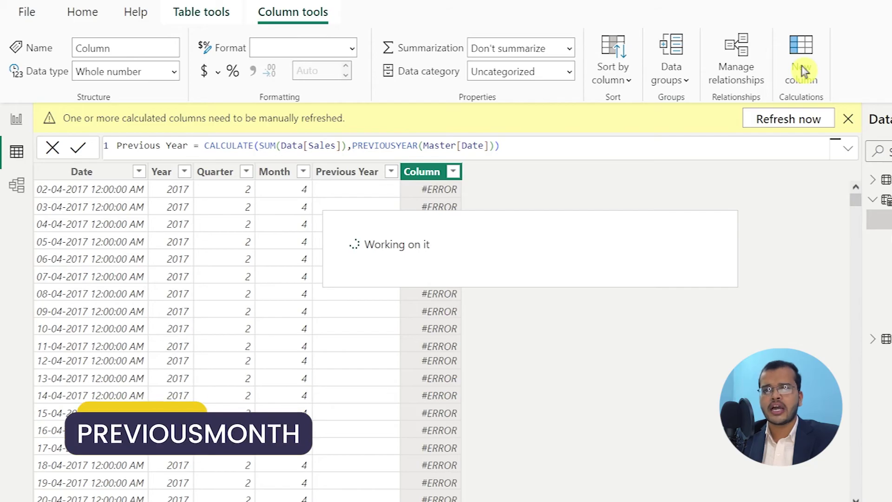
key("ctrl+a")
type("P")
type("revious Mo")
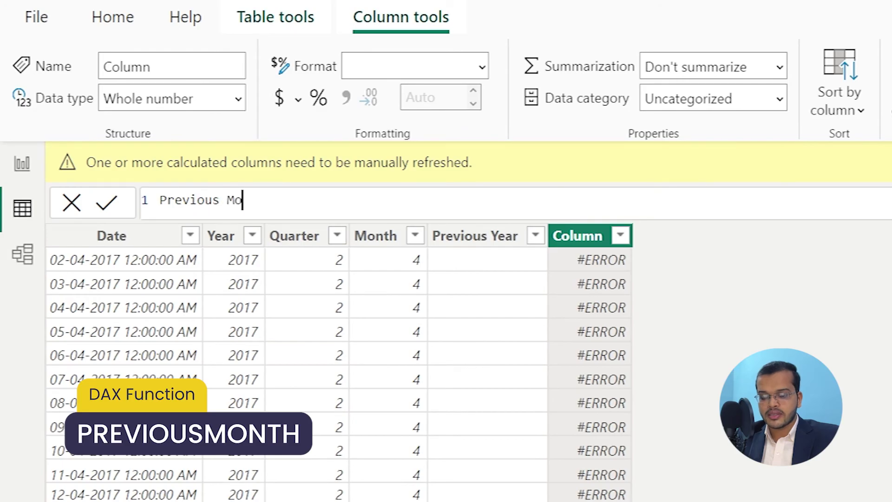
type("nth =")
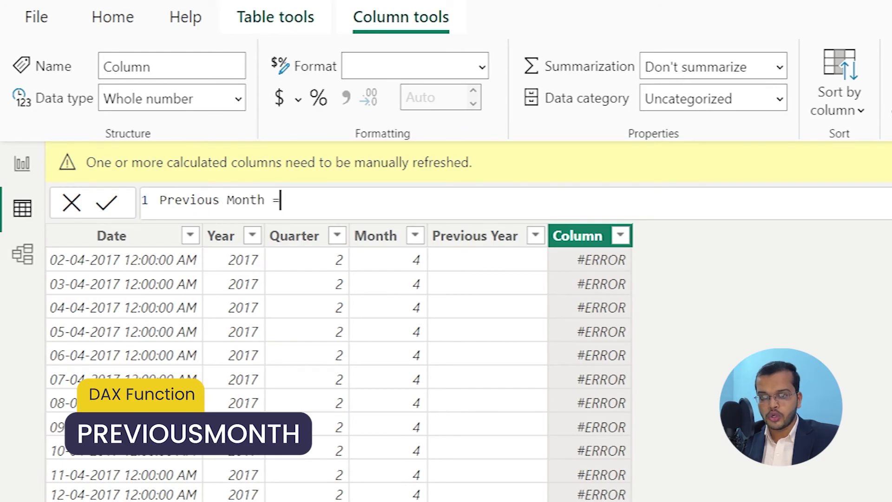
type(" CLAC")
key("BackSpace")
key("BackSpace")
key("BackSpace")
type("AL")
key("Tab")
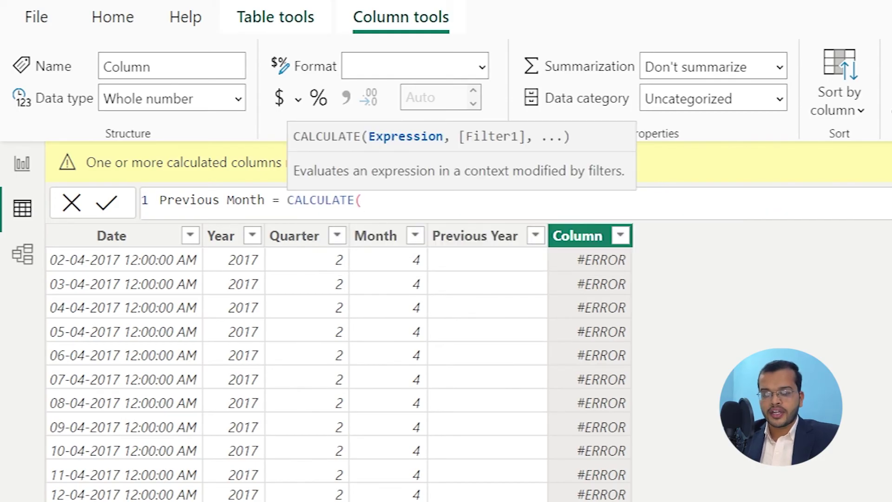
Complete the Previous Month formula with SUM(Data[Sales]) as the expression and PREVIOUSMONTH(Master[Date]) as the filter.
type("SUM")
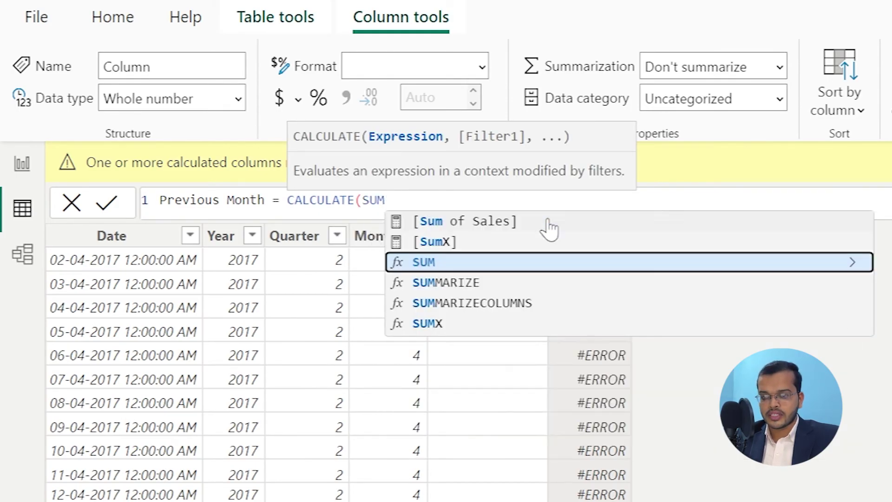
type("(SAL")
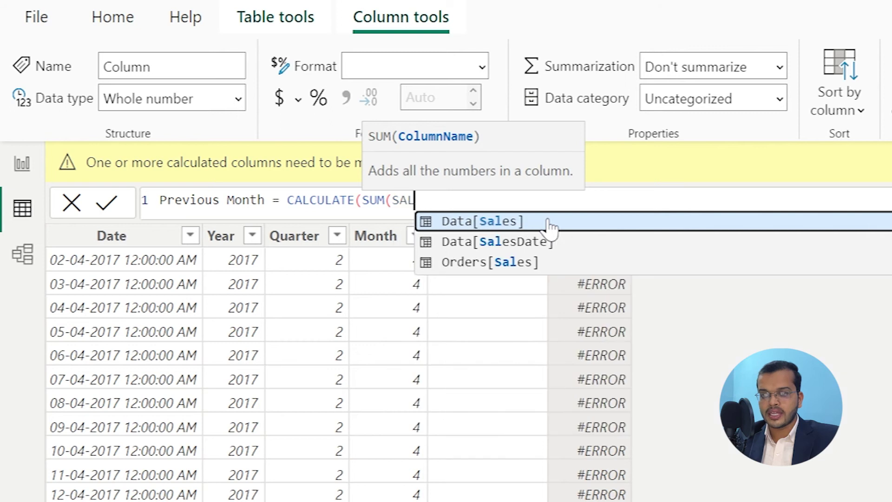
left_click(550, 228)
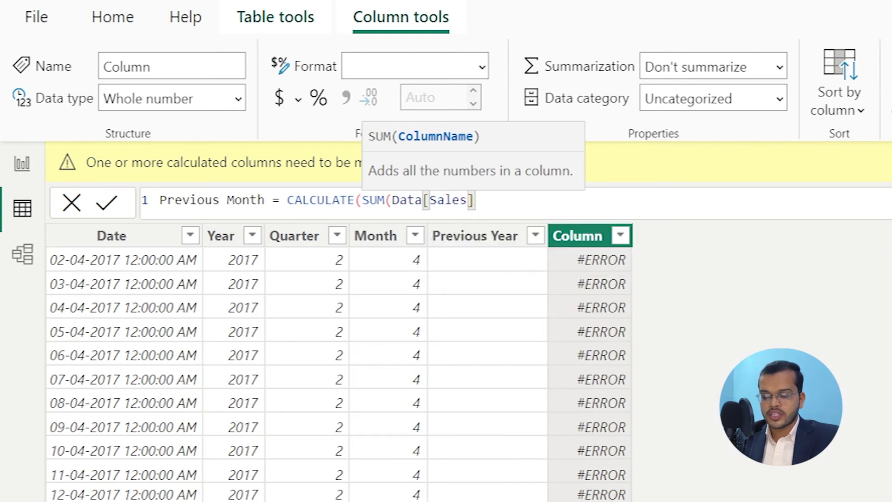
type("),PRE")
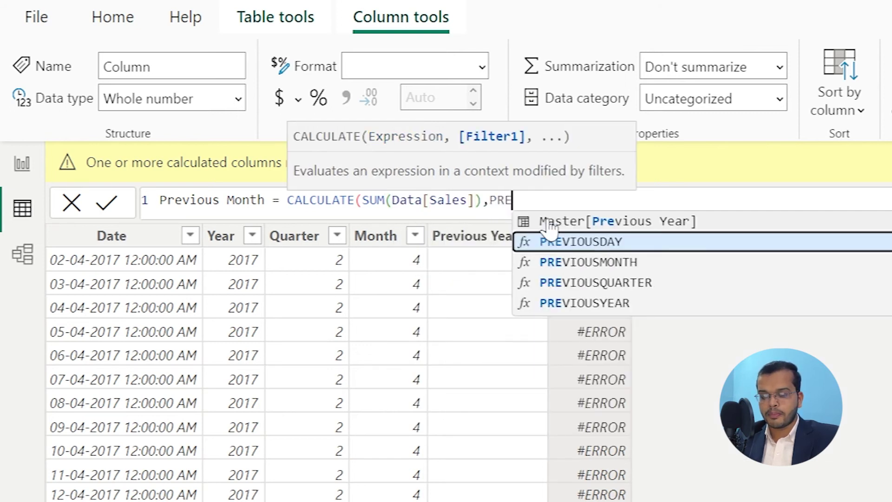
type("VIOUSM")
key("Tab")
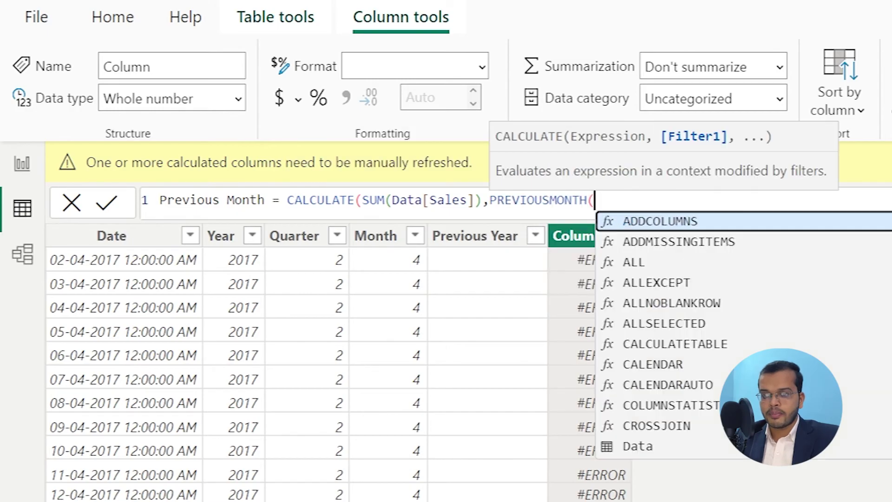
type("MASTER")
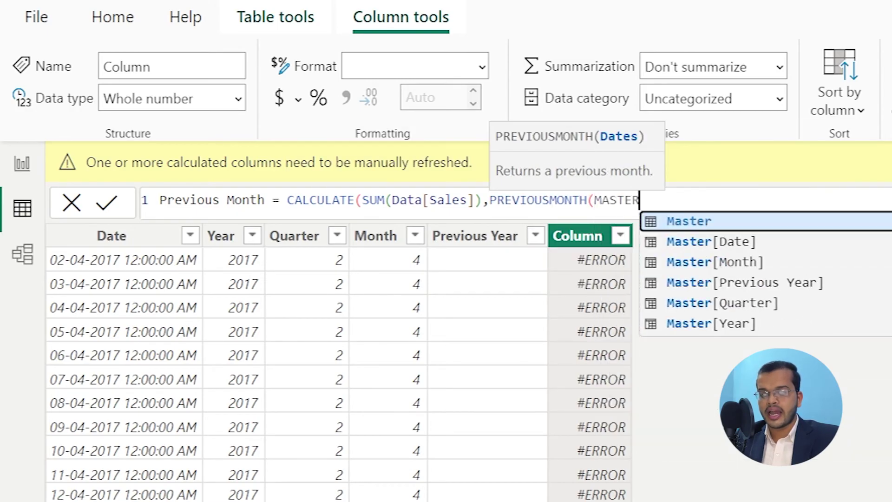
left_click(679, 242)
type("))")
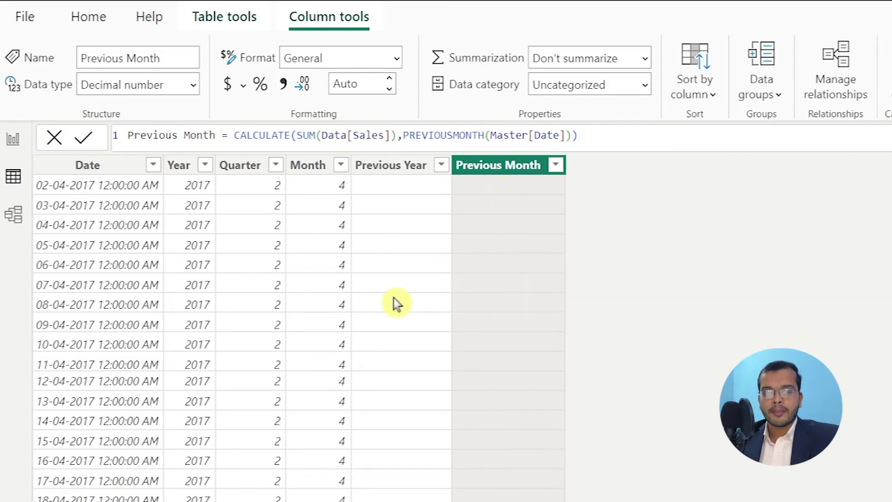
Examine the Previous Month values for the April to July 2017 dates in the Master table.
scroll(395, 304, "down", 5)
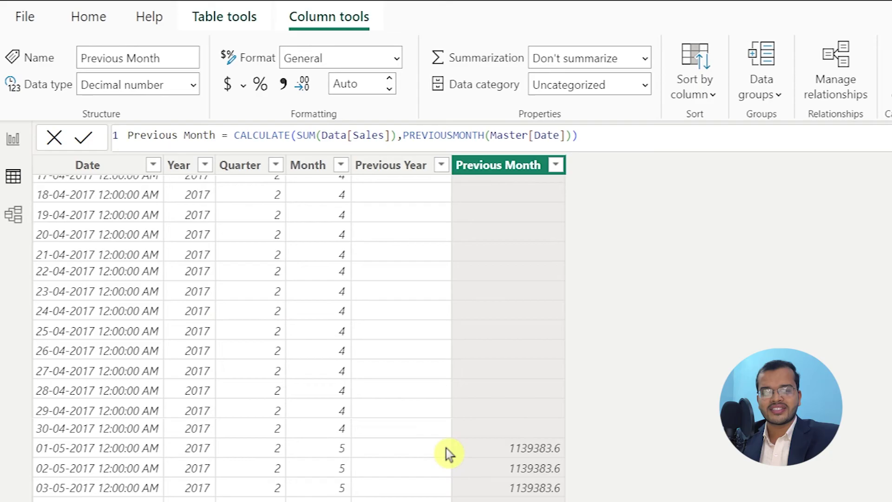
scroll(456, 452, "down", 9)
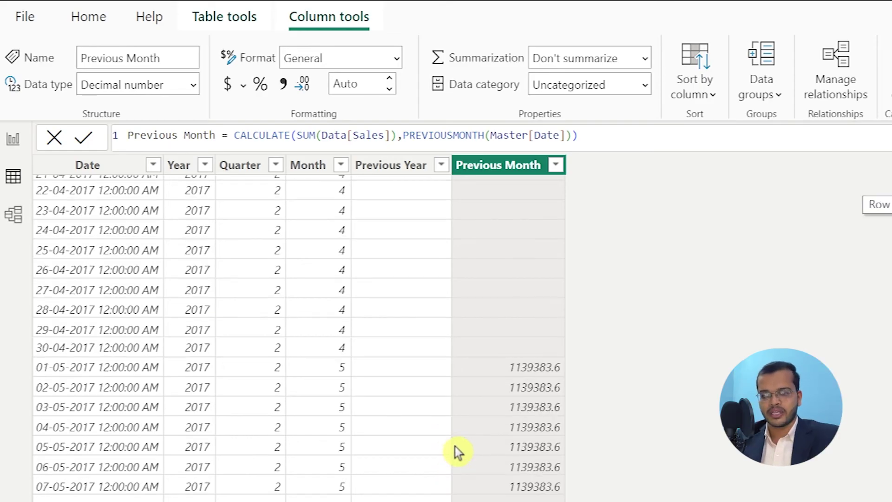
scroll(456, 447, "down", 12)
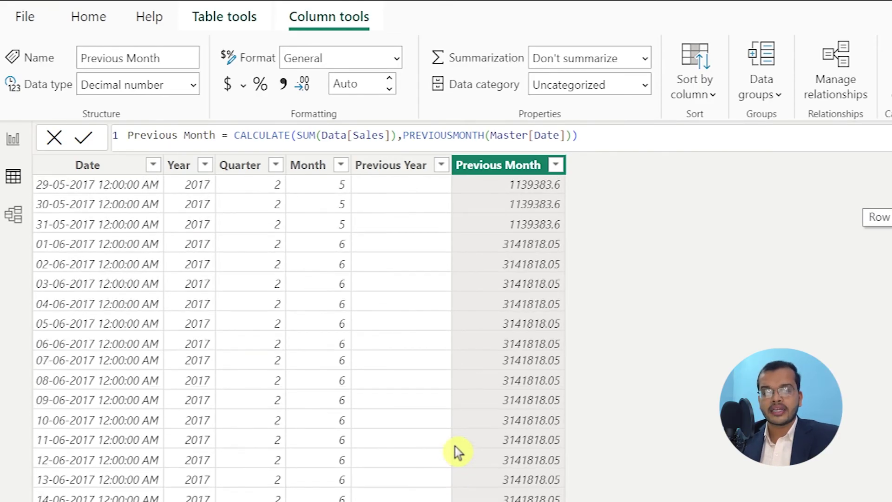
scroll(455, 447, "down", 1)
scroll(456, 447, "up", 6)
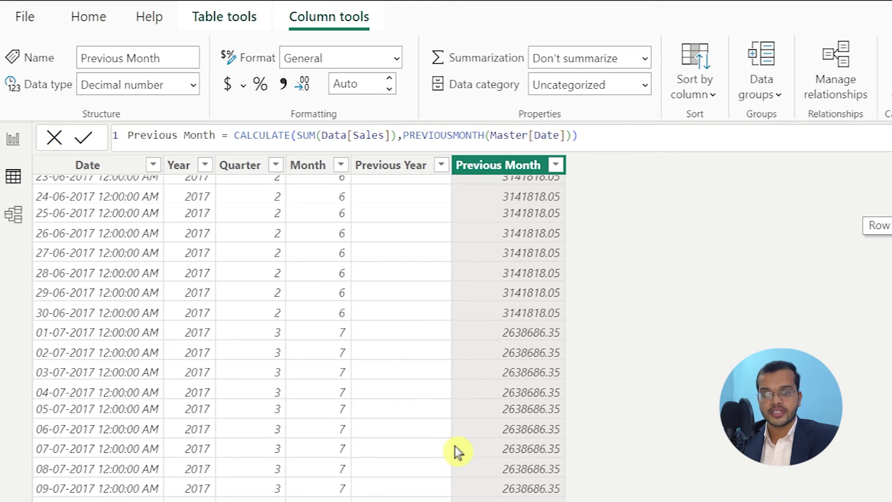
scroll(456, 448, "up", 7)
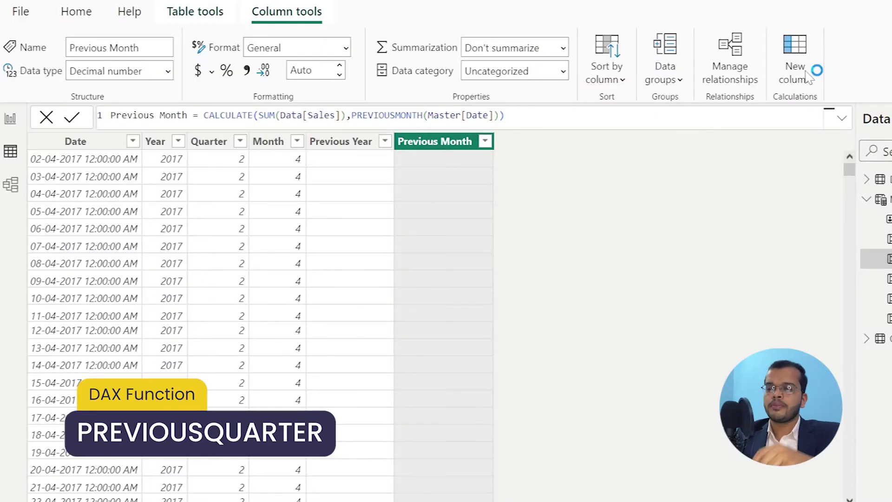
Add a calculated column to the Master table named Previous Quarter and begin its formula with the CALCULATE function.
left_click(807, 74)
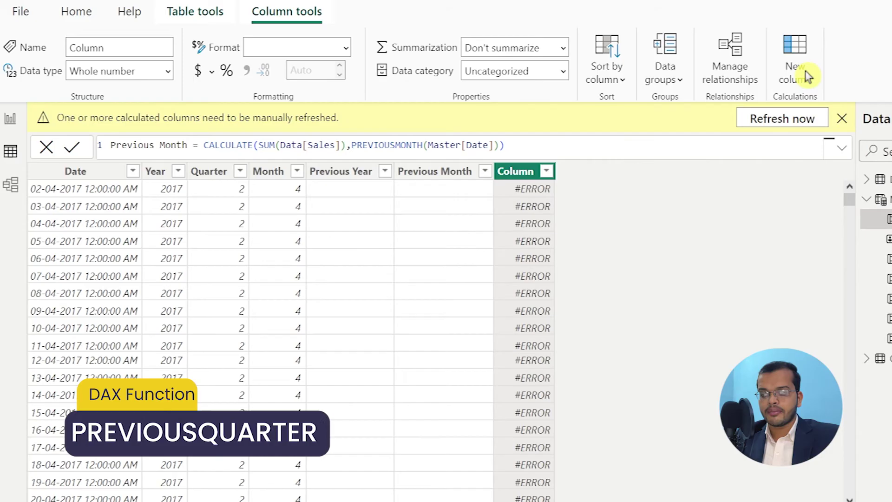
type("Pre")
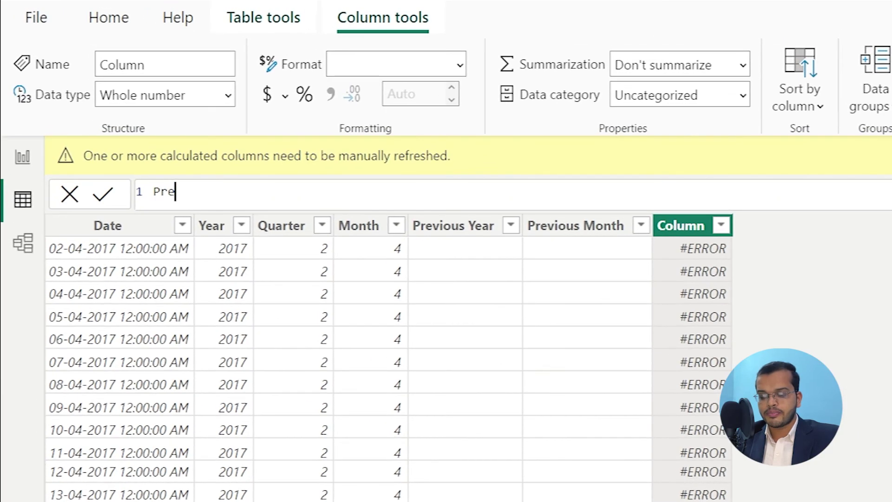
type("vious Quar")
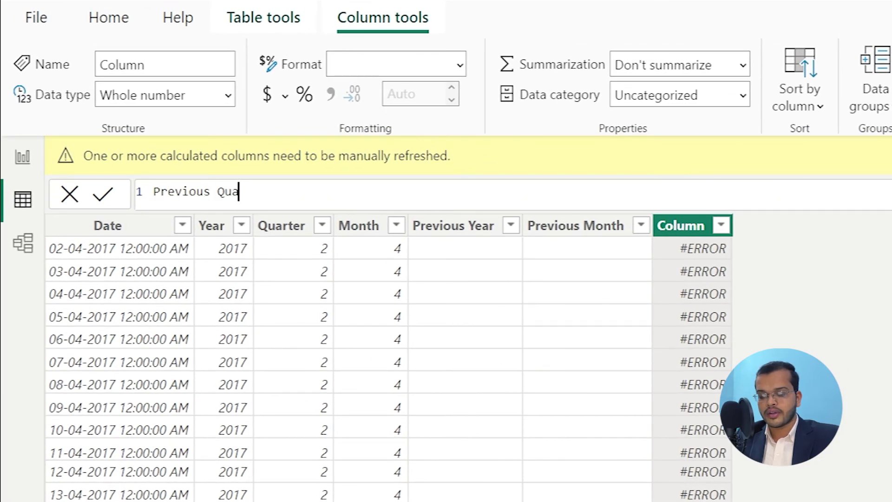
key("BackSpace")
type("r")
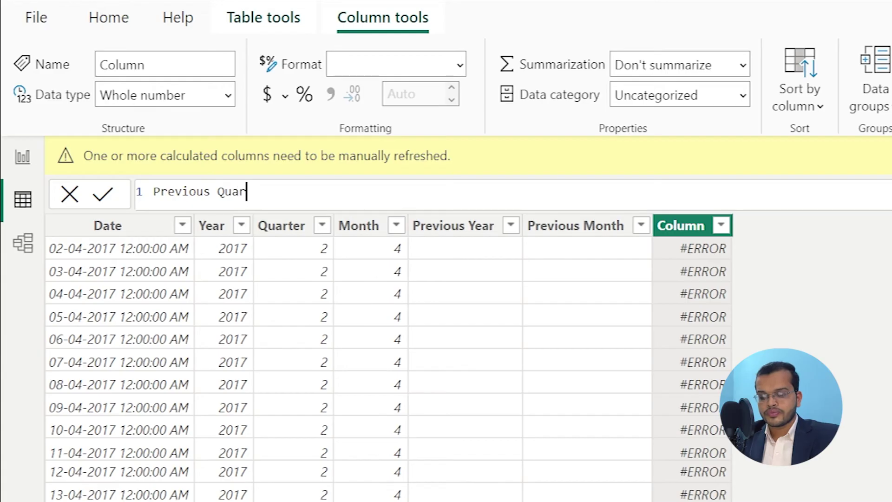
type("ter = cal")
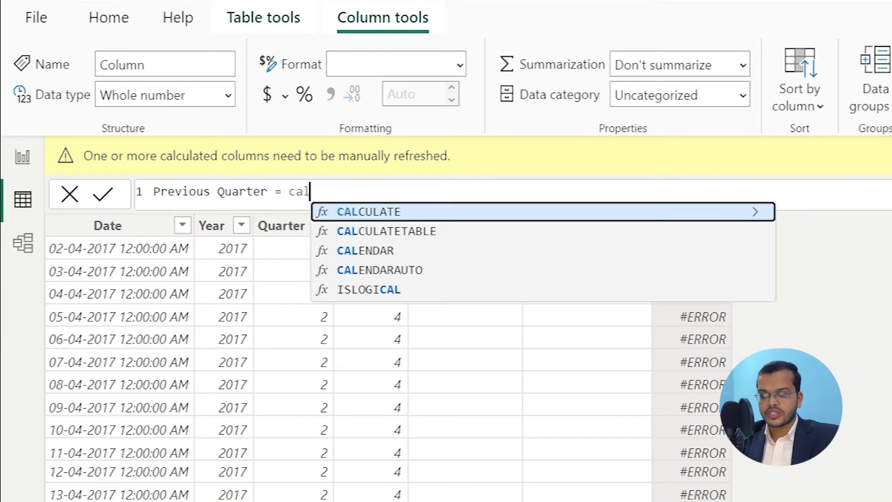
type("c")
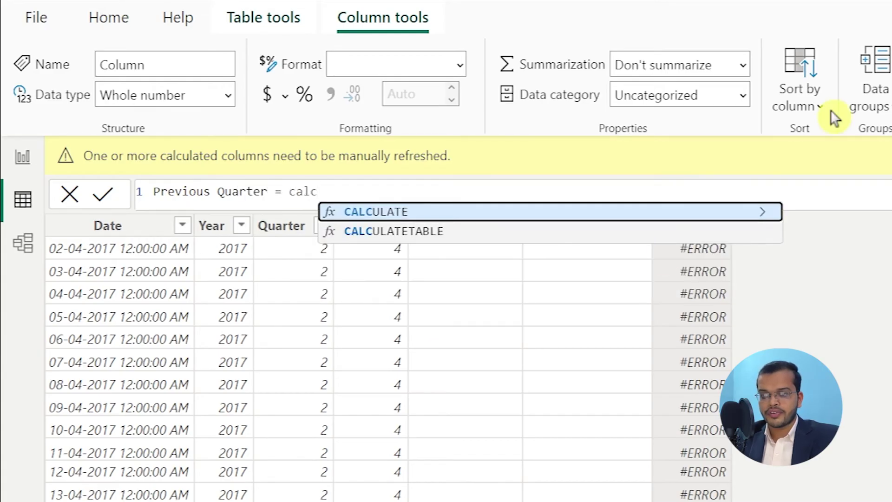
left_click(677, 213)
Complete the Previous Quarter formula with SUM(Data[Sales]) as the expression and PREVIOUSQUARTER(Master[Date]) as the filter.
type("sum")
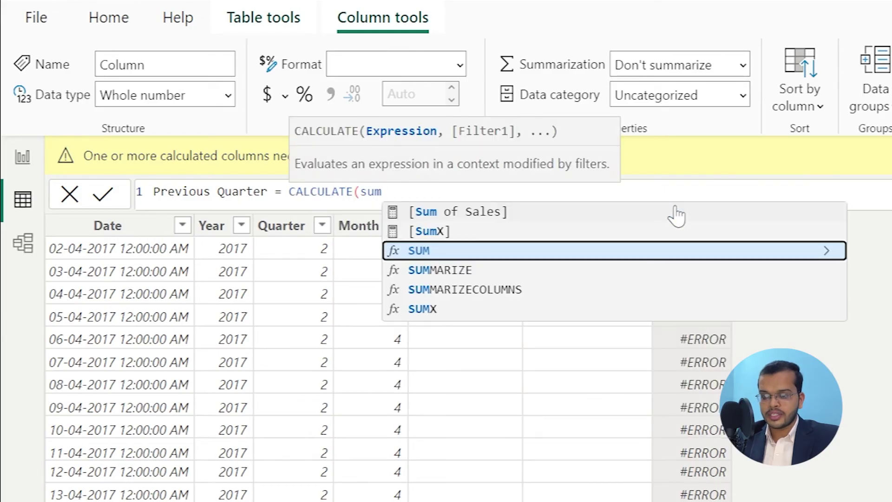
left_click(642, 252)
type("sales")
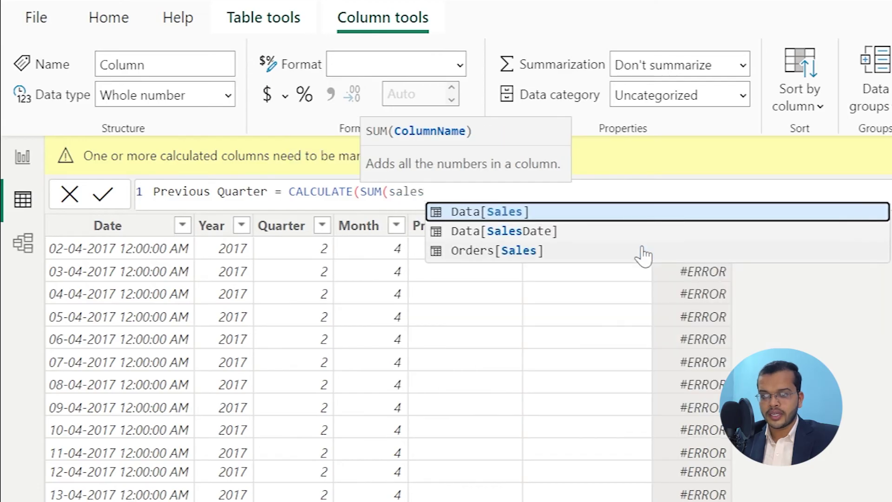
left_click(627, 213)
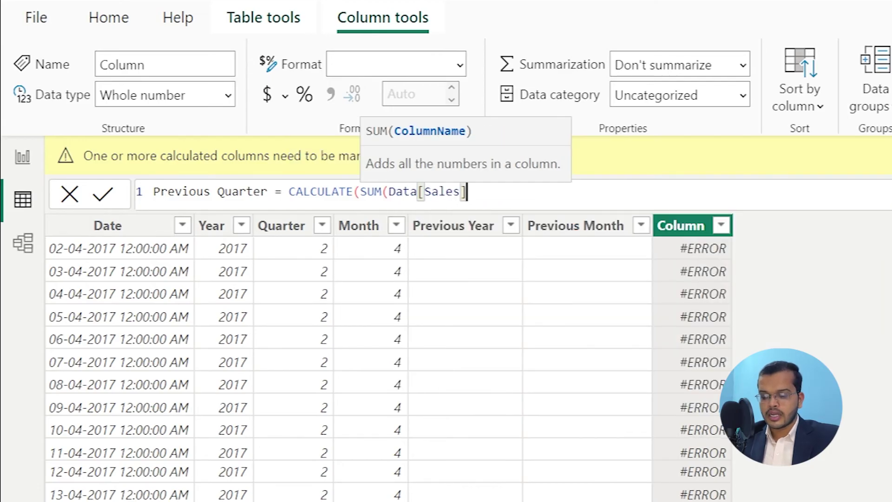
type("),")
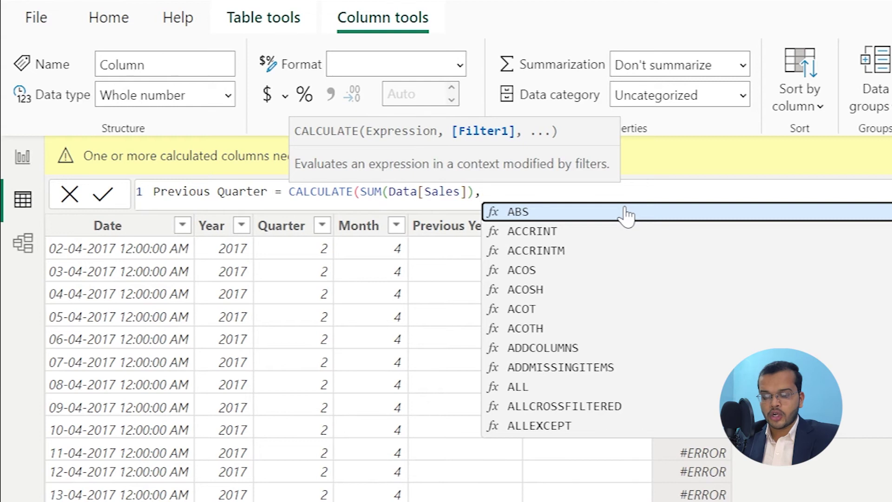
type("previou")
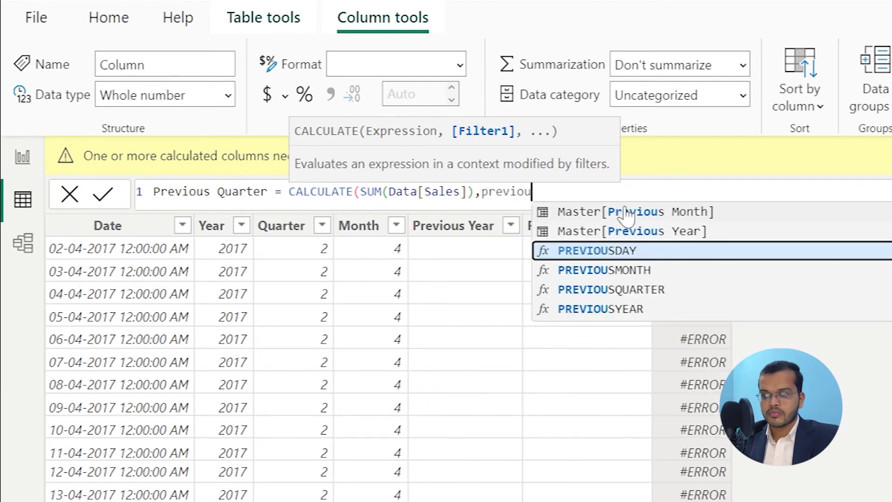
left_click(636, 292)
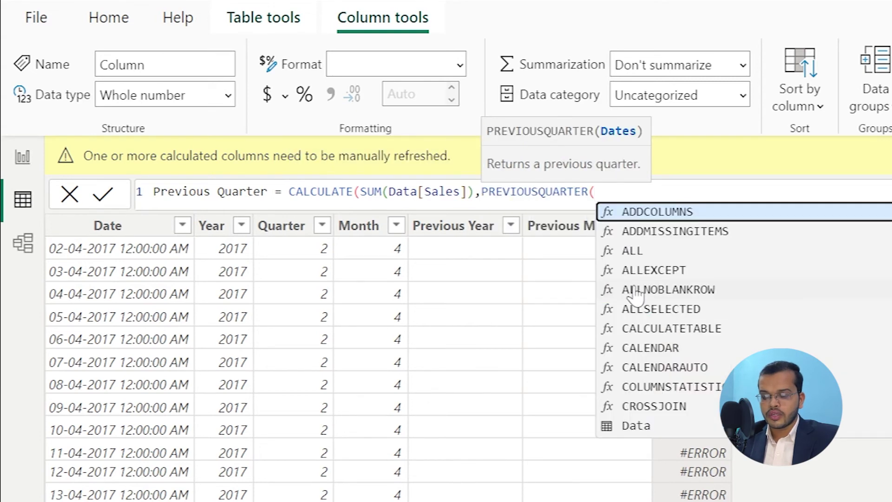
type("master")
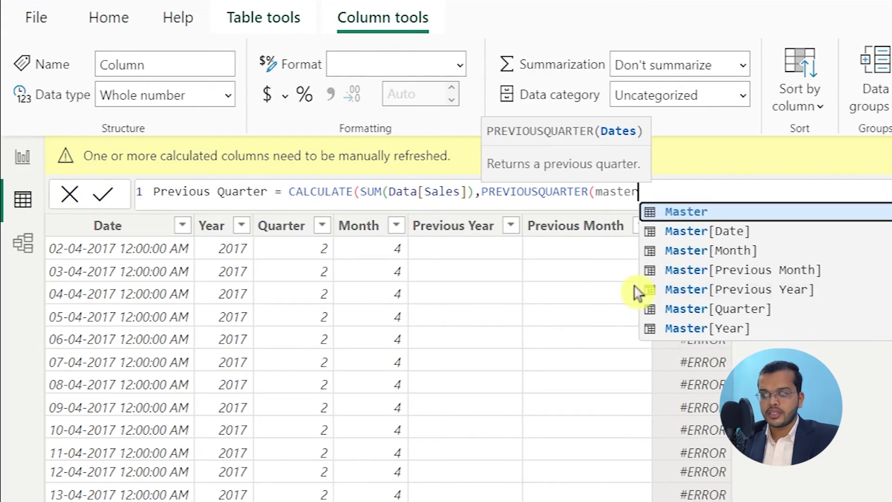
left_click(708, 235)
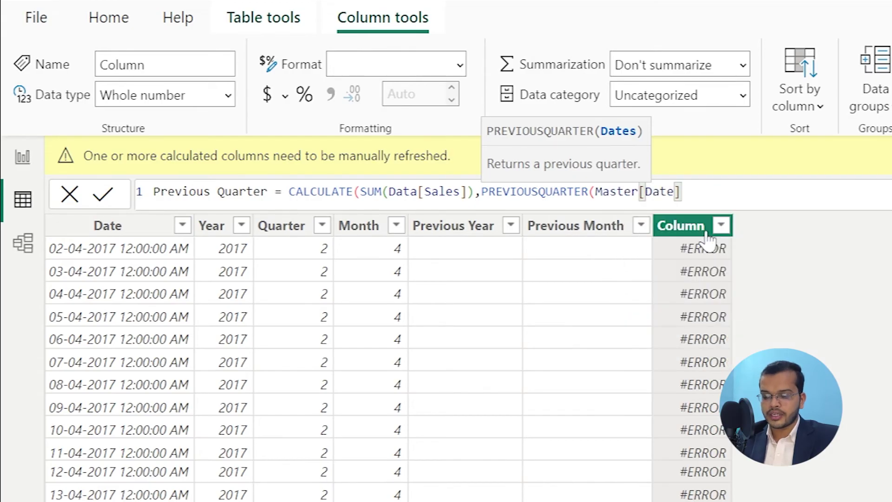
type("))")
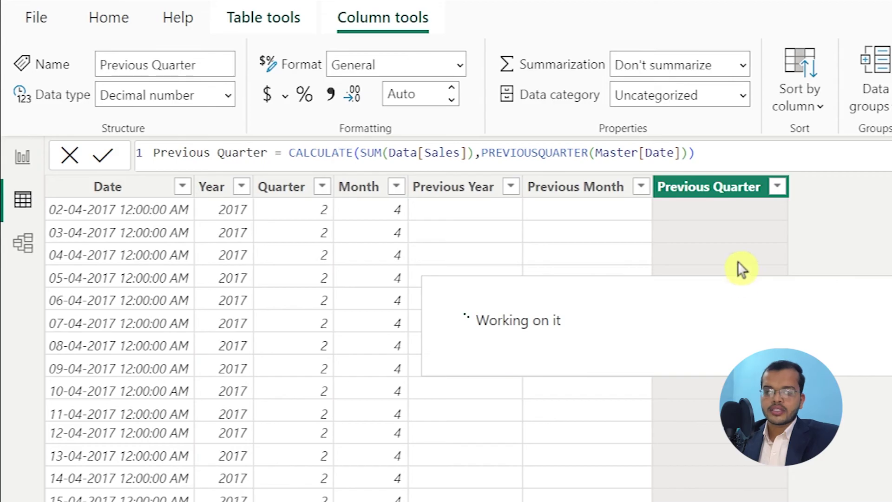
Examine the Previous Quarter values in the Master table from the April 2017 dates through January 2018.
scroll(739, 263, "down", 15)
scroll(319, 479, "down", 17)
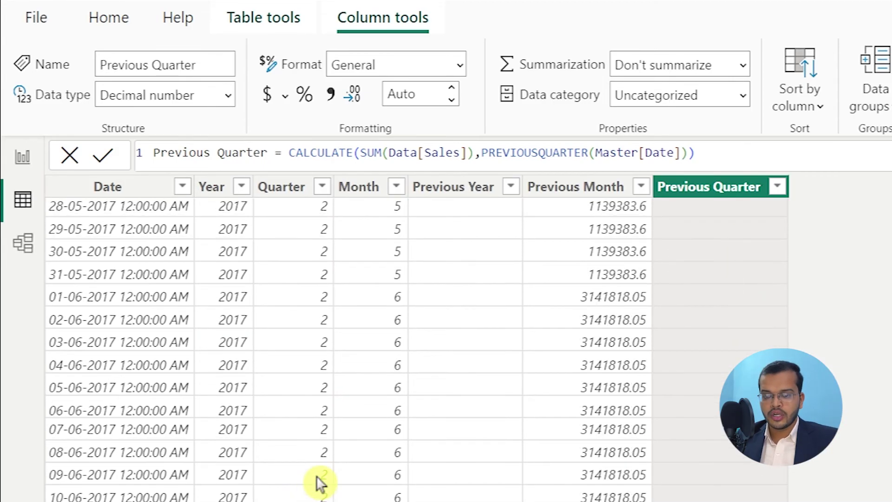
scroll(419, 432, "up", 5)
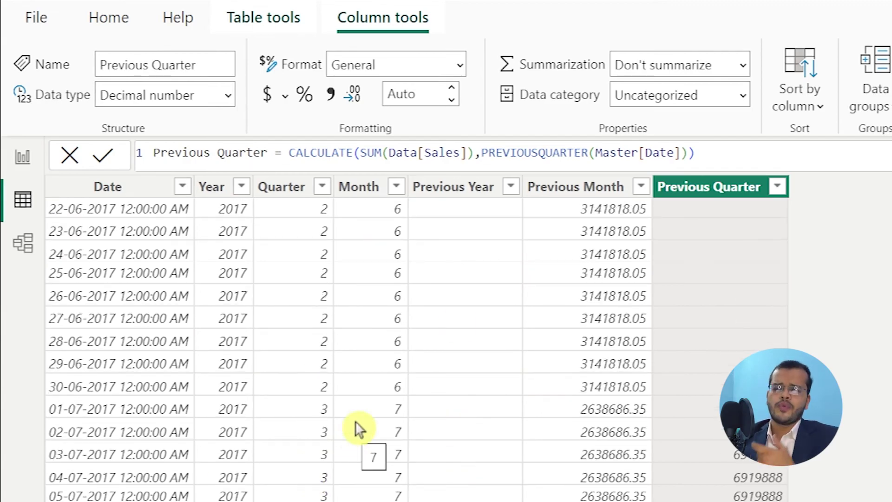
scroll(538, 298, "down", 3)
scroll(538, 295, "down", 20)
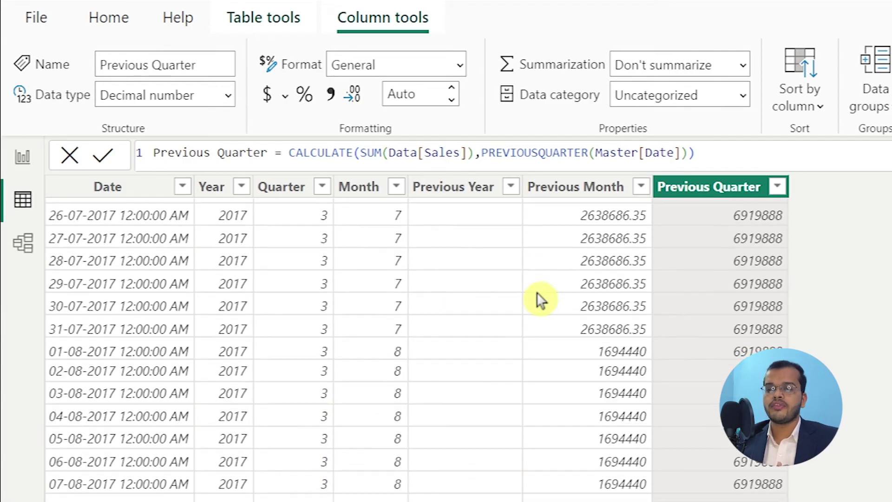
scroll(538, 293, "down", 20)
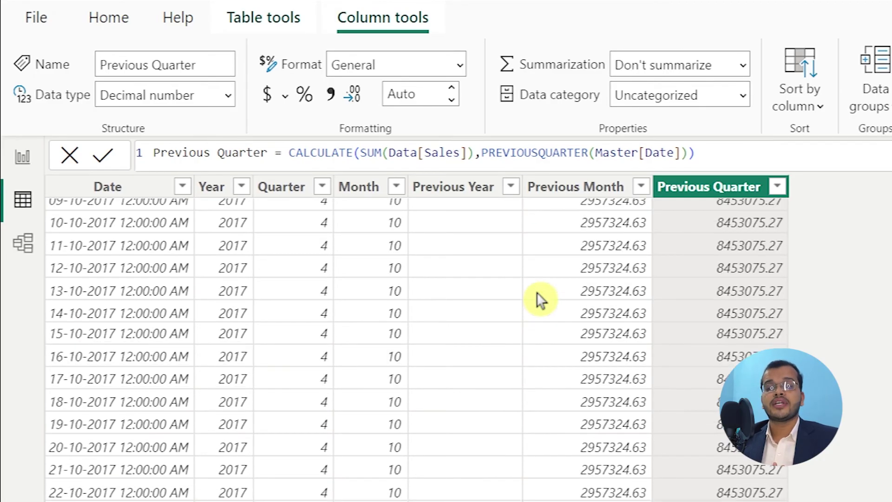
scroll(540, 302, "down", 7)
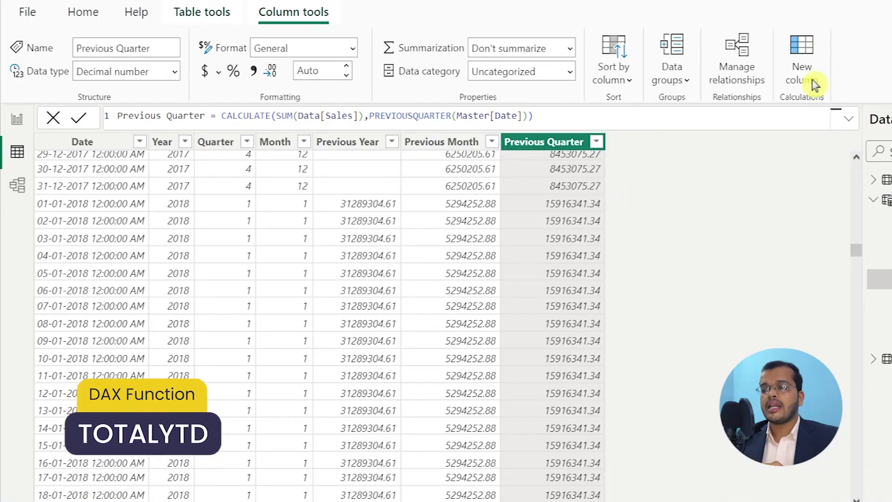
Add a calculated column to the Master table named TotalYTD and begin its formula with the TOTALYTD function.
left_click(802, 61)
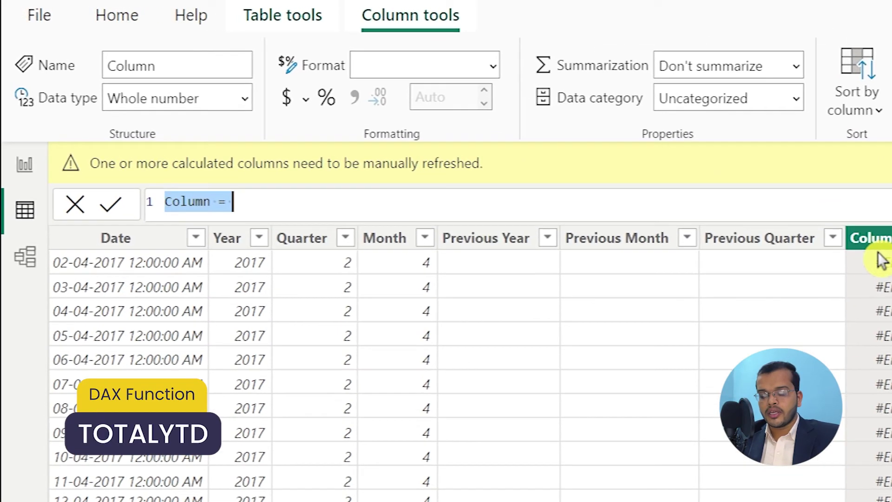
type("T")
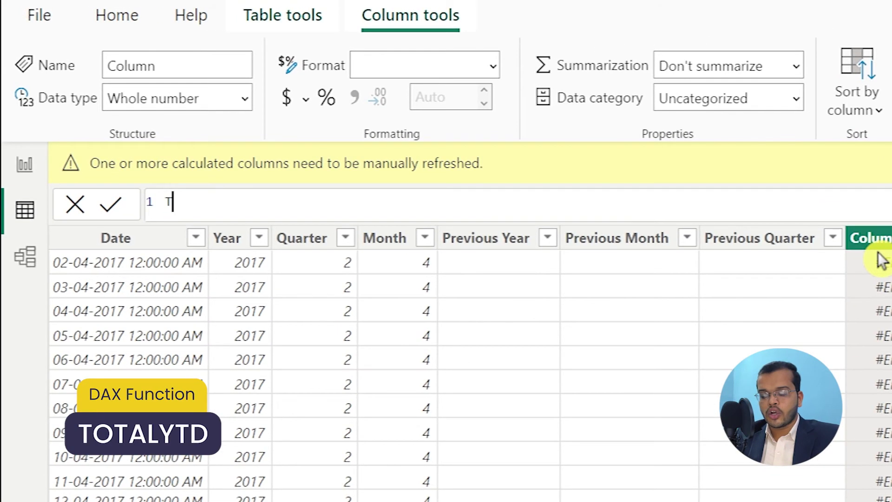
type("otalY")
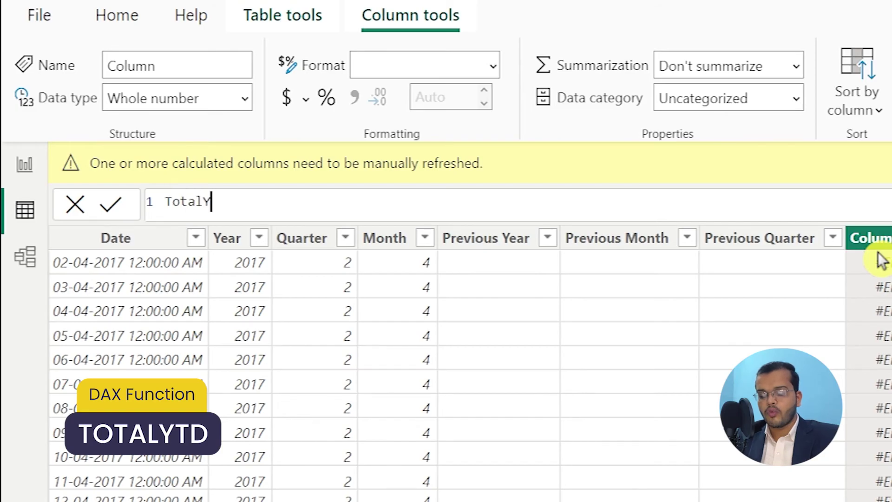
type("TD = ")
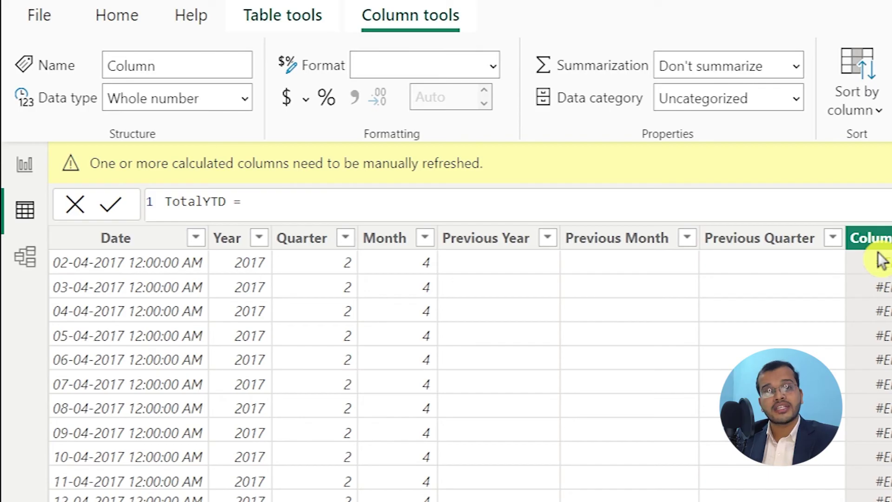
type("total")
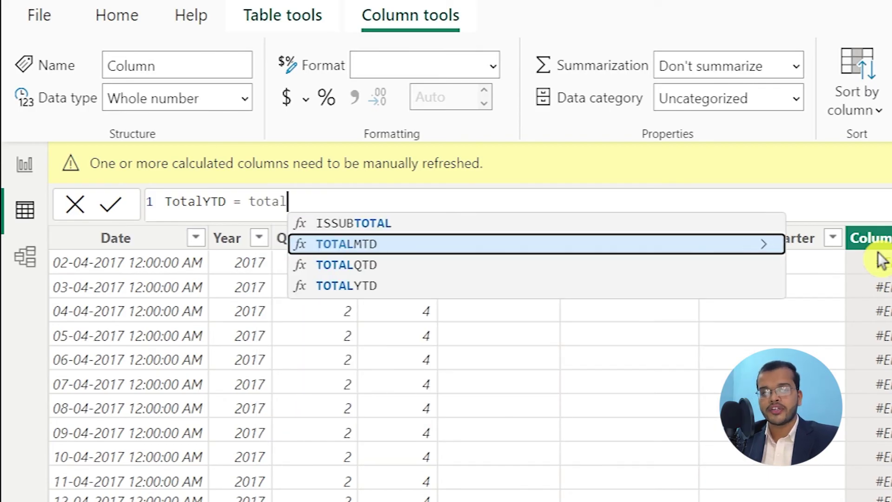
key("Down")
key("Down")
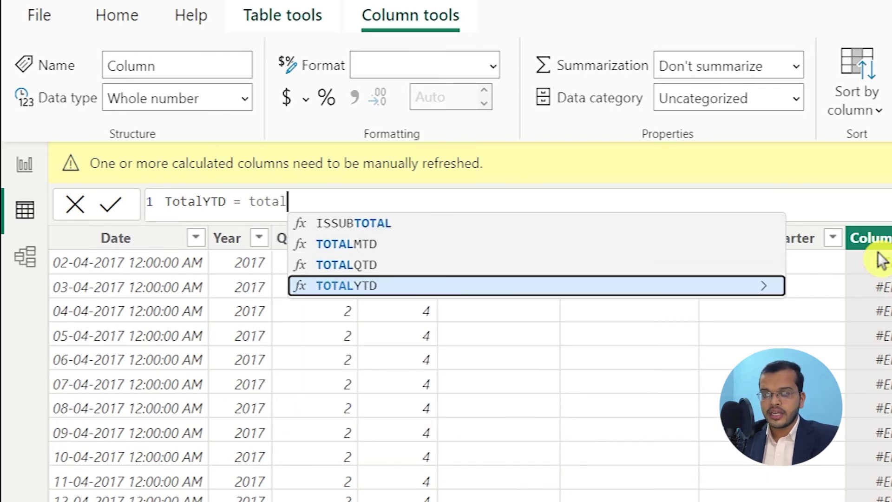
key("Tab")
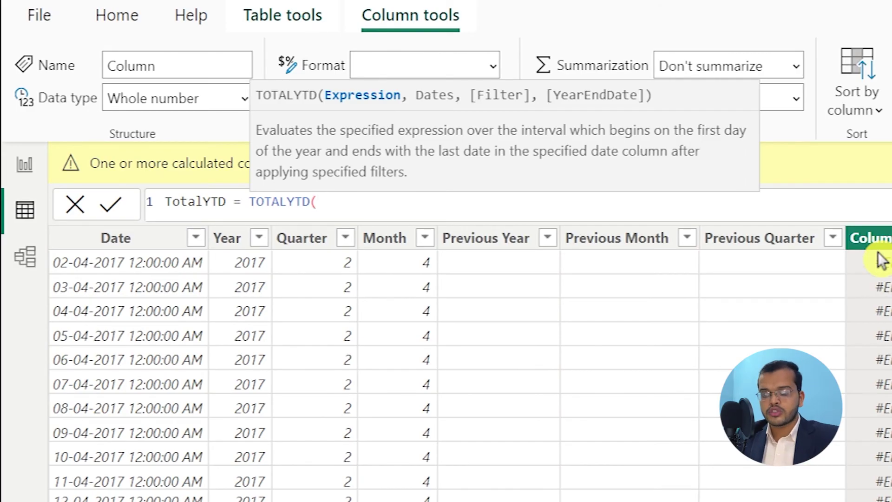
Complete the TotalYTD formula with SUM(Data[Sales]) as the expression and Master[Date] as the dates argument.
type("sum")
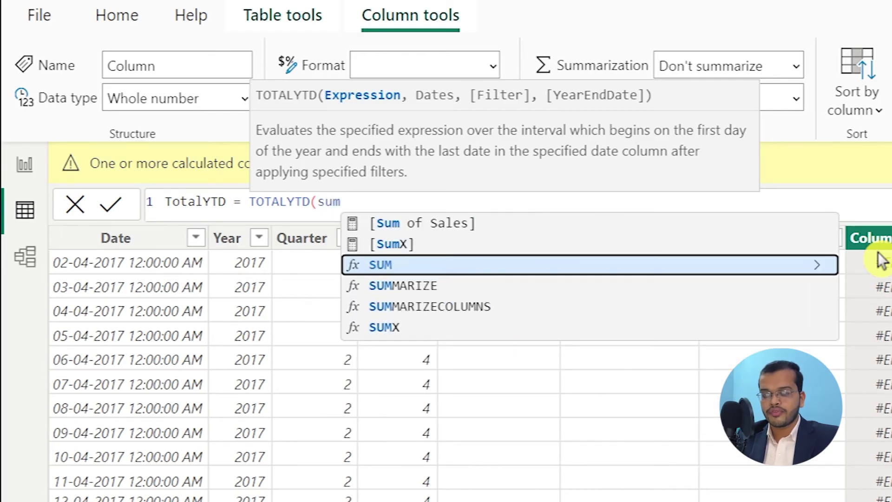
left_click(775, 267)
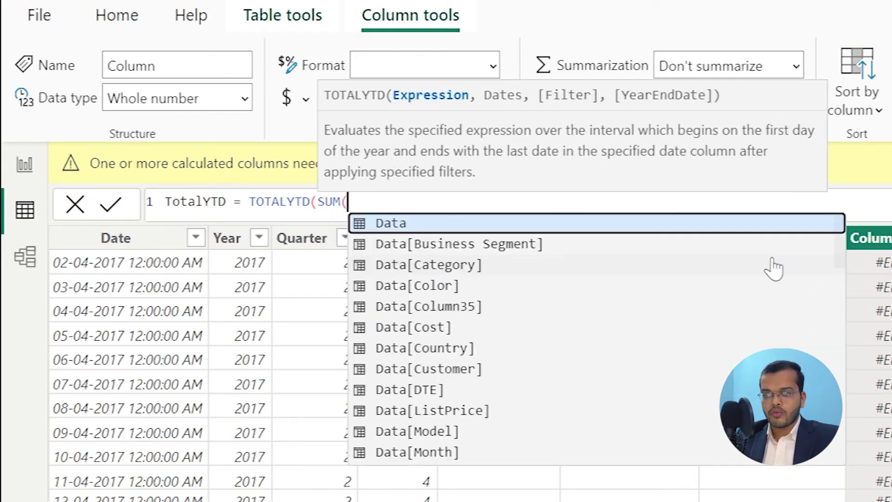
type("sales")
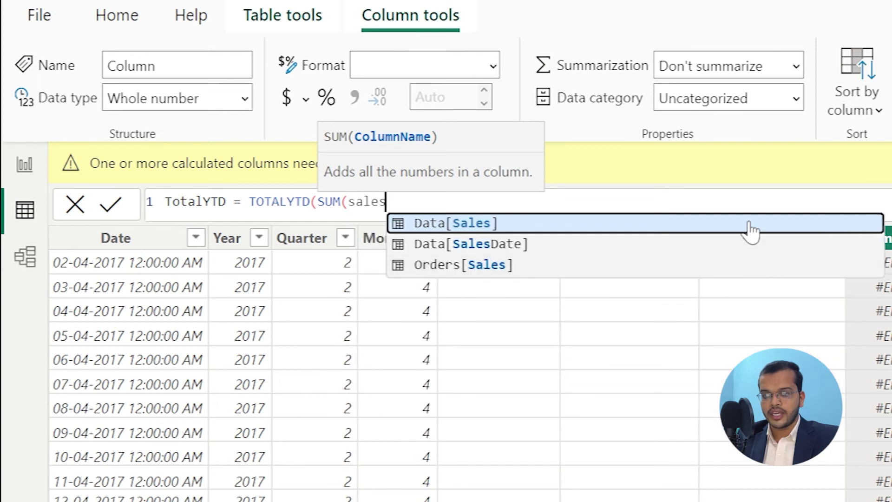
key("Tab")
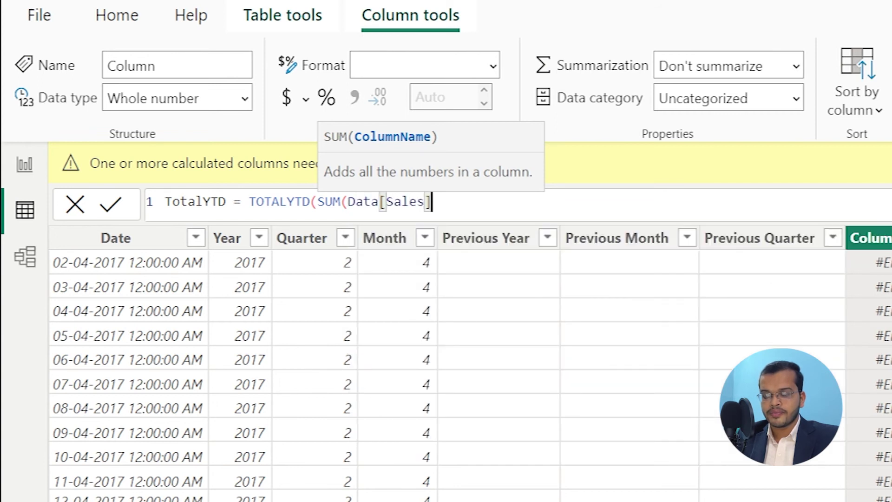
type("),")
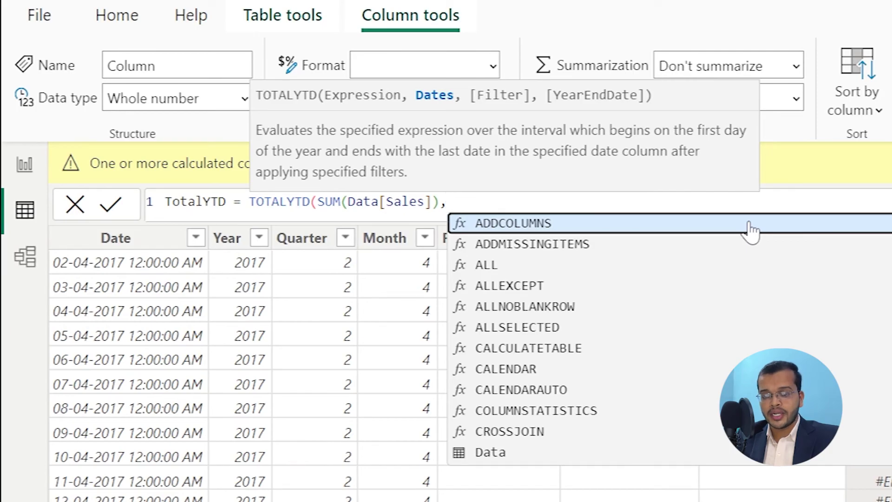
type("master")
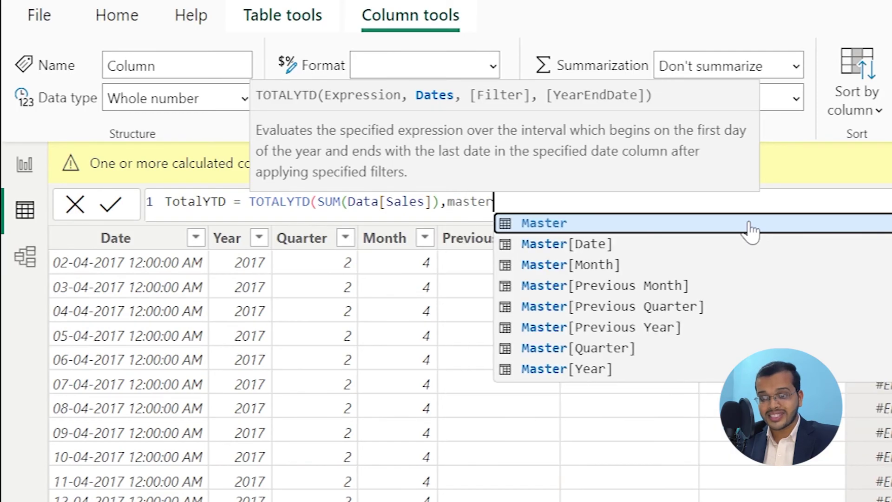
left_click(718, 250)
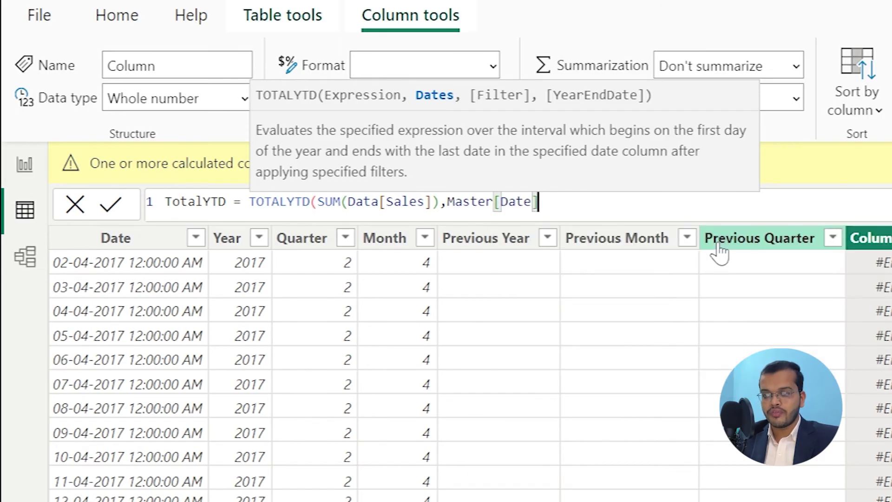
type(")")
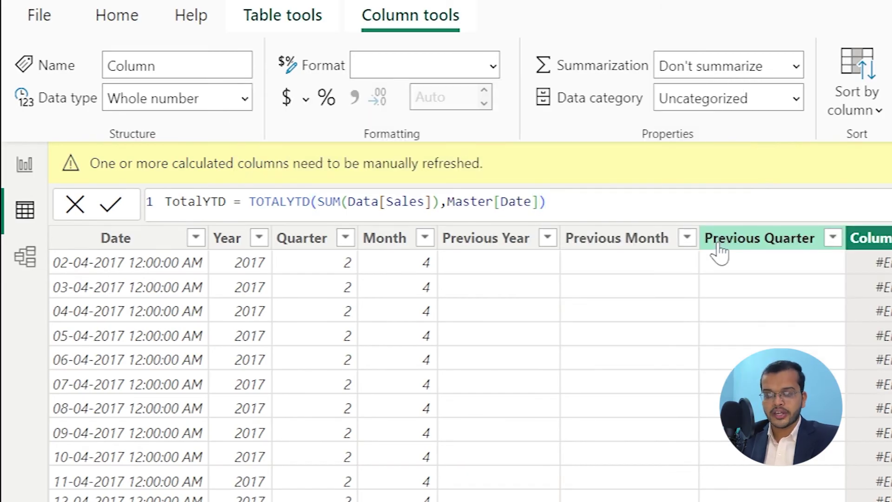
key("Return")
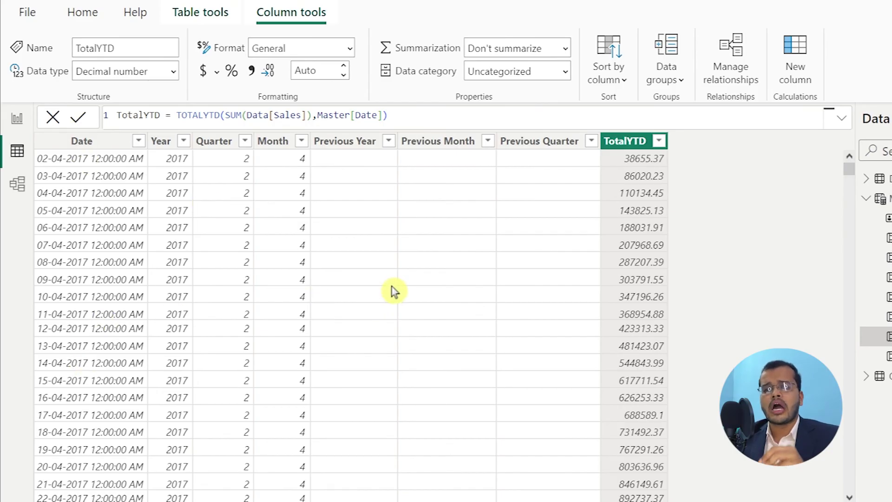
Add a calculated column named Total MTD Sales to the Master table, using TOTALMTD with the sum of Data[Sales] as the expression.
left_click(807, 76)
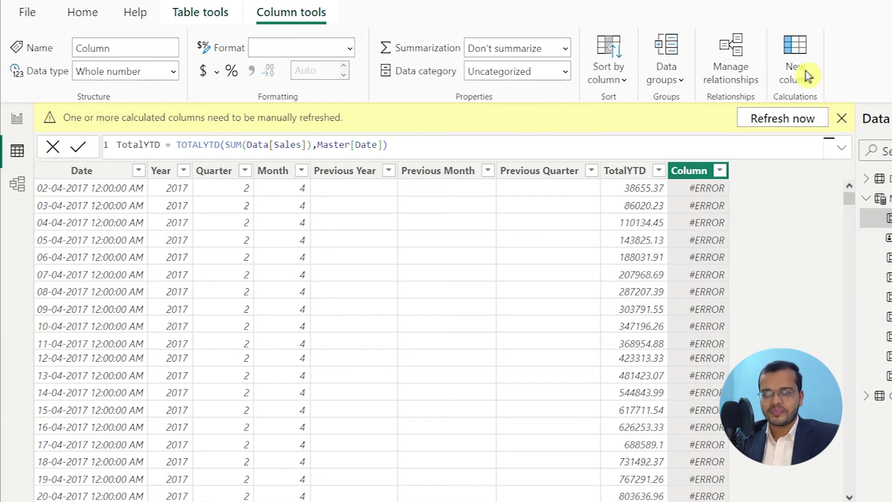
type("T")
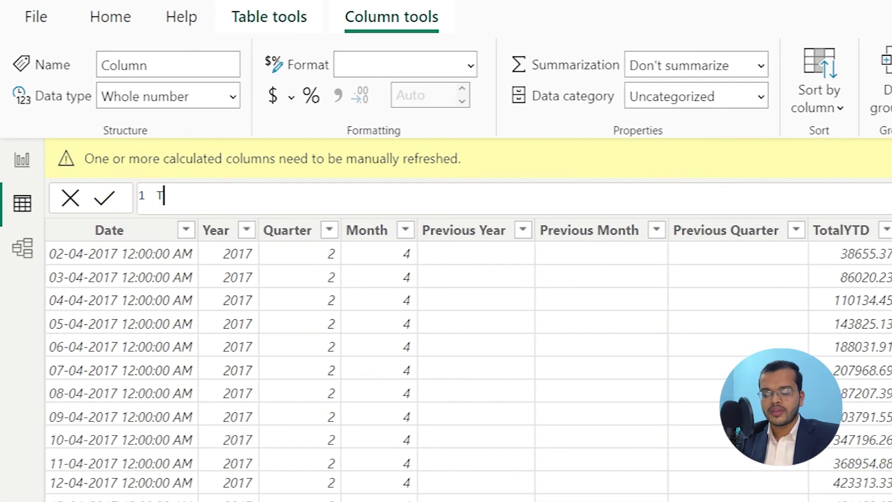
type("otal M")
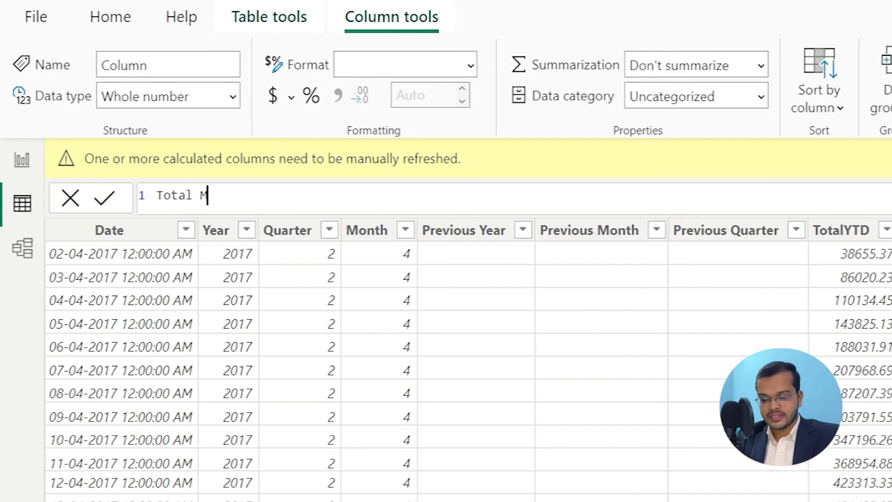
type("TSD Sales = ")
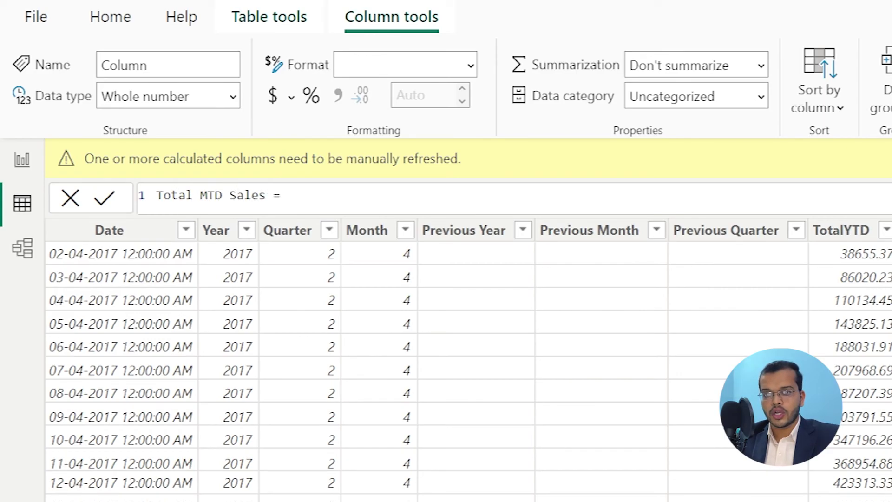
type("TOTALMTD(")
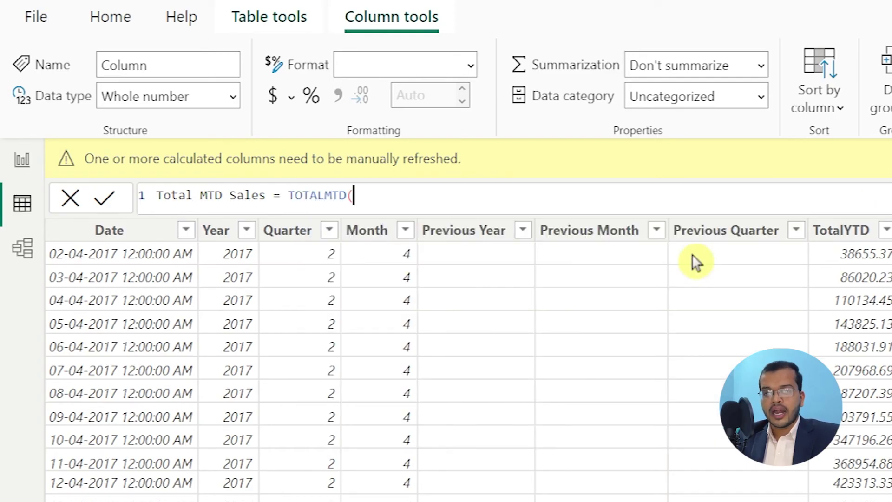
left_click(692, 257)
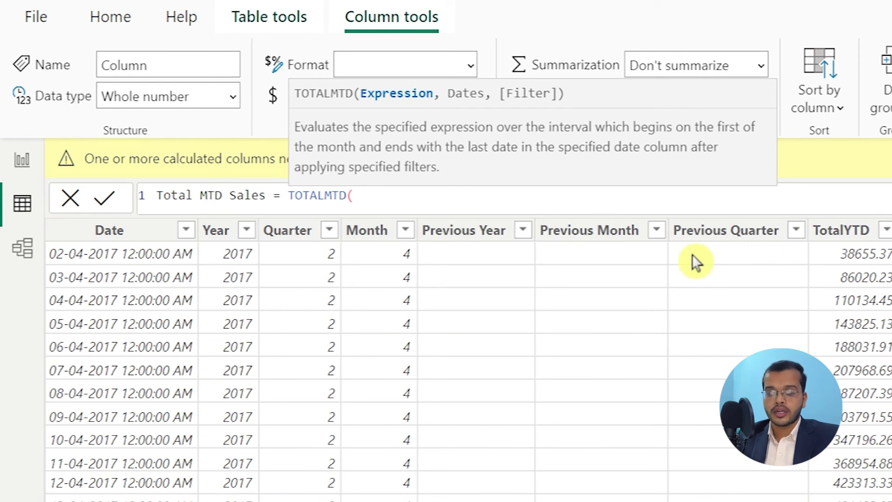
type("SU")
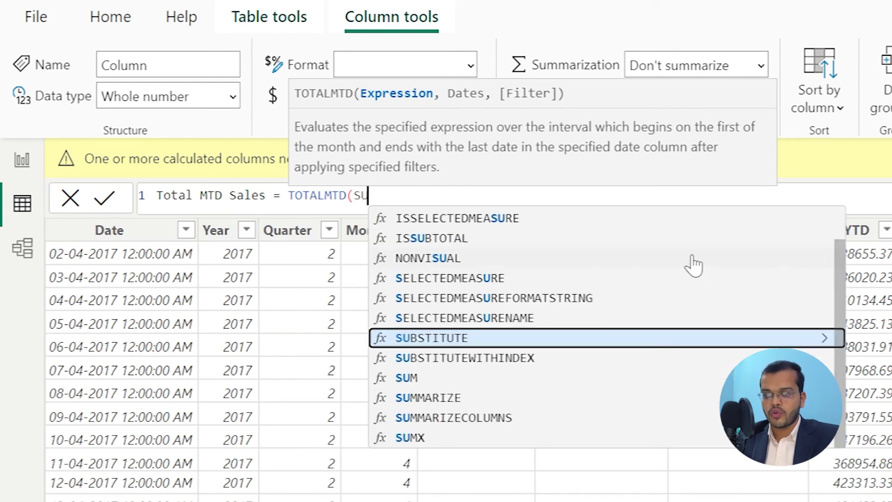
type("M(SALES")
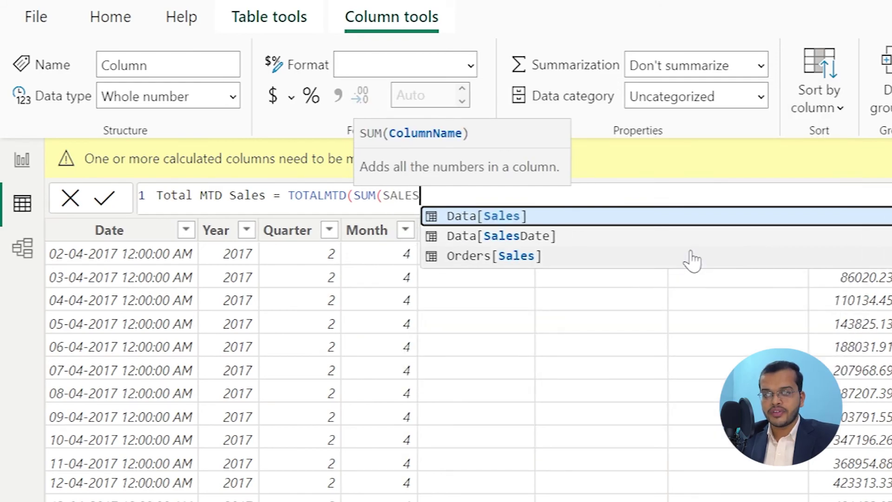
left_click(689, 215)
Complete the Total MTD Sales formula with Master[Date] as the dates argument and check its values across April and May 2017.
type("),TOTAL")
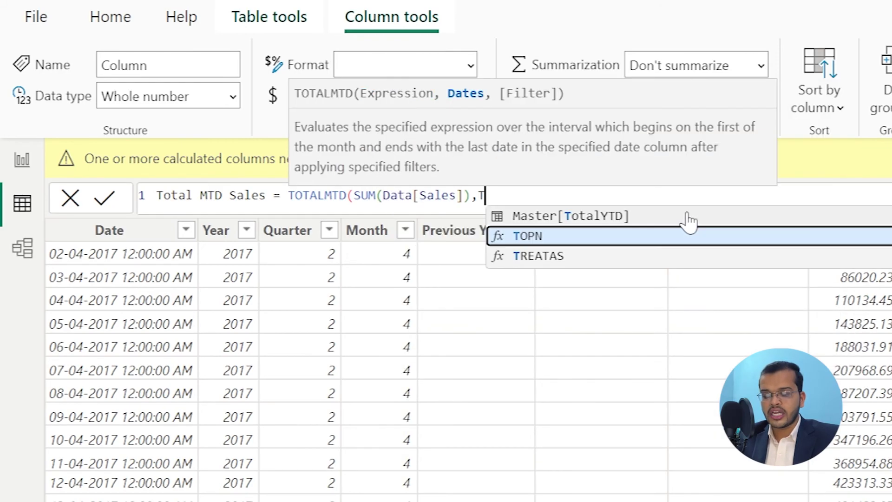
key("BackSpace")
key("BackSpace")
key("BackSpace")
key("BackSpace")
key("BackSpace")
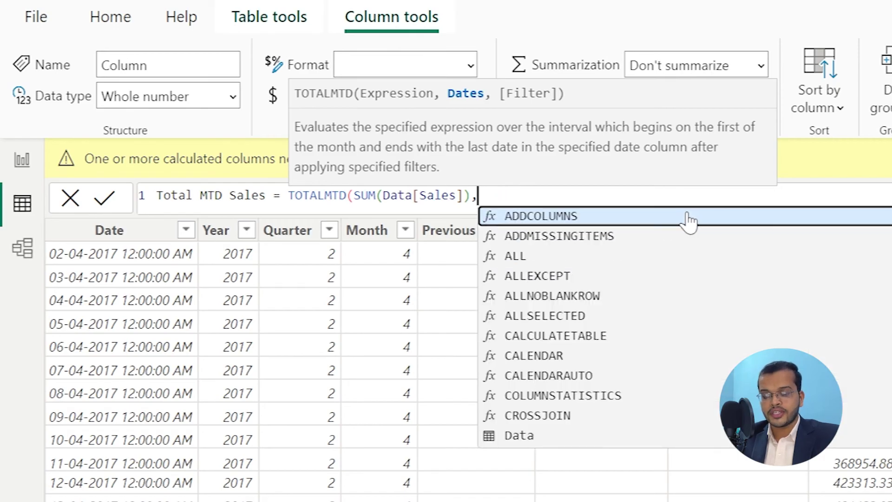
type("MASTER")
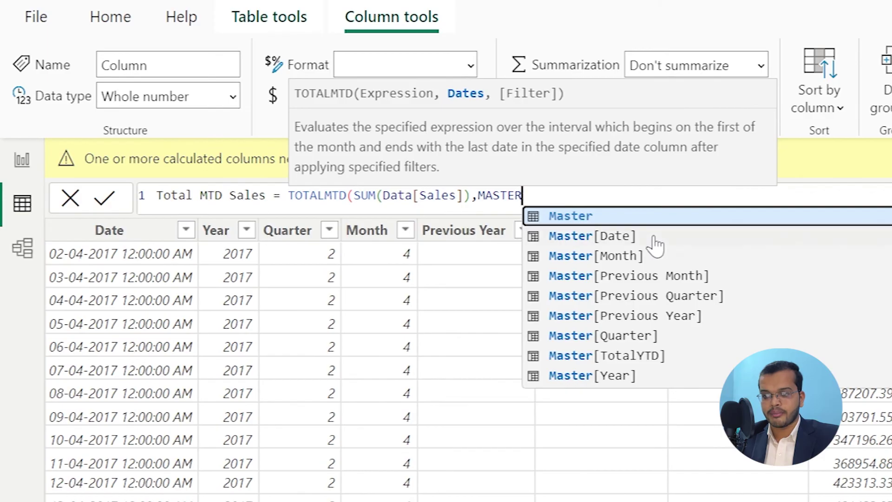
left_click(655, 239)
type(")")
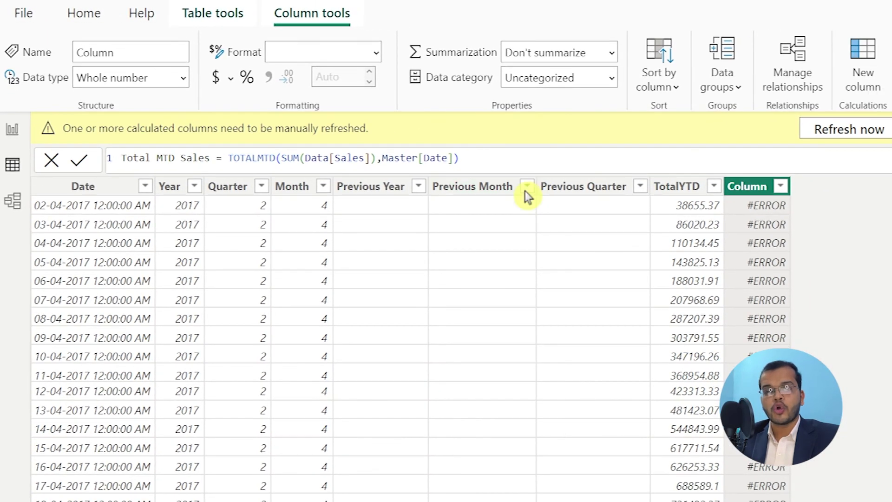
key("Return")
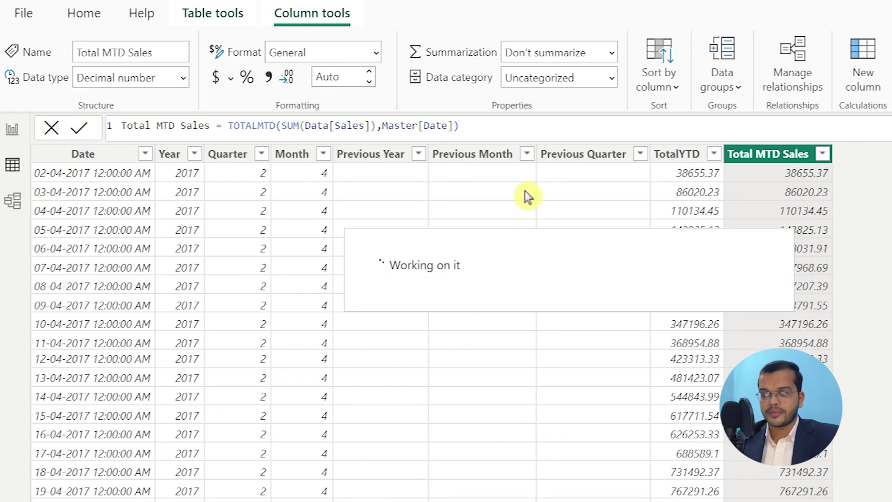
scroll(525, 191, "down", 7)
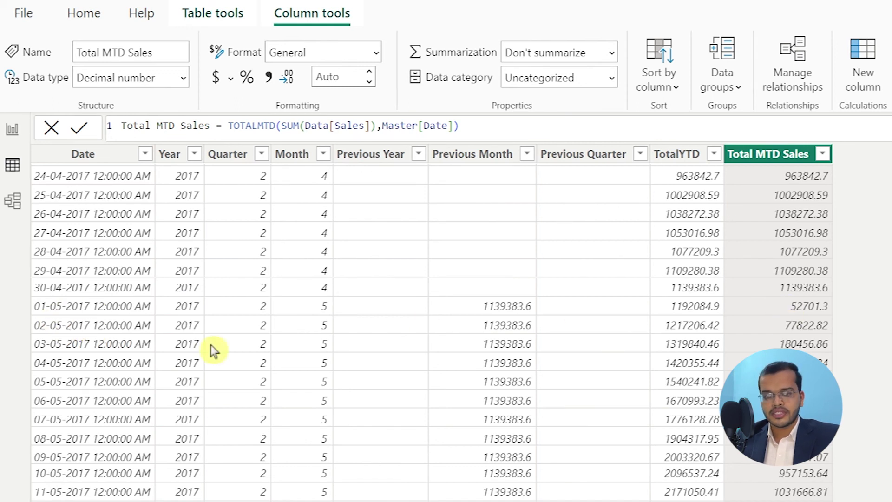
Compare the Total MTD Sales values with TotalYTD from April to June 2017 in the Master table.
scroll(883, 342, "down", 7)
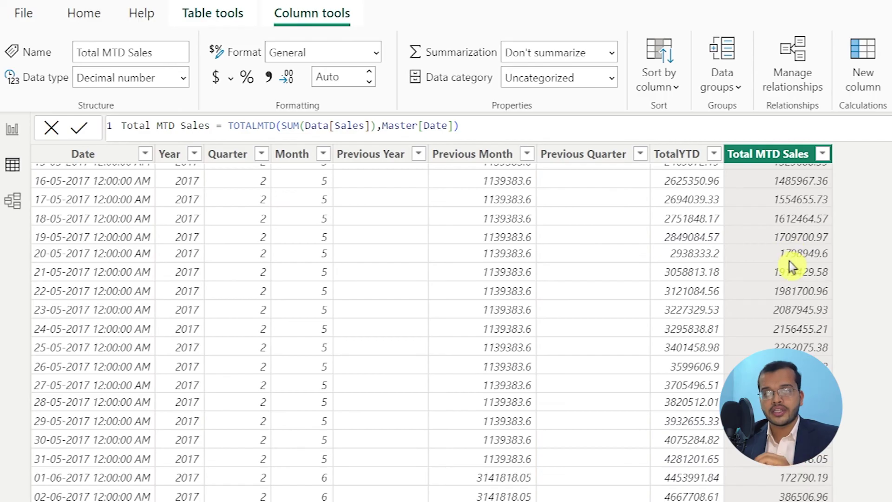
scroll(790, 263, "up", 15)
scroll(825, 215, "down", 1)
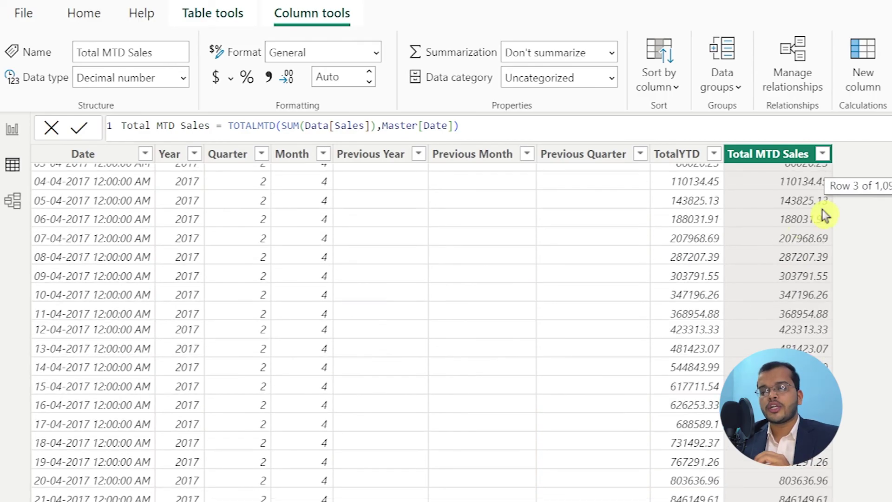
scroll(387, 285, "down", 10)
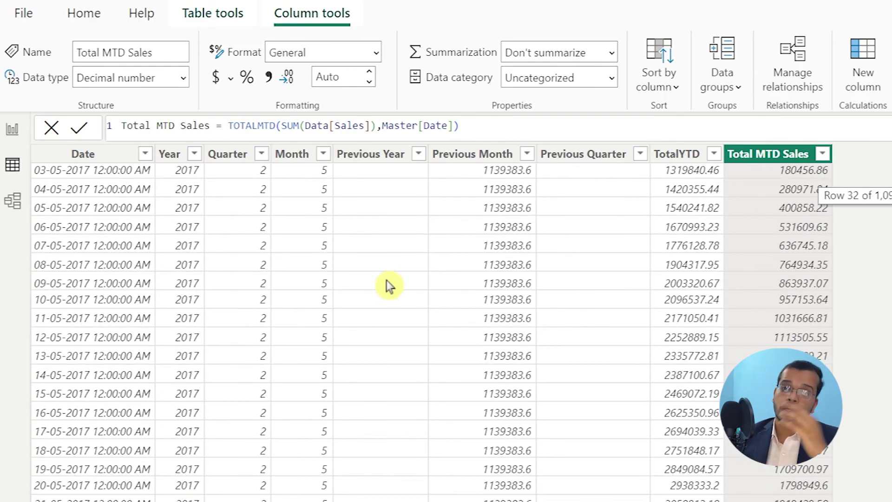
Add a calculated column named Total QTD Sales to the Master table and begin its formula with the TOTALQTD function.
left_click(869, 86)
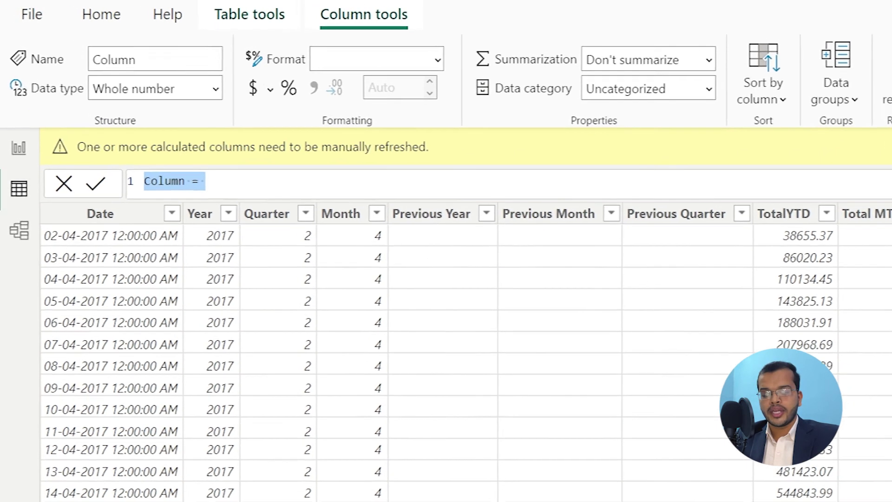
type("Total ")
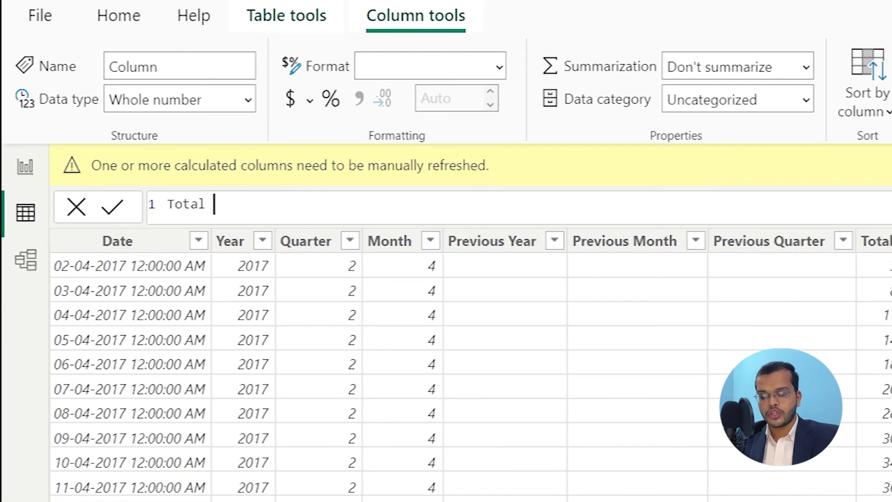
type("QTD Sales")
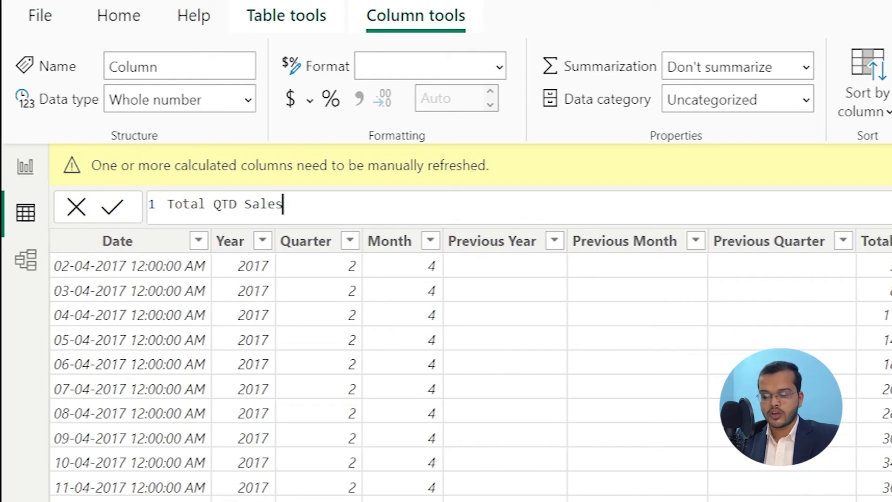
type(" = TOTALQ")
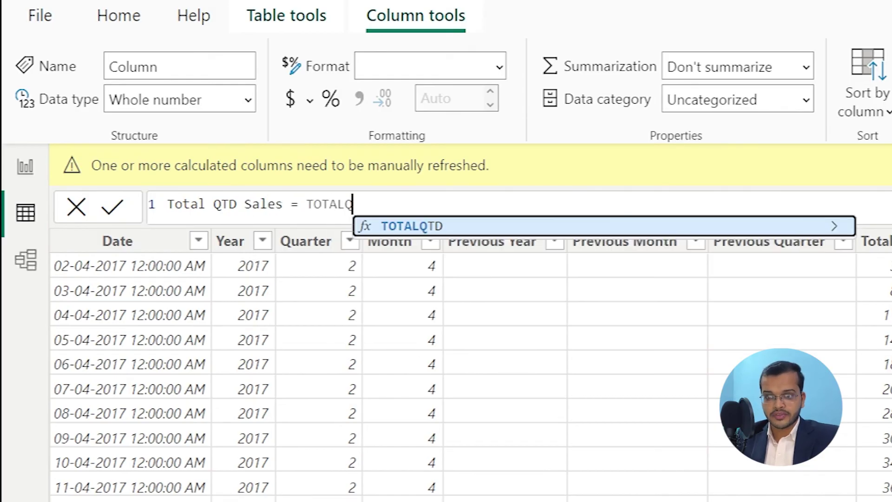
key("Tab")
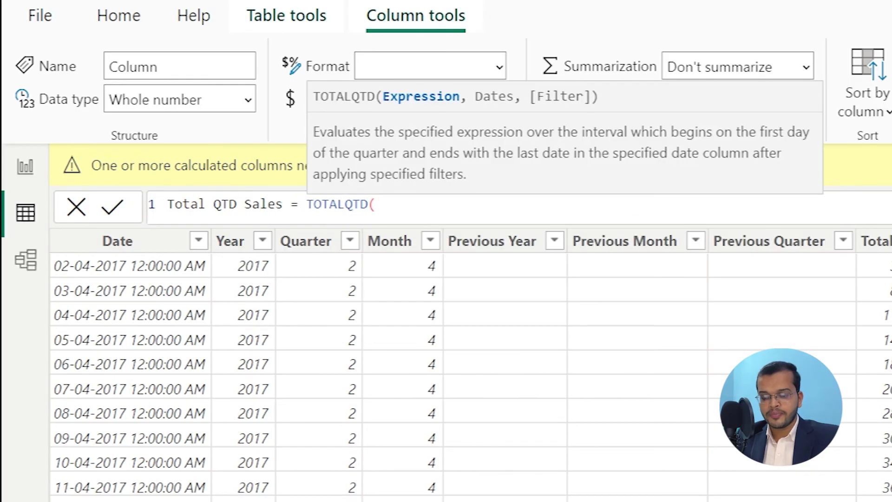
Complete the Total QTD Sales formula with SUM(Data[Sales]) and Master[Date] as its arguments, and check the values across April and May 2017.
type("SUM")
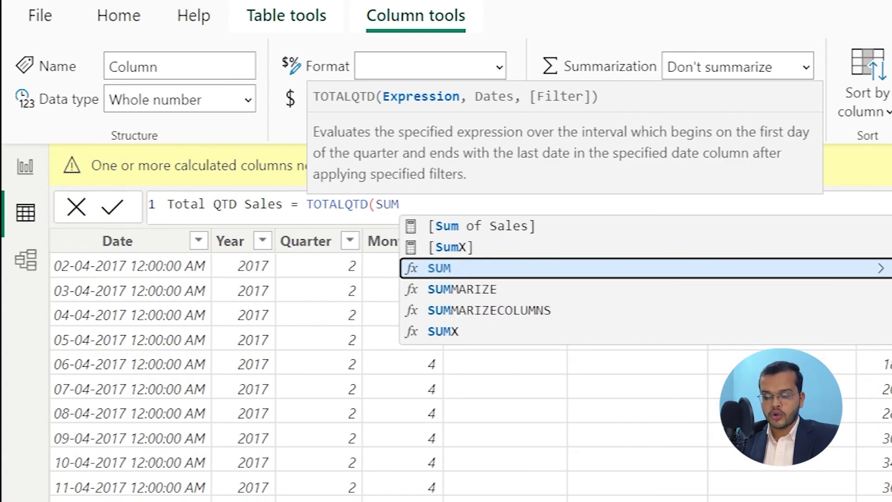
key("Tab")
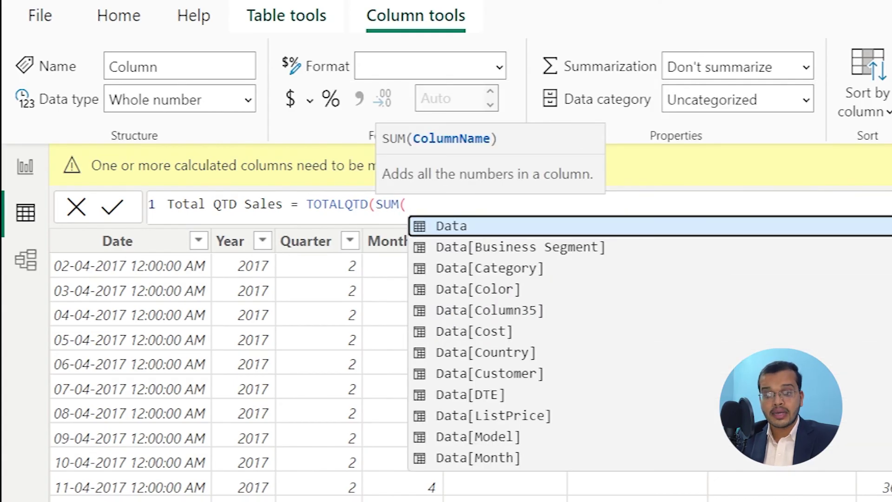
type("SALES")
key("Tab")
type("]),")
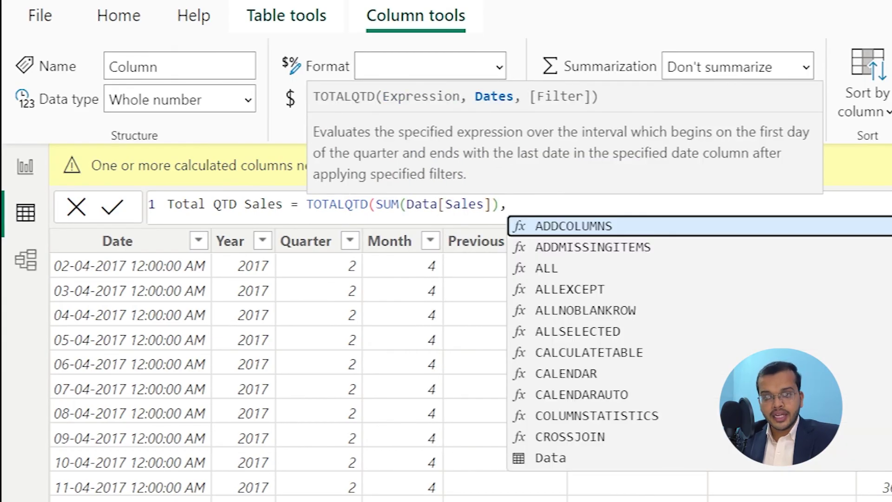
type("MASTER")
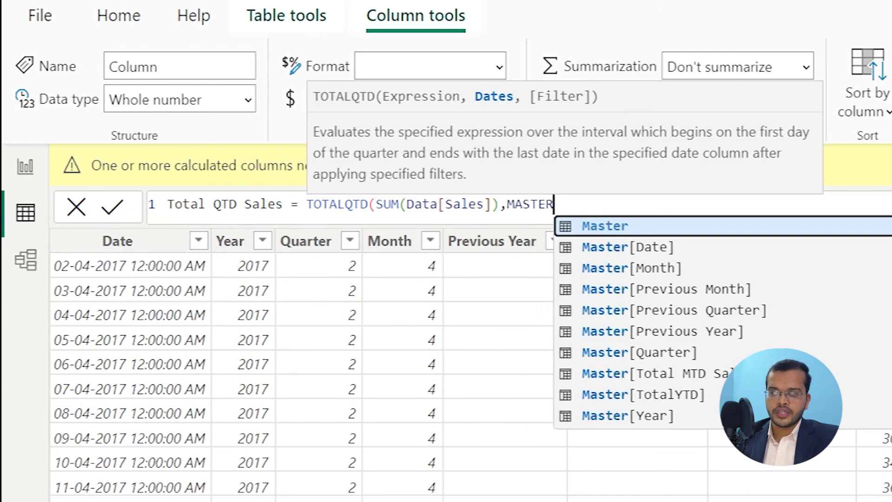
left_click(646, 251)
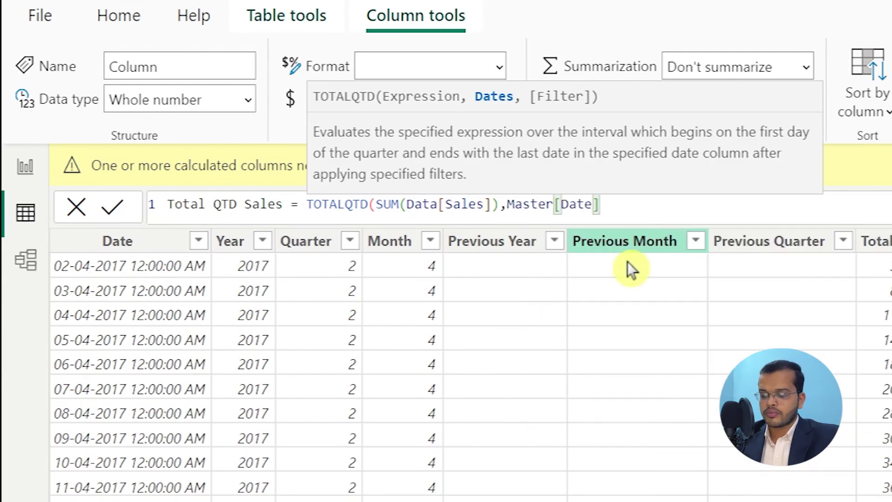
type(")")
key("Return")
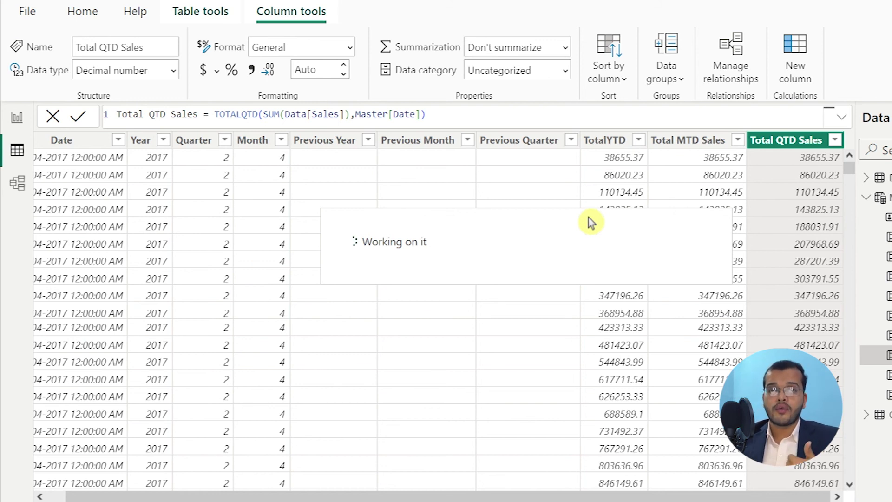
scroll(590, 223, "down", 13)
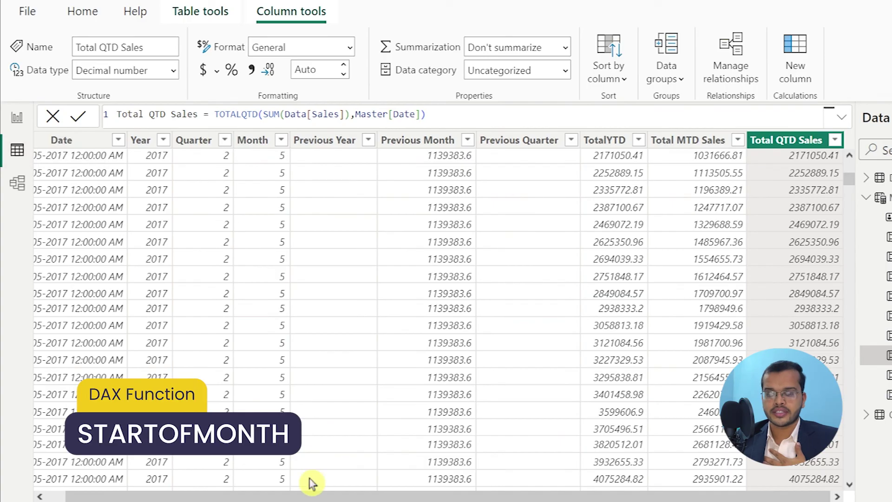
left_click_drag(192, 495, 173, 495)
On a new report page, create a measure named Start Of Month and begin its formula with the STARTOFMONTH function.
left_click(16, 118)
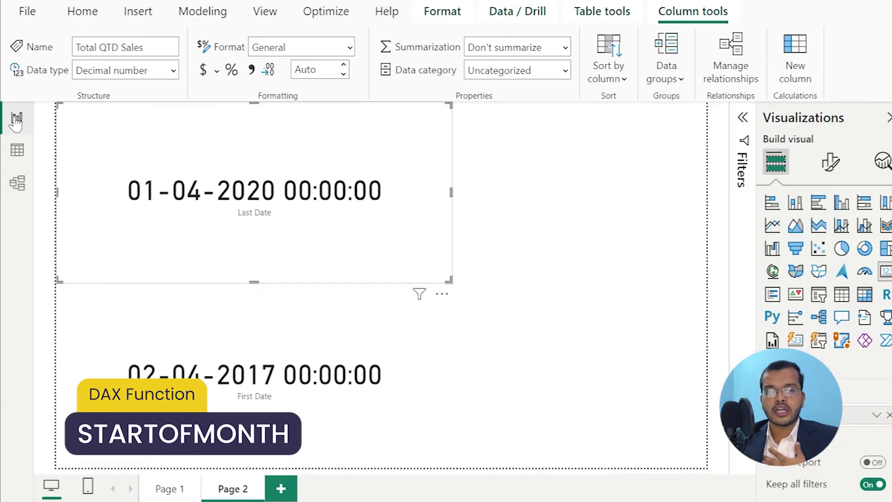
left_click(280, 489)
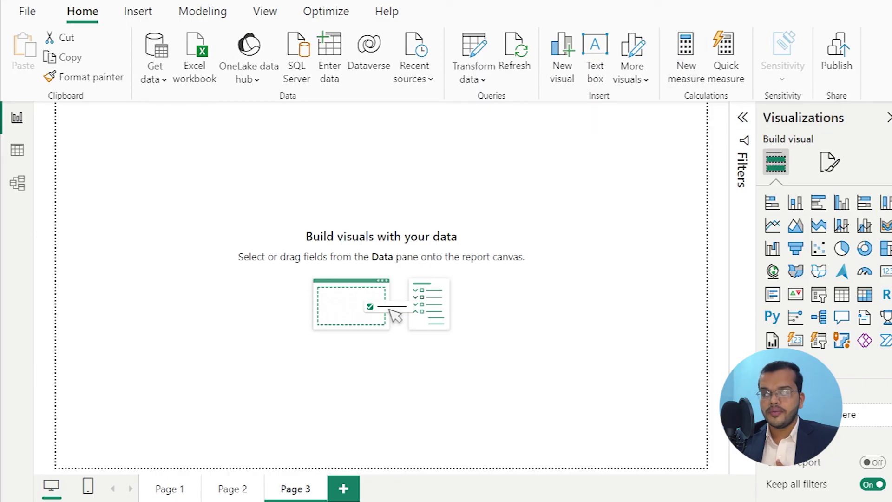
left_click(354, 75)
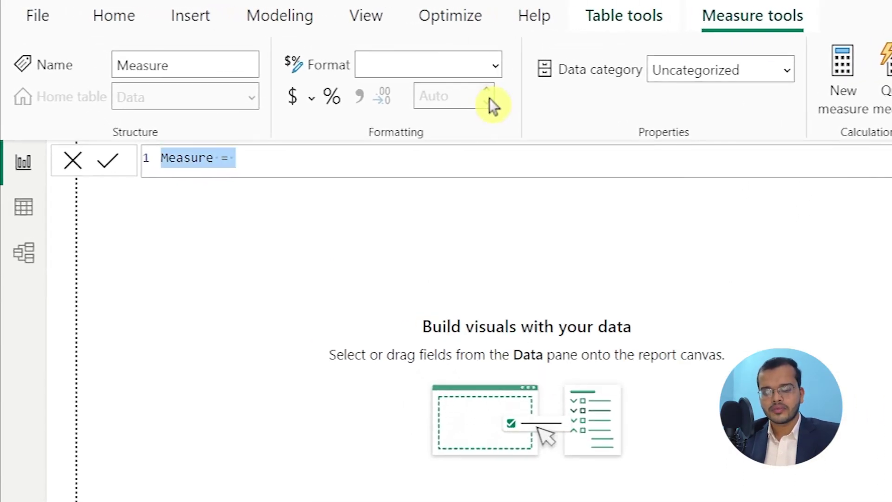
type("Start O")
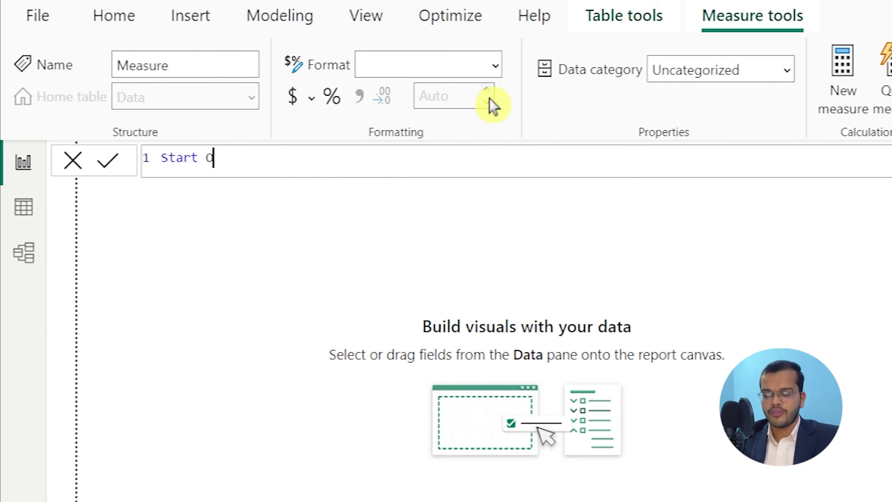
type("f Month")
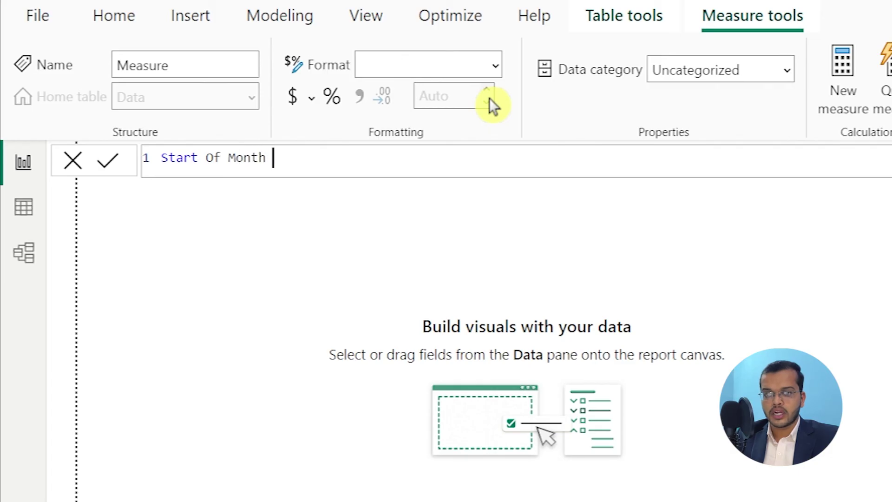
type(" = START")
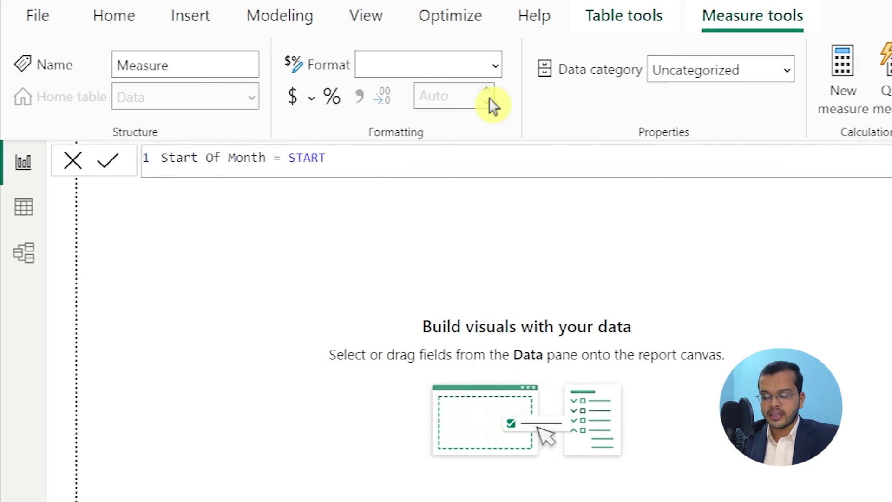
key("BackSpace")
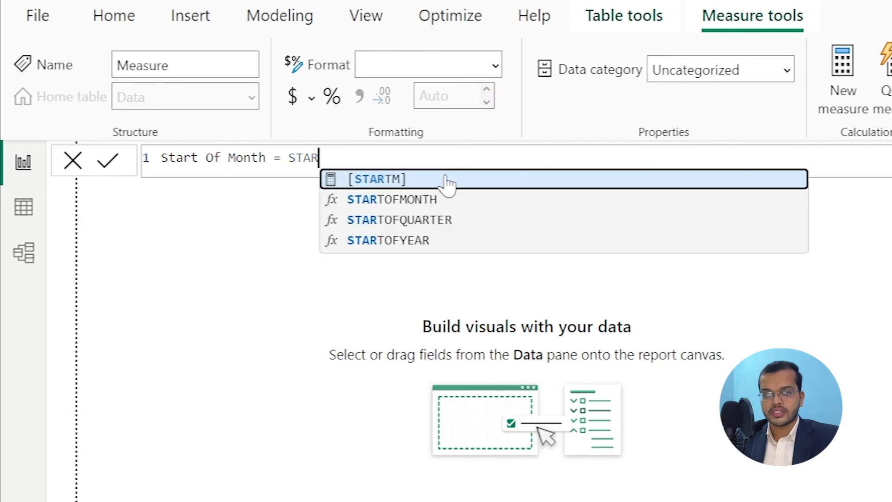
left_click(436, 200)
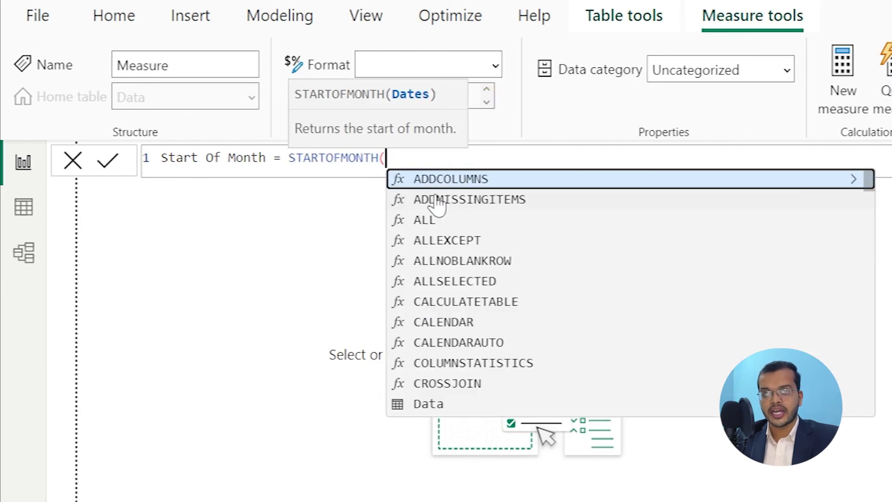
Complete the Start Of Month measure with Data[SalesDate] as the dates argument.
type("SALES")
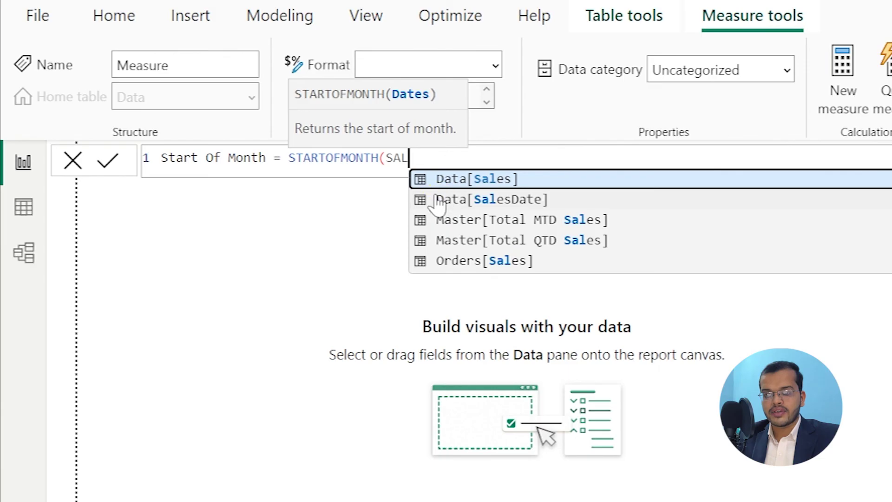
left_click(481, 199)
type(")")
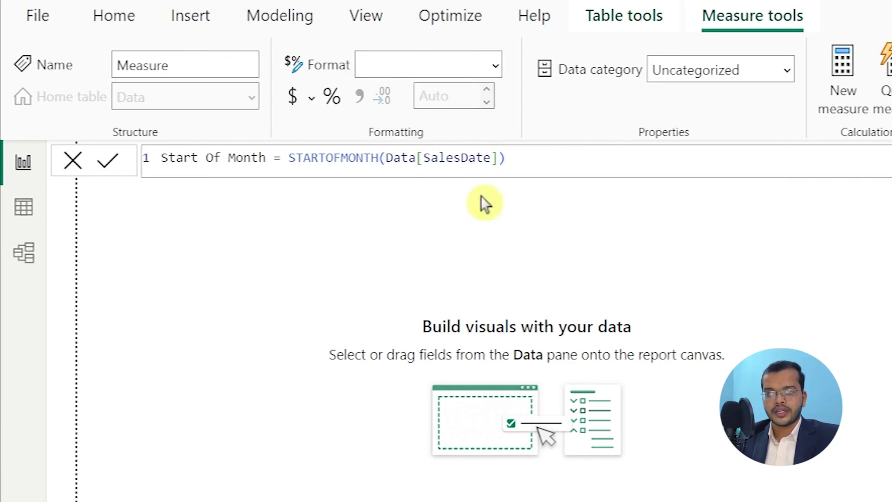
key("Return")
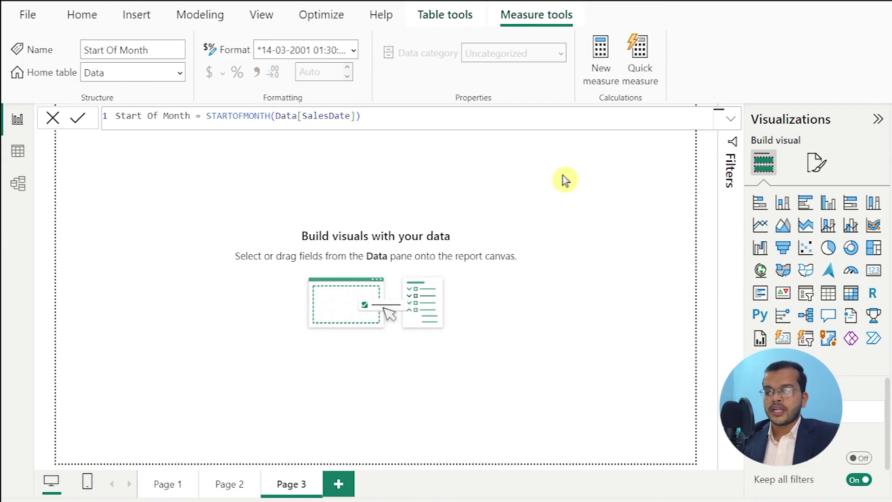
Add a card visual showing the Start Of Month measure, widen it and move it down along the page's left edge.
left_click(874, 270)
left_click_drag(837, 323, 14, 193)
left_click_drag(201, 246, 266, 245)
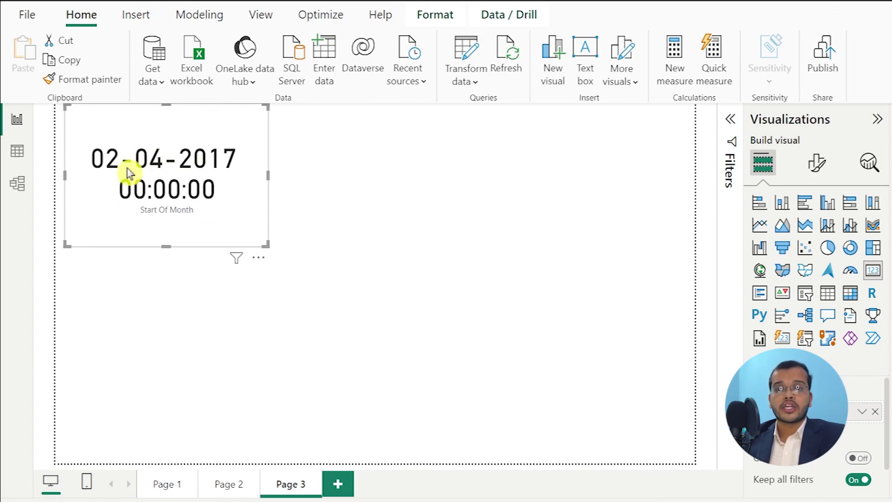
left_click_drag(142, 243, 134, 289)
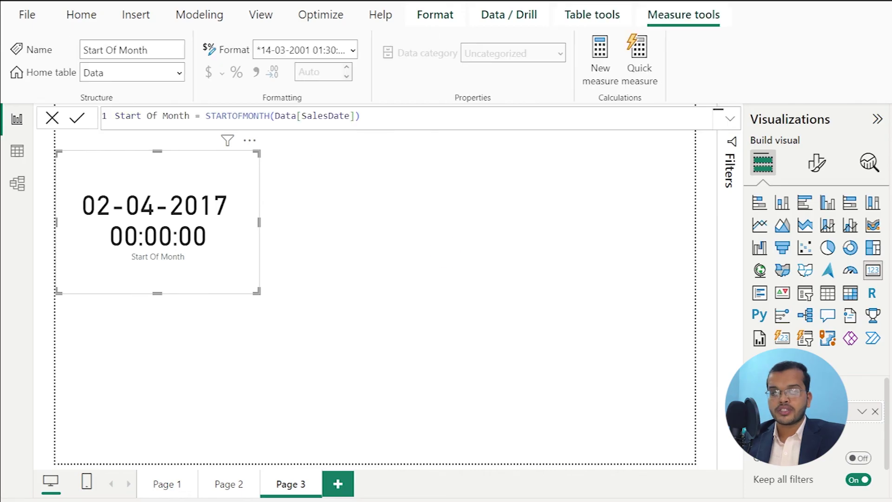
Try Data[Month] instead of Data[SalesDate] as the dates argument of the Start Of Month measure.
key("Left")
key("Left")
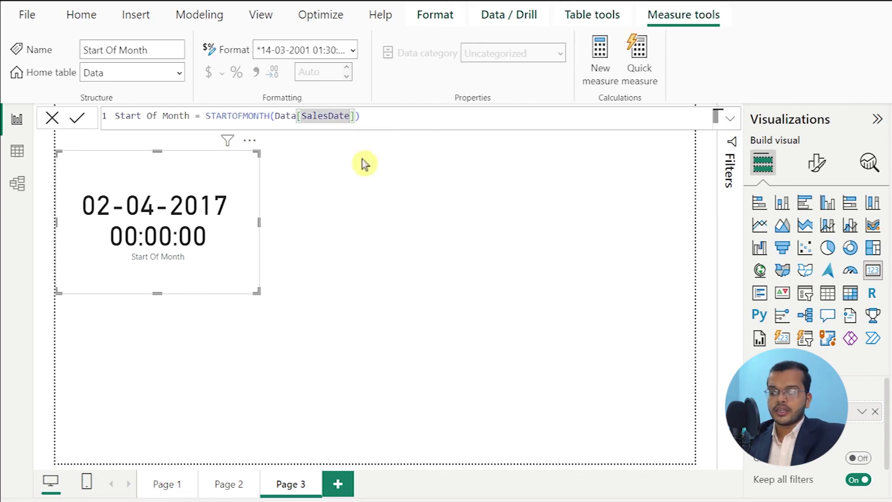
key("BackSpace")
key("BackSpace")
key("BackSpace")
key("BackSpace")
key("BackSpace")
key("BackSpace")
key("BackSpace")
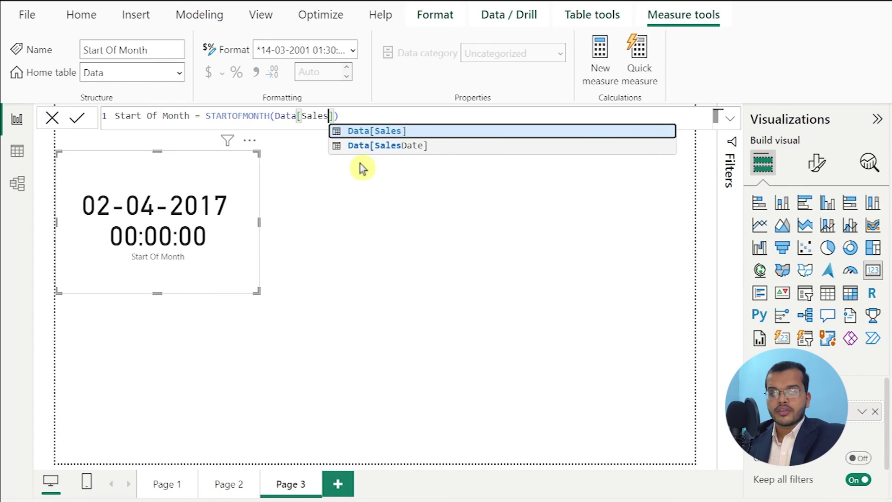
key("BackSpace")
key("BackSpace")
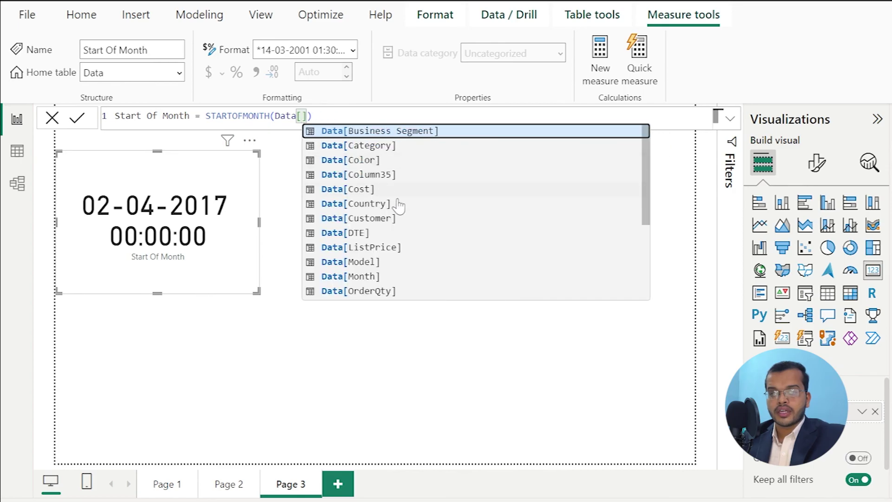
left_click(359, 276)
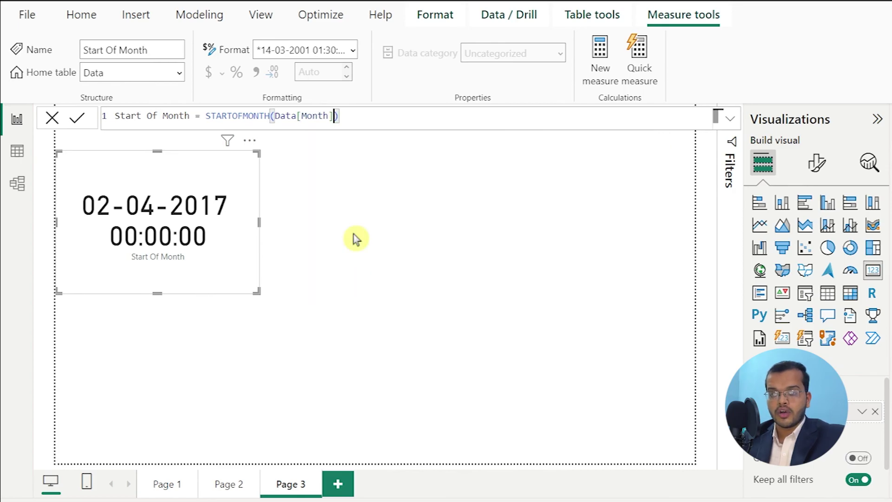
key("Return")
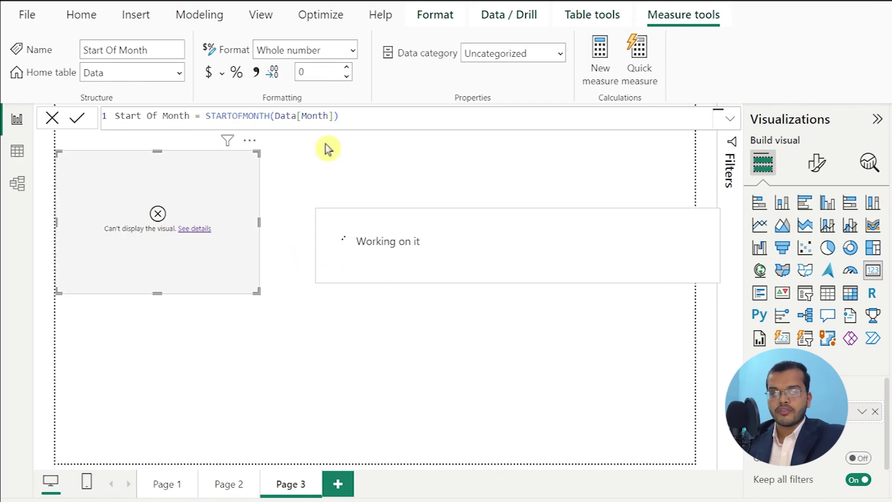
Restore Data[SalesDate] as the dates argument of the Start Of Month measure and commit the formula.
left_click(325, 116)
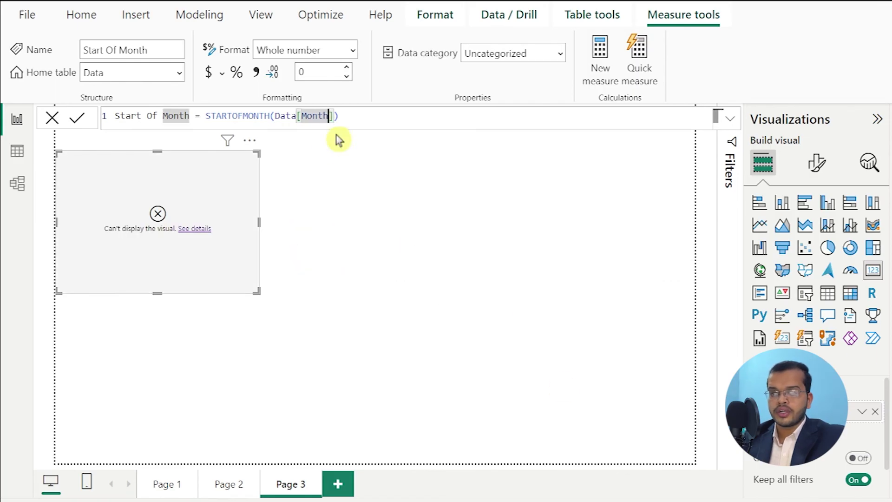
key("BackSpace")
key("BackSpace")
key("BackSpace")
key("BackSpace")
key("BackSpace")
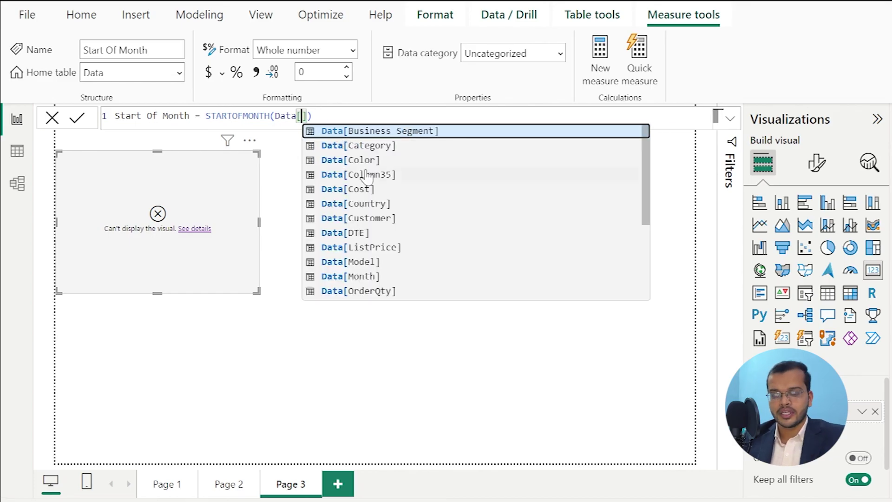
type("Sa")
left_click(386, 146)
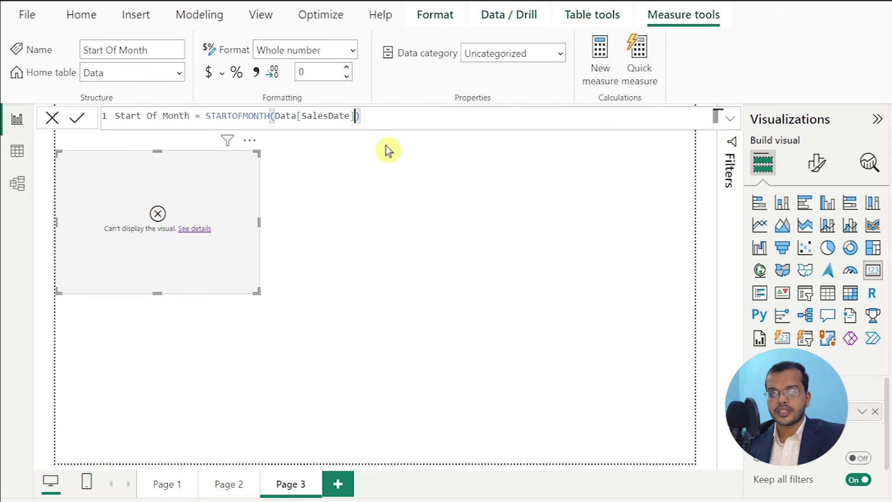
key("Return")
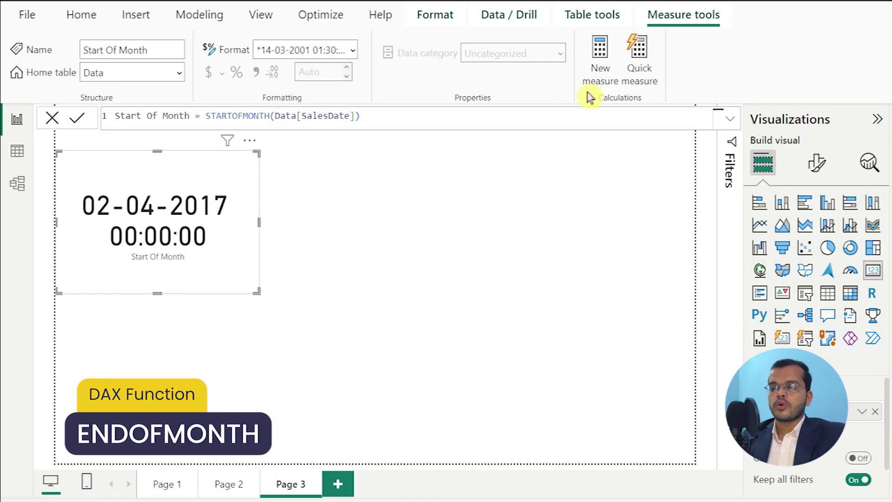
Create a measure named End of Month that applies the ENDOFMONTH function to Data[SalesDate].
left_click(609, 68)
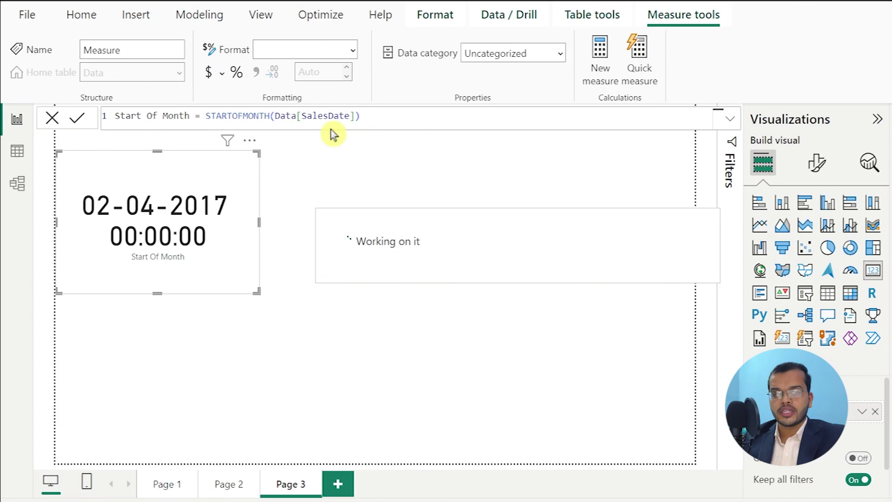
type("End of Month")
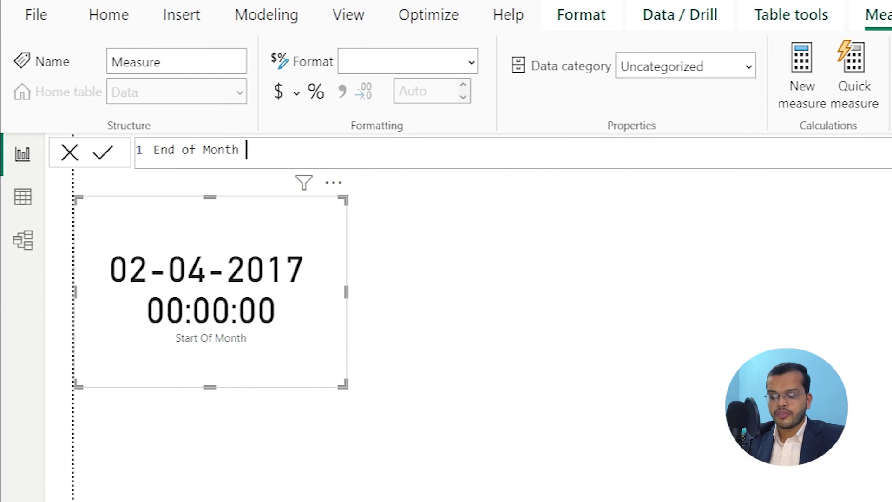
type(" = END")
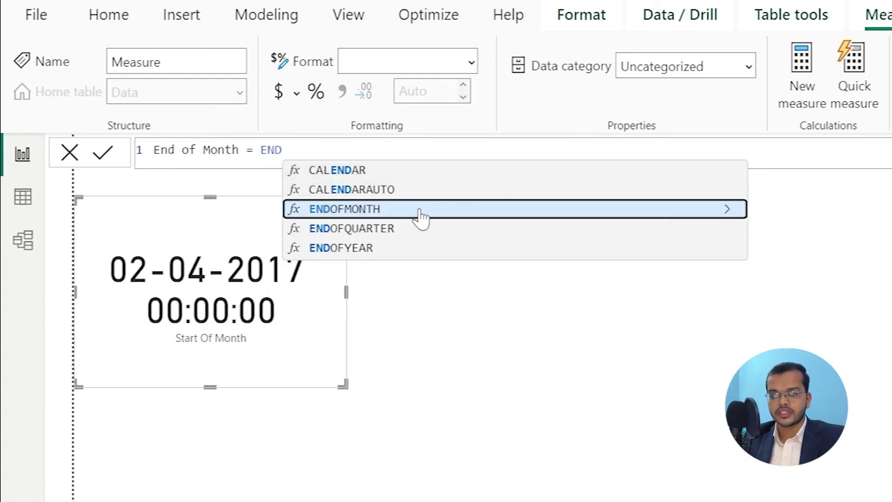
left_click(420, 209)
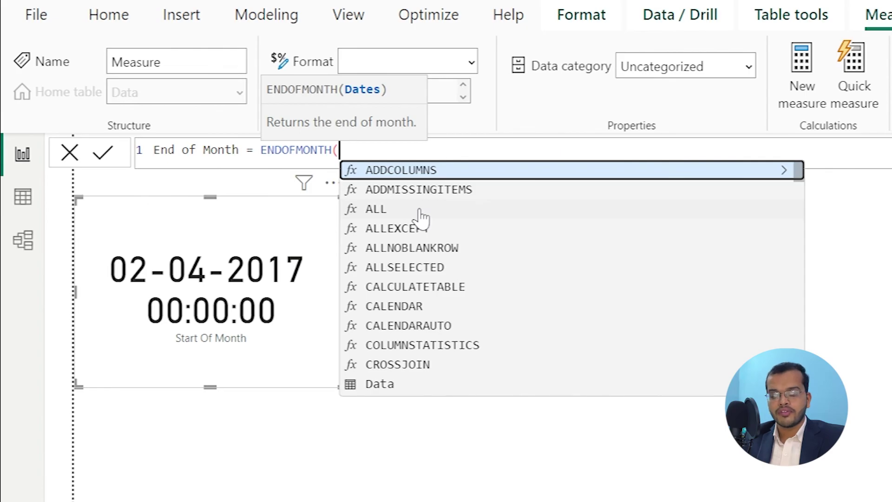
type("SALES")
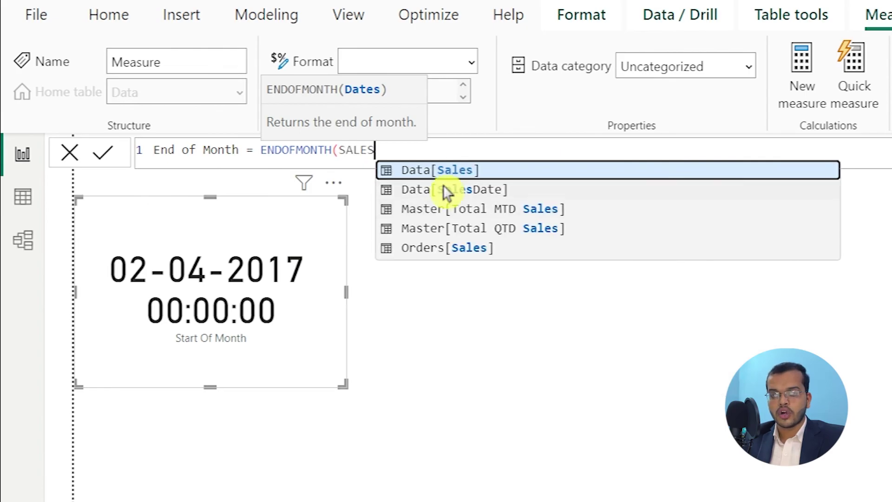
left_click(444, 191)
type(")")
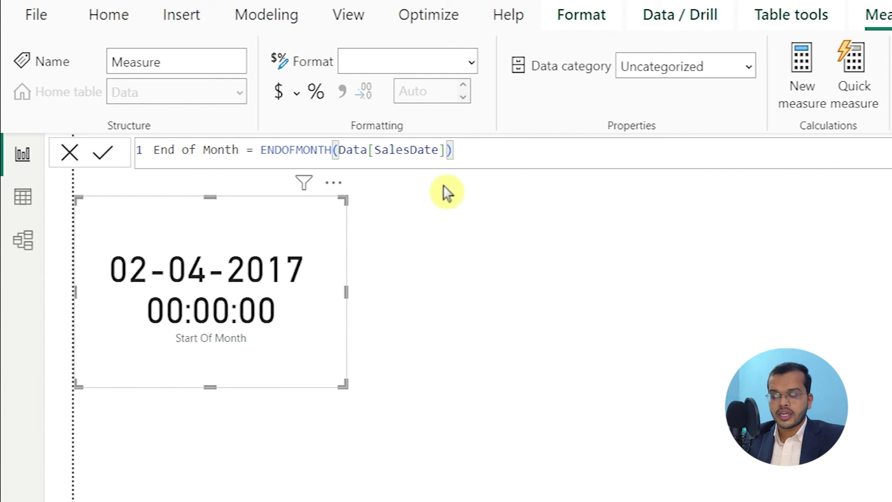
key("Return")
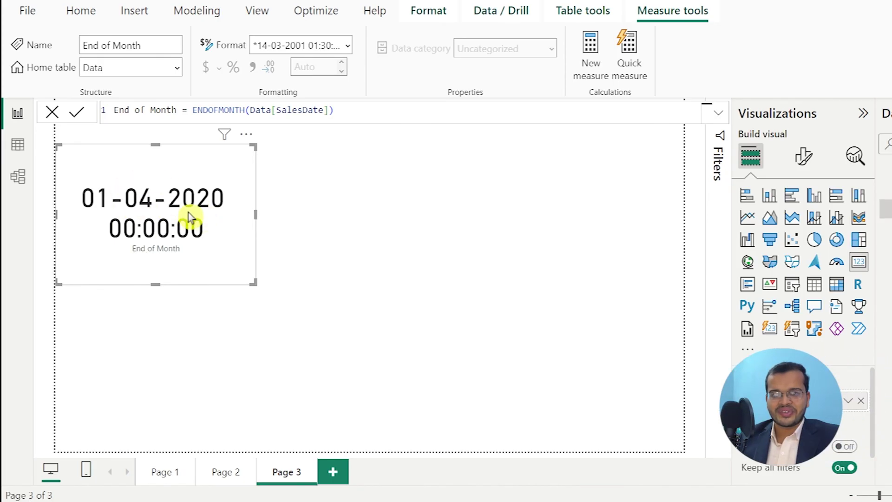
Move the card slightly down the page and remove the End of Month measure from it.
left_click_drag(232, 263, 233, 302)
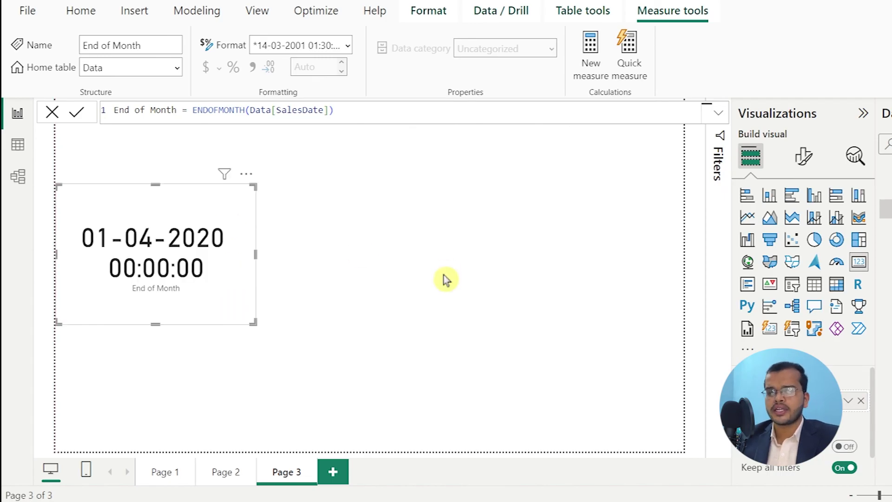
left_click(862, 403)
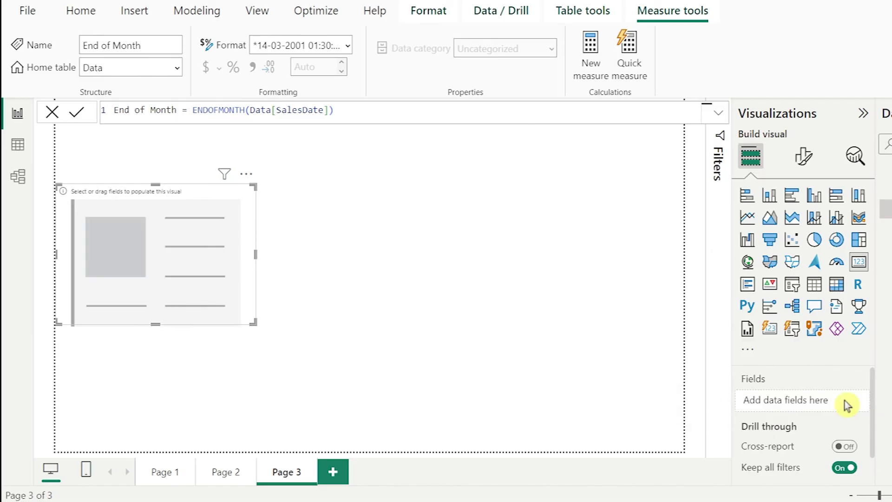
Create a measure named Start of Year that applies the STARTOFYEAR function to Data[SalesDate].
left_click(597, 52)
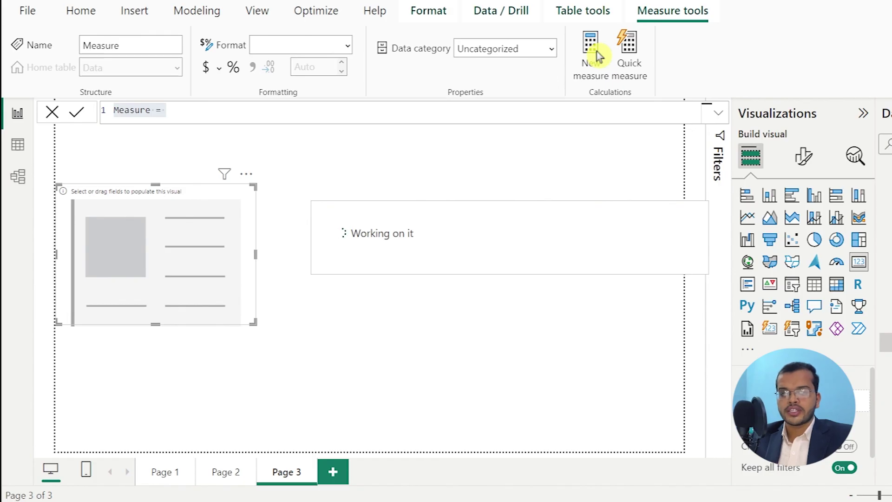
type("Start o")
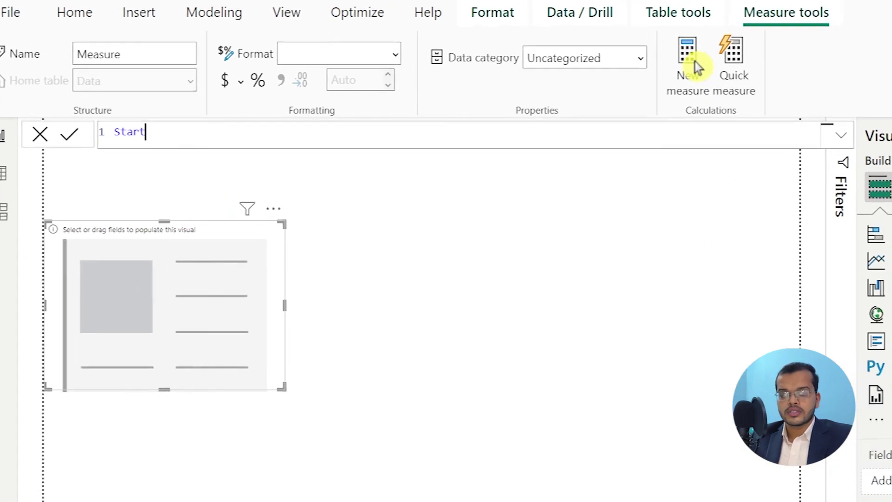
type("f Year = ")
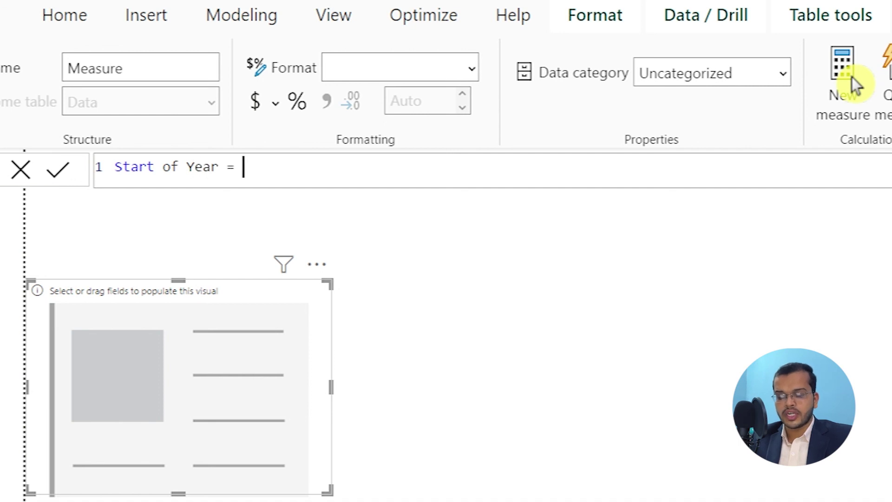
type("START")
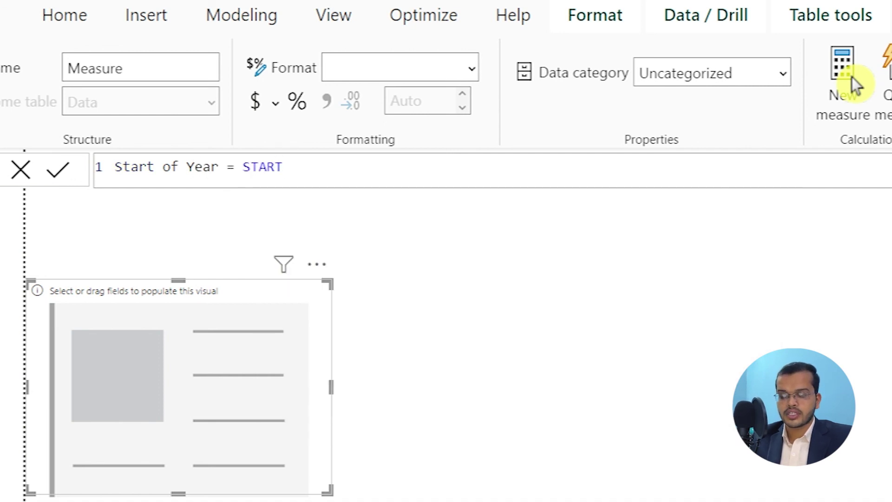
left_click(488, 278)
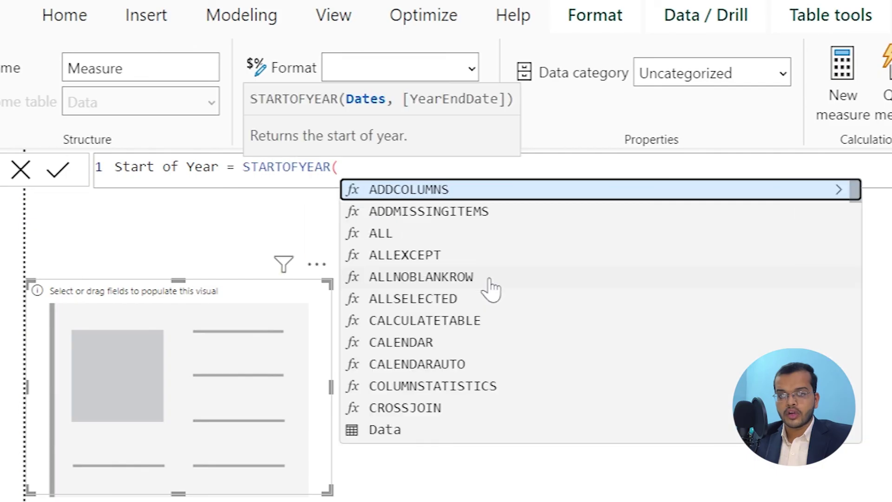
type("SALES")
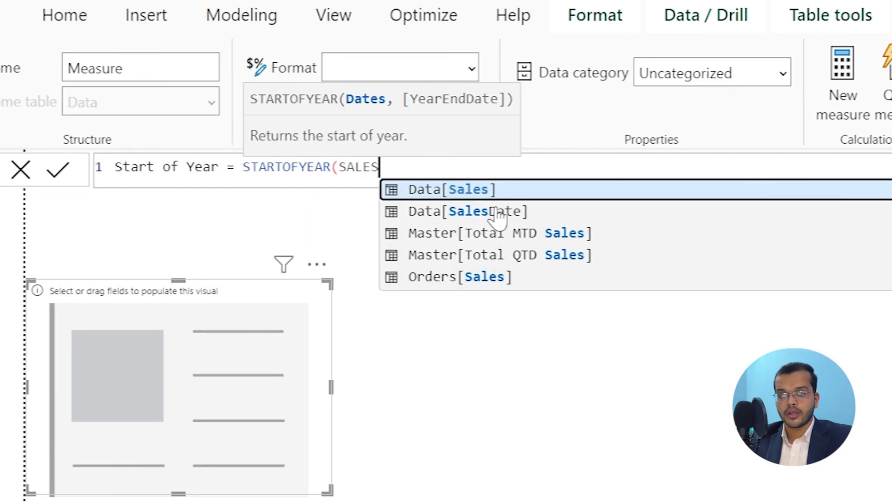
left_click(495, 211)
type(")")
key("Return")
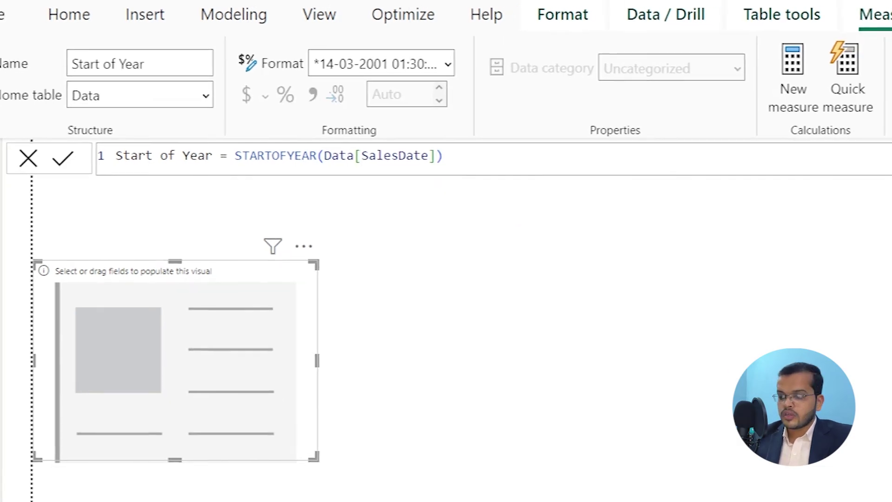
Place the Start of Year measure on the empty card visual.
left_click_drag(891, 399, 891, 501)
left_click_drag(868, 434, 150, 305)
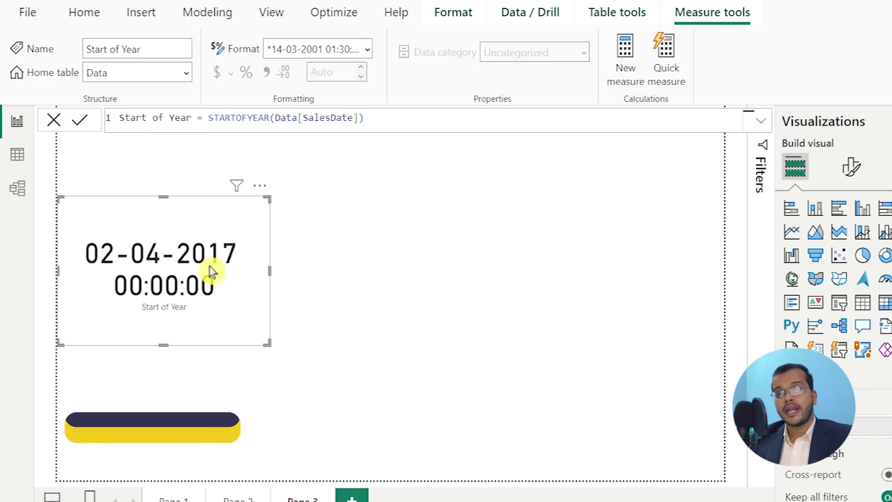
Create a measure named End of Year that applies the ENDOFYEAR function to Data[SalesDate].
left_click(628, 51)
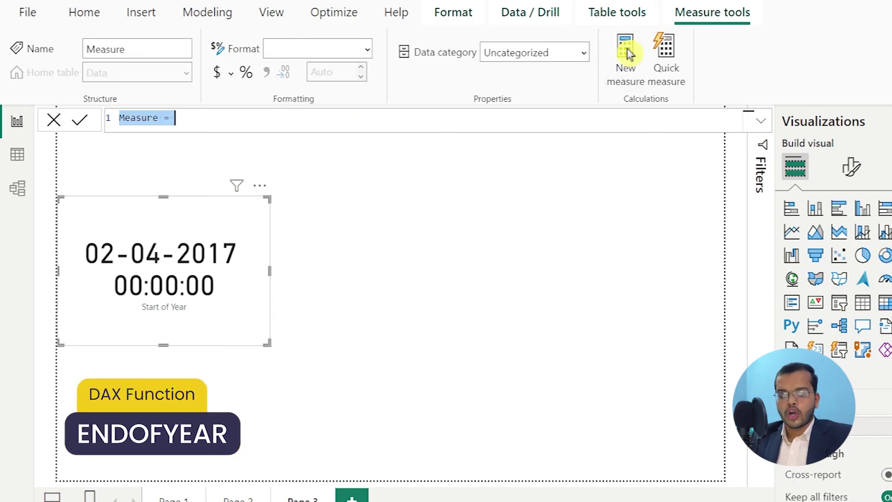
type("End o")
type("f Year ")
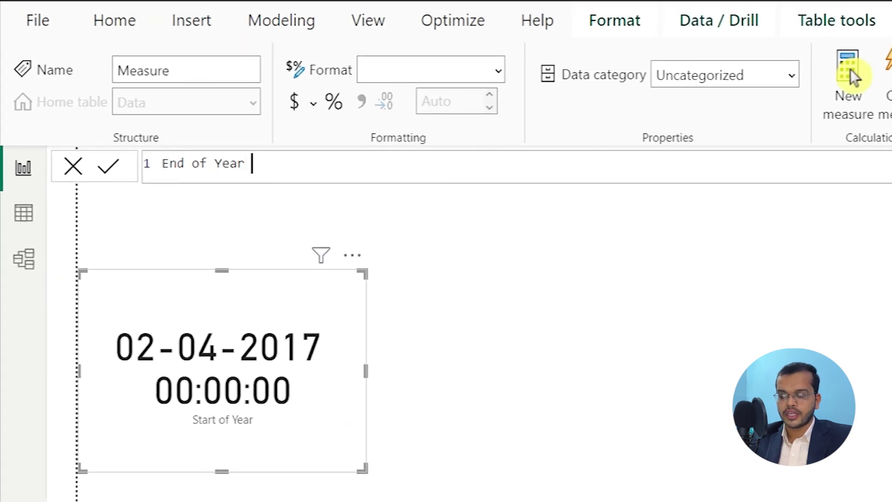
type("= END")
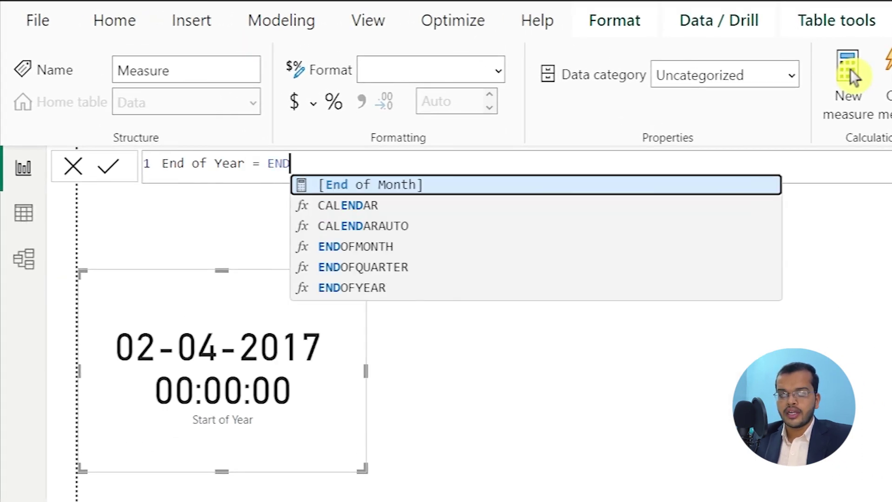
left_click(460, 292)
type("SALES")
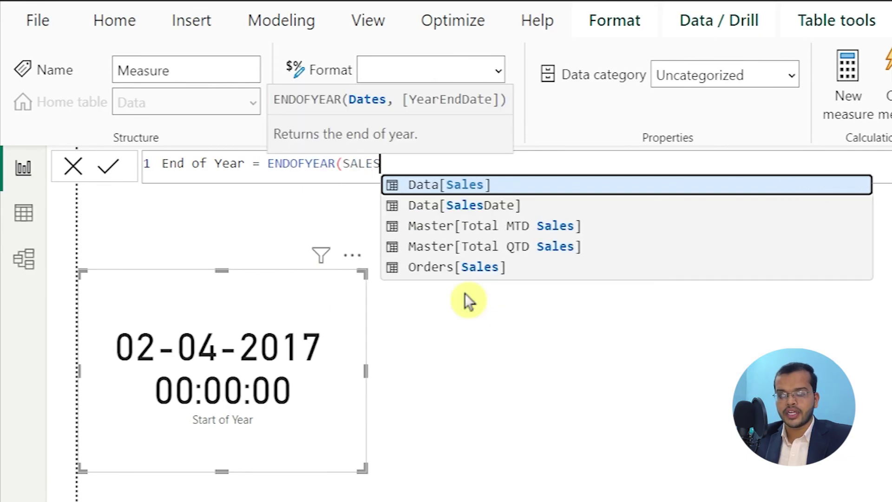
left_click(502, 206)
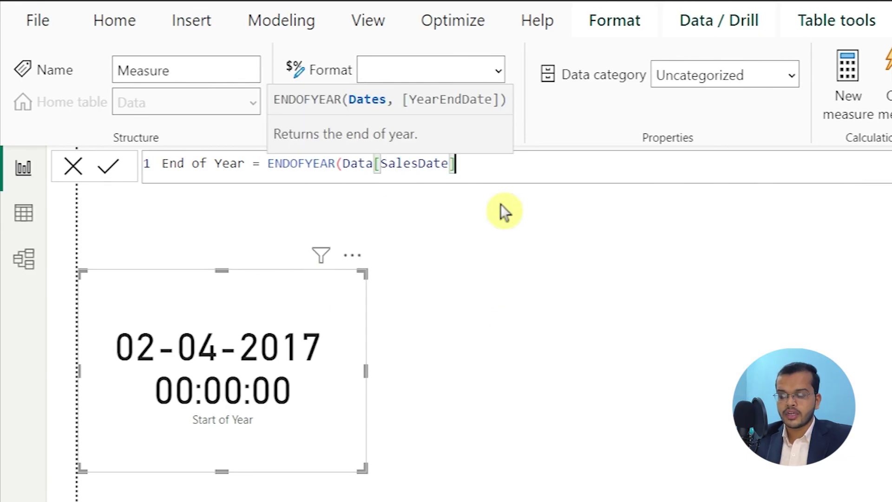
type(")")
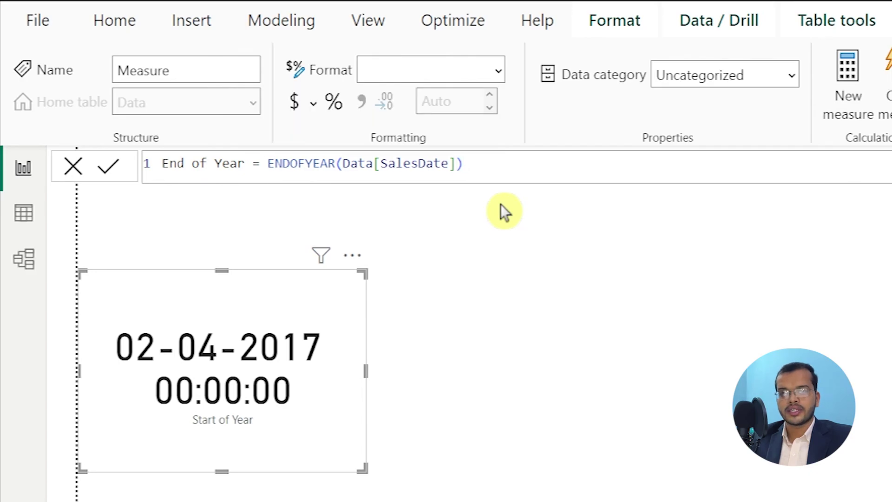
key("Return")
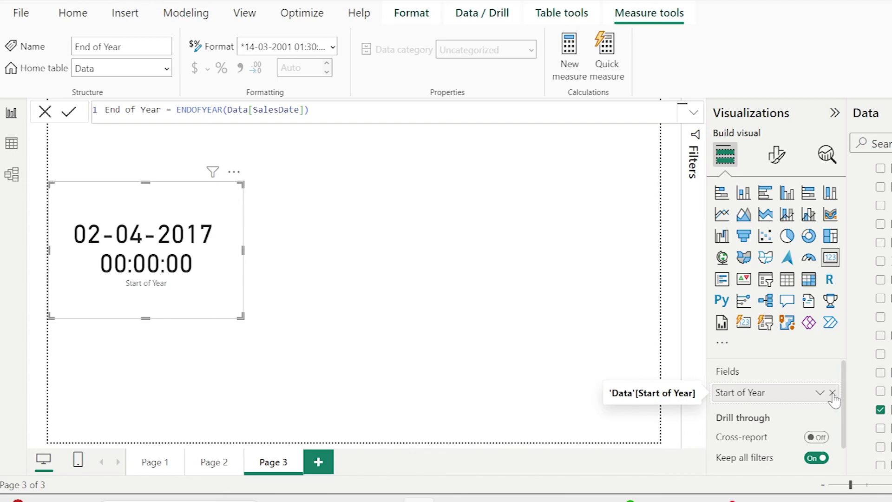
Replace the Start of Year measure on the card with the End of Year measure.
left_click(833, 393)
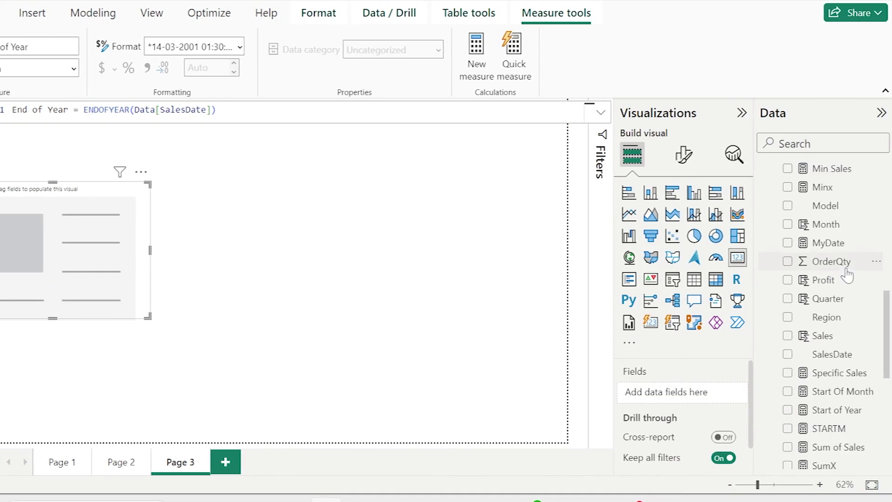
scroll(840, 241, "up", 4)
left_click_drag(844, 225, 93, 274)
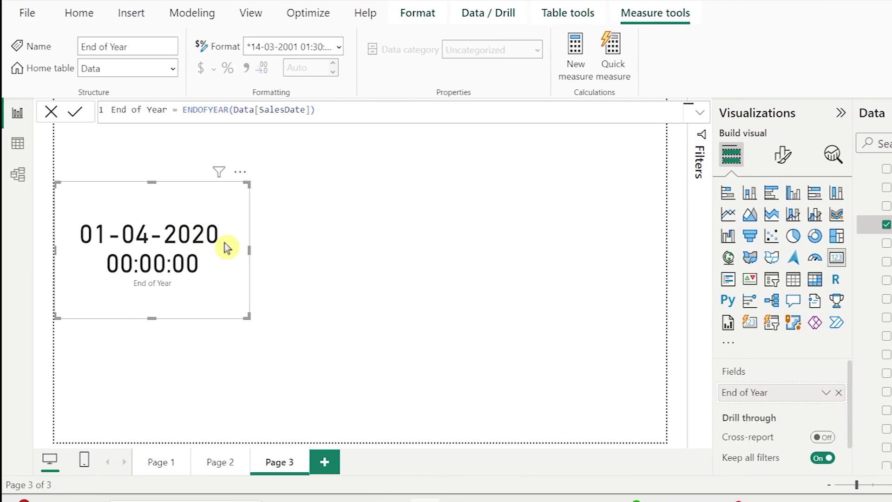